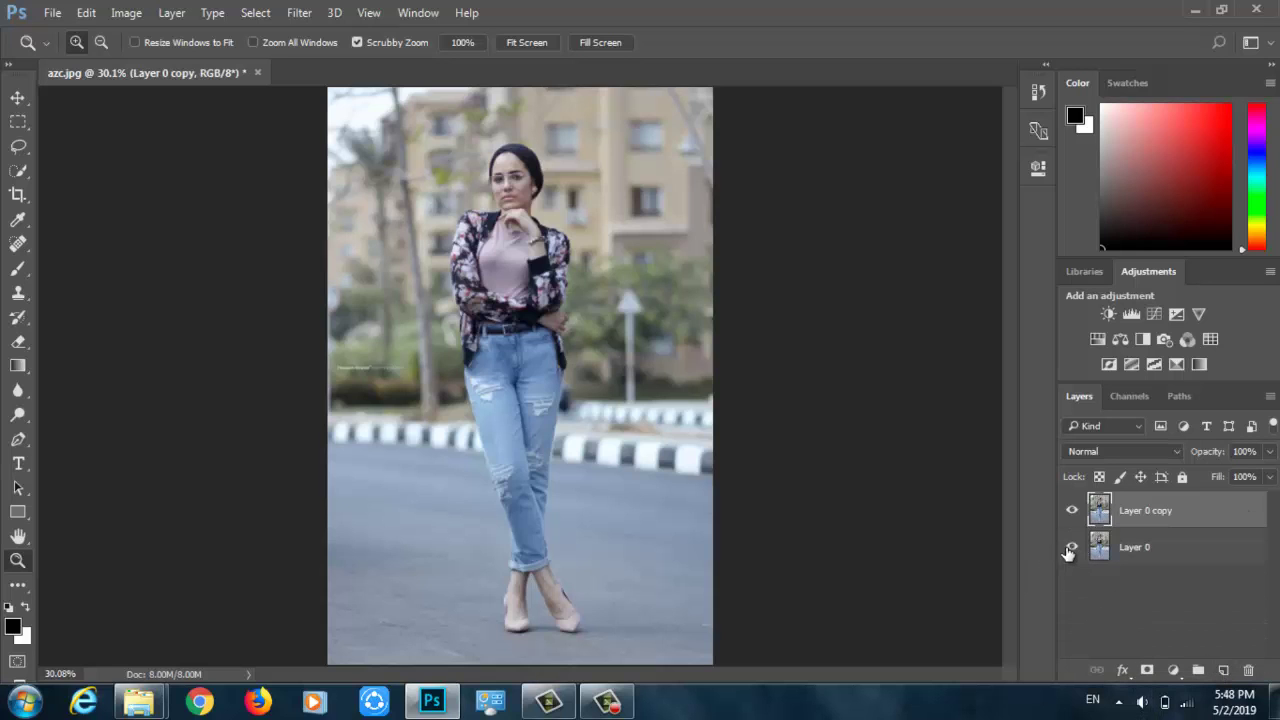
Open the Camera Raw filter on Layer 0 copy with the woman's face in close-up.
left_click(299, 12)
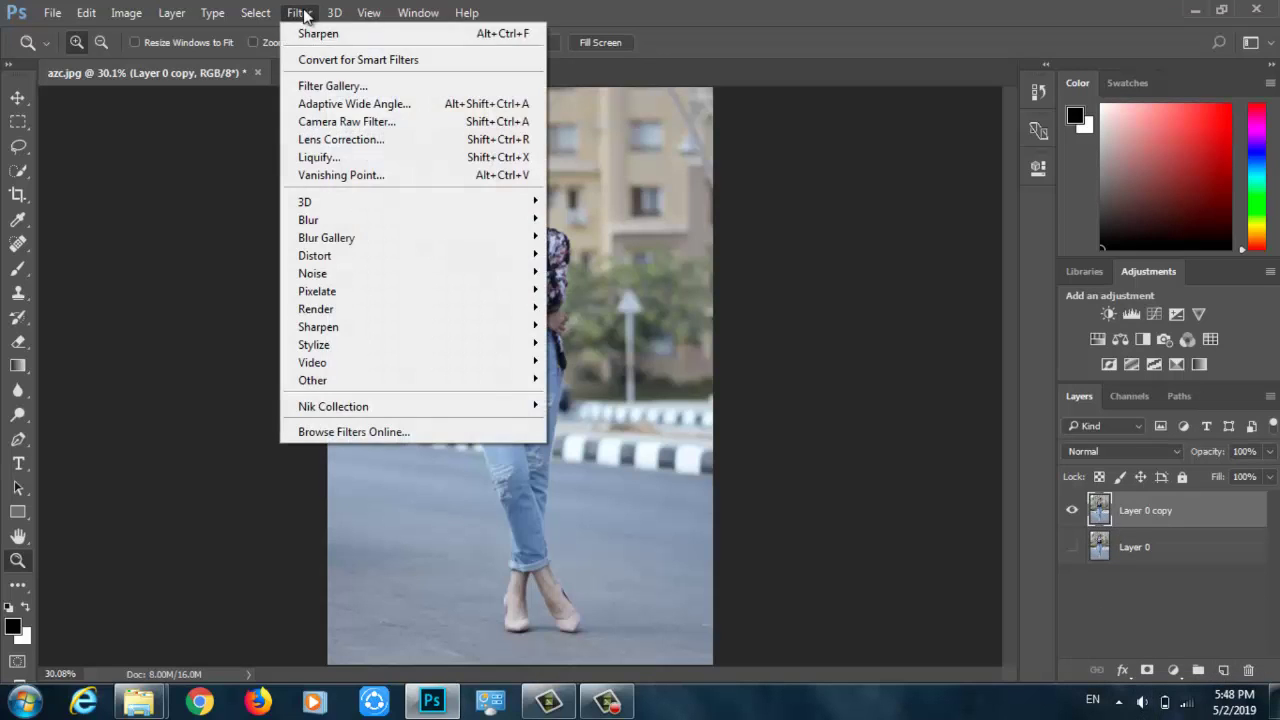
left_click(378, 124)
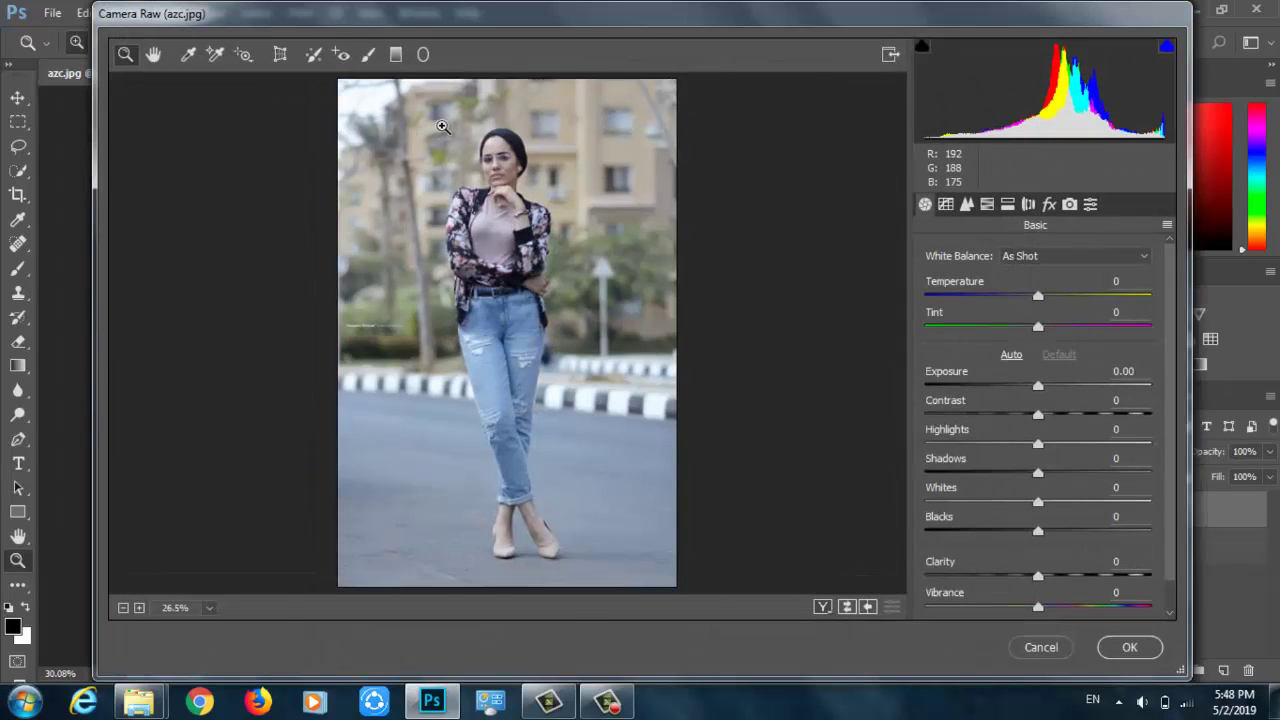
left_click_drag(443, 126, 471, 234)
scroll(466, 231, "down", 10)
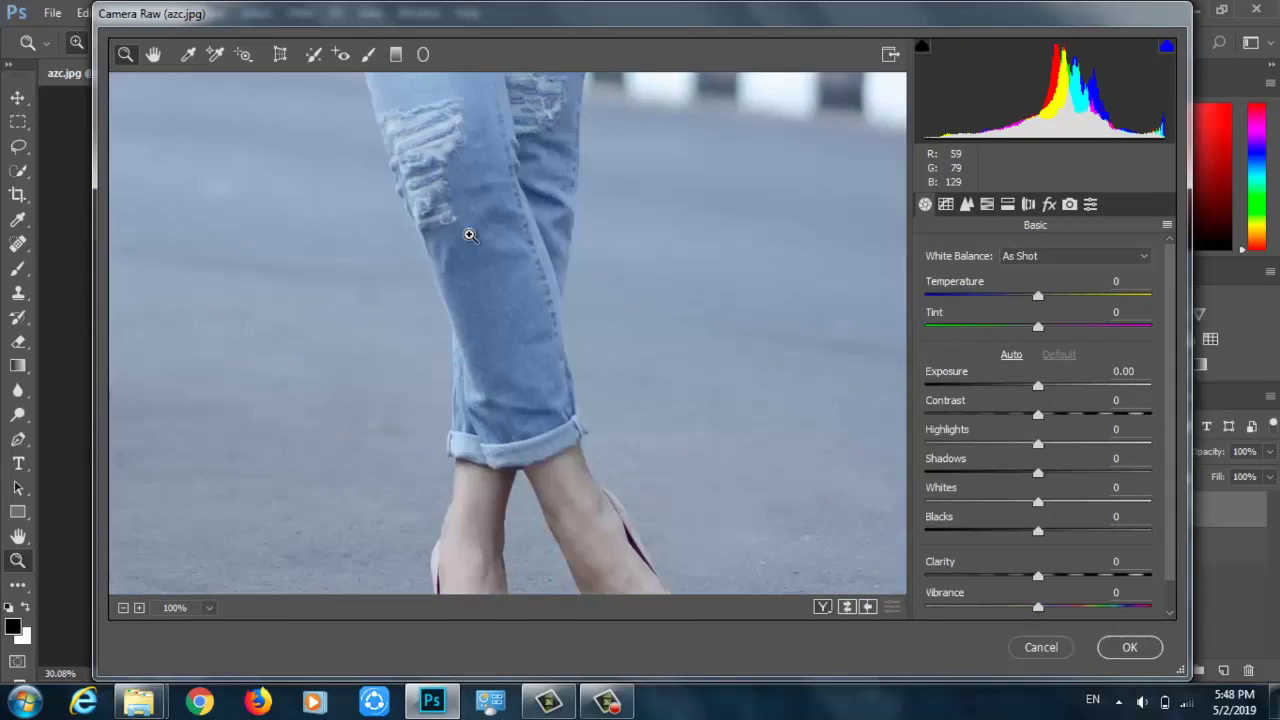
scroll(603, 360, "up", 10)
scroll(473, 170, "up", 5)
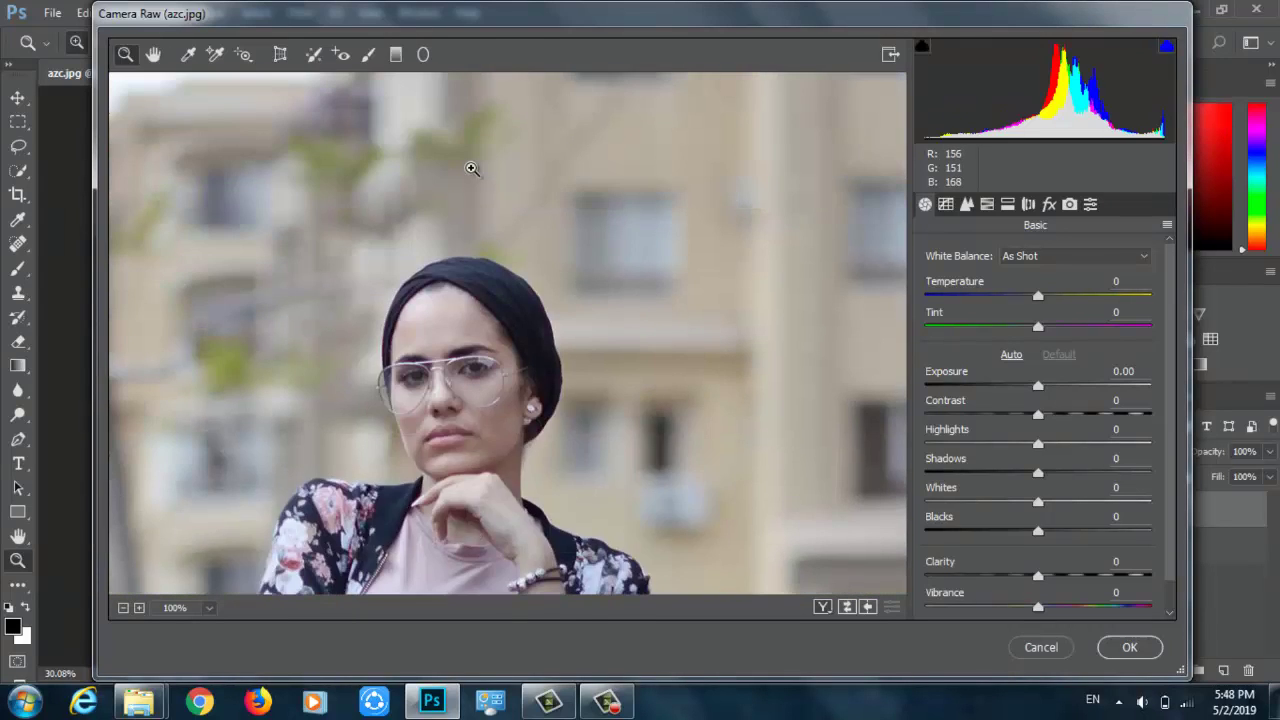
Set the Basic tonal values to Exposure +0.15, Contrast +28, Highlights +2, Shadows -18 and Whites +8.
left_click_drag(1040, 390, 1038, 430)
left_click(1096, 430)
mouse_move(1064, 415)
left_mouse_down()
mouse_move(943, 415)
mouse_move(1072, 415)
left_mouse_up()
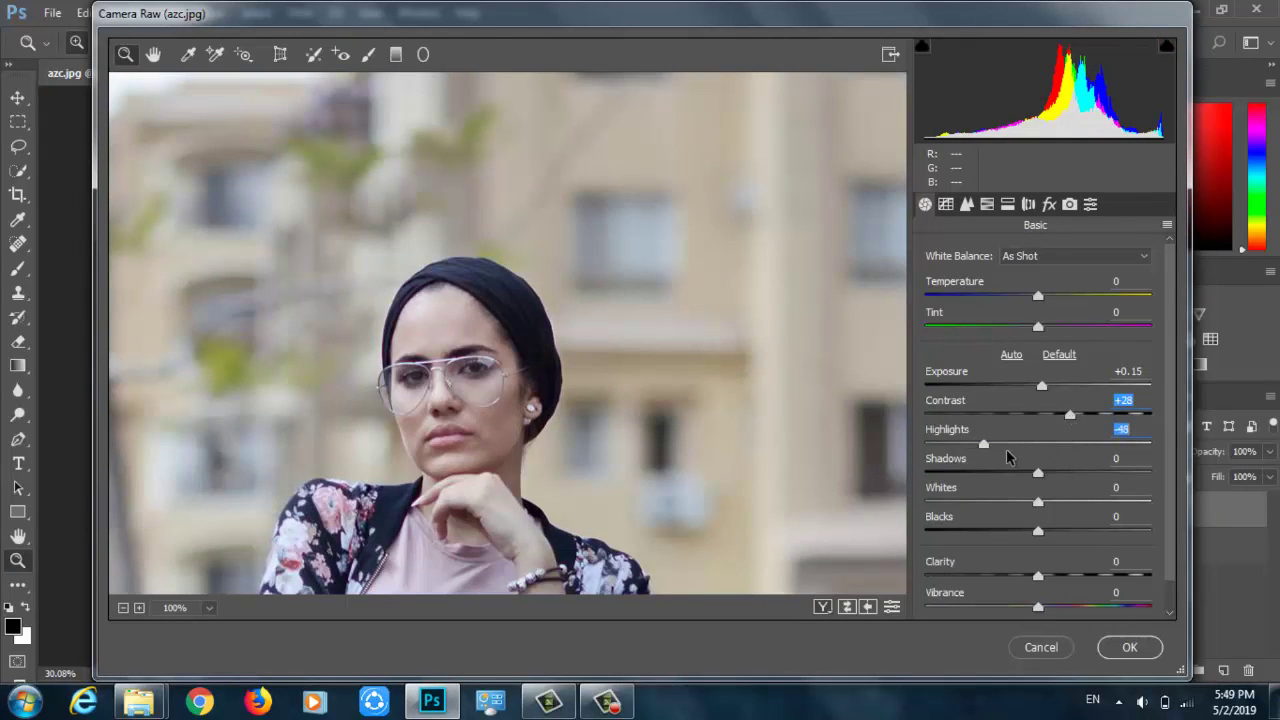
left_click_drag(1006, 449, 1049, 508)
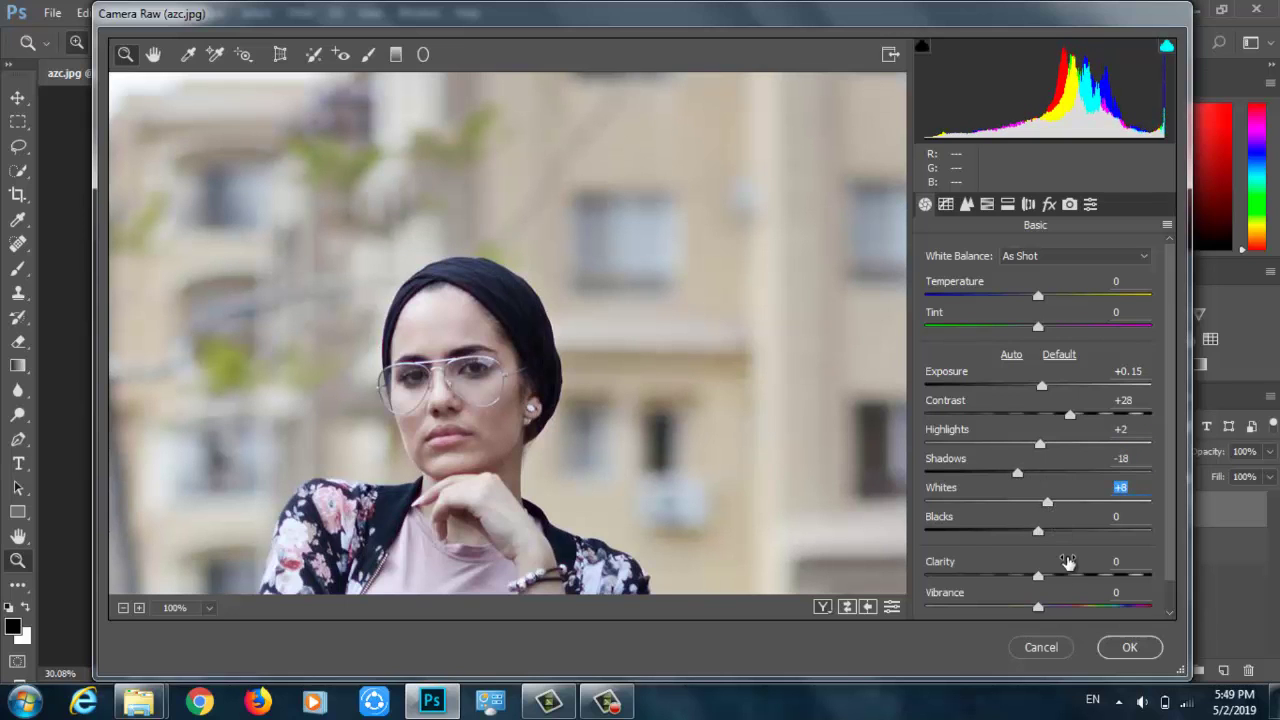
Set Clarity to +20, Vibrance to +17, Saturation to +31 and Temperature to -2.
left_click_drag(1040, 578, 1068, 602)
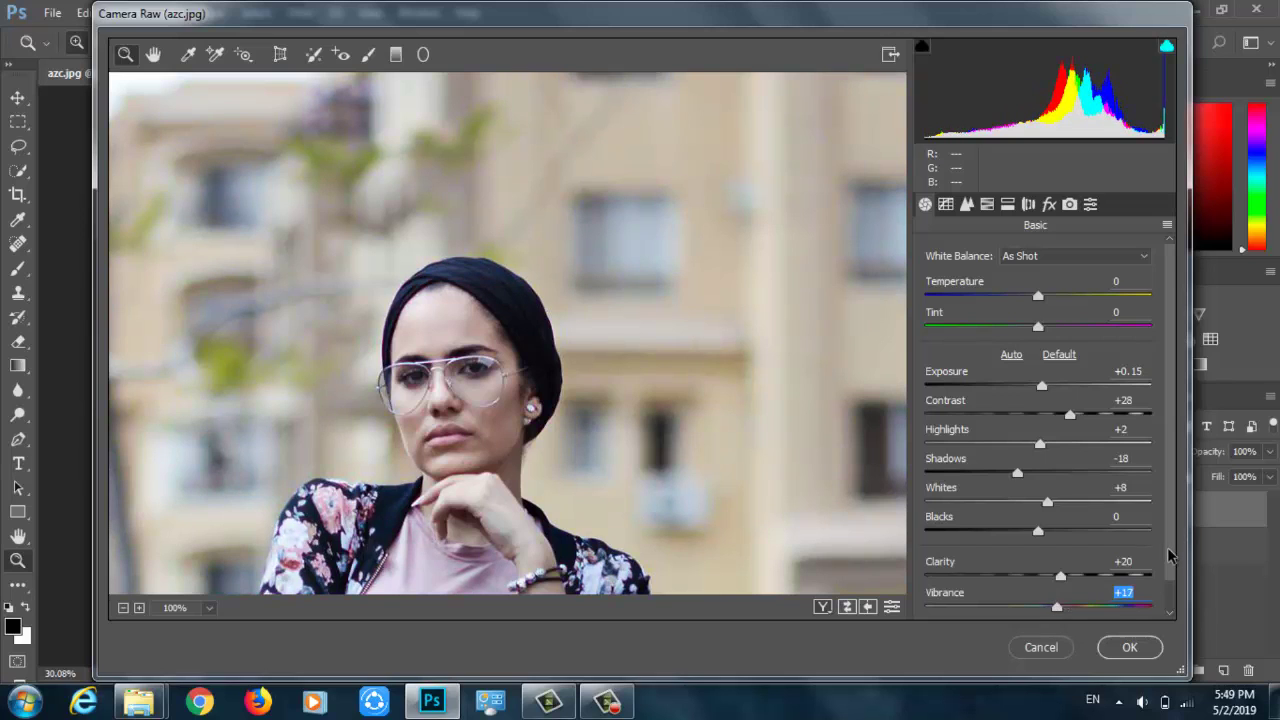
scroll(1170, 556, "down", 1)
left_click_drag(1037, 613, 1075, 614)
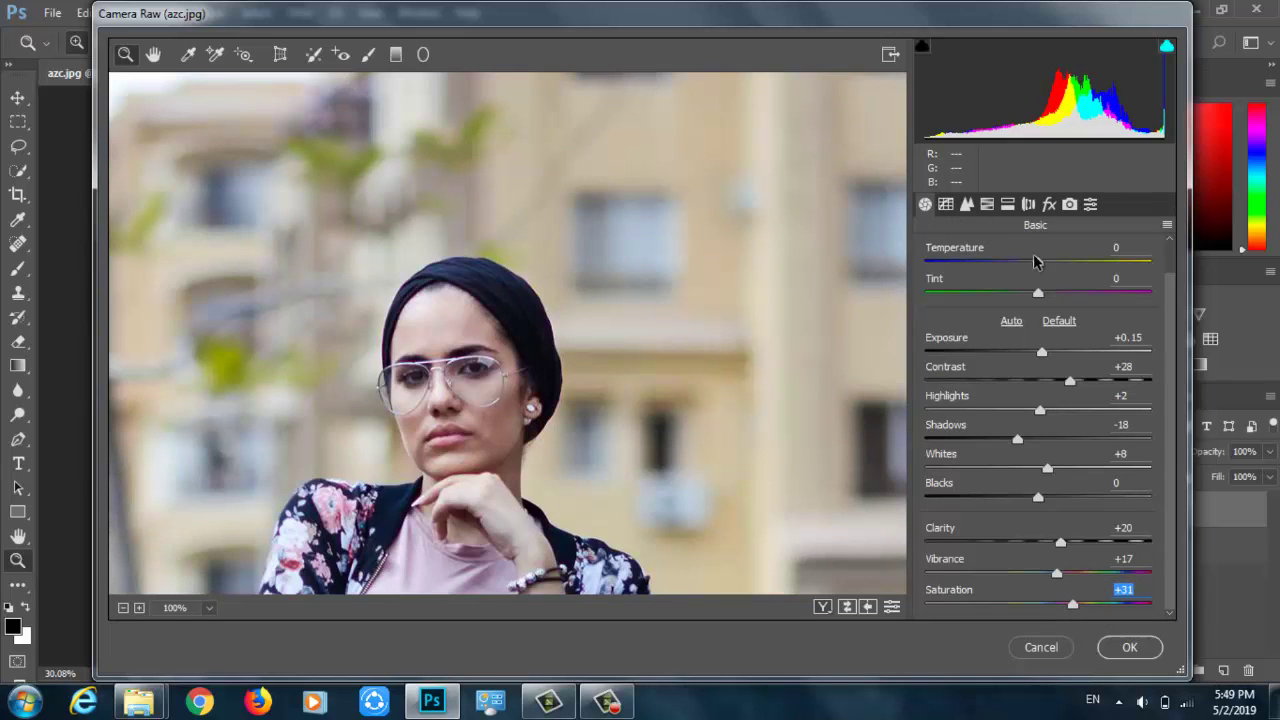
left_click(1127, 248)
key("Down")
key("Down")
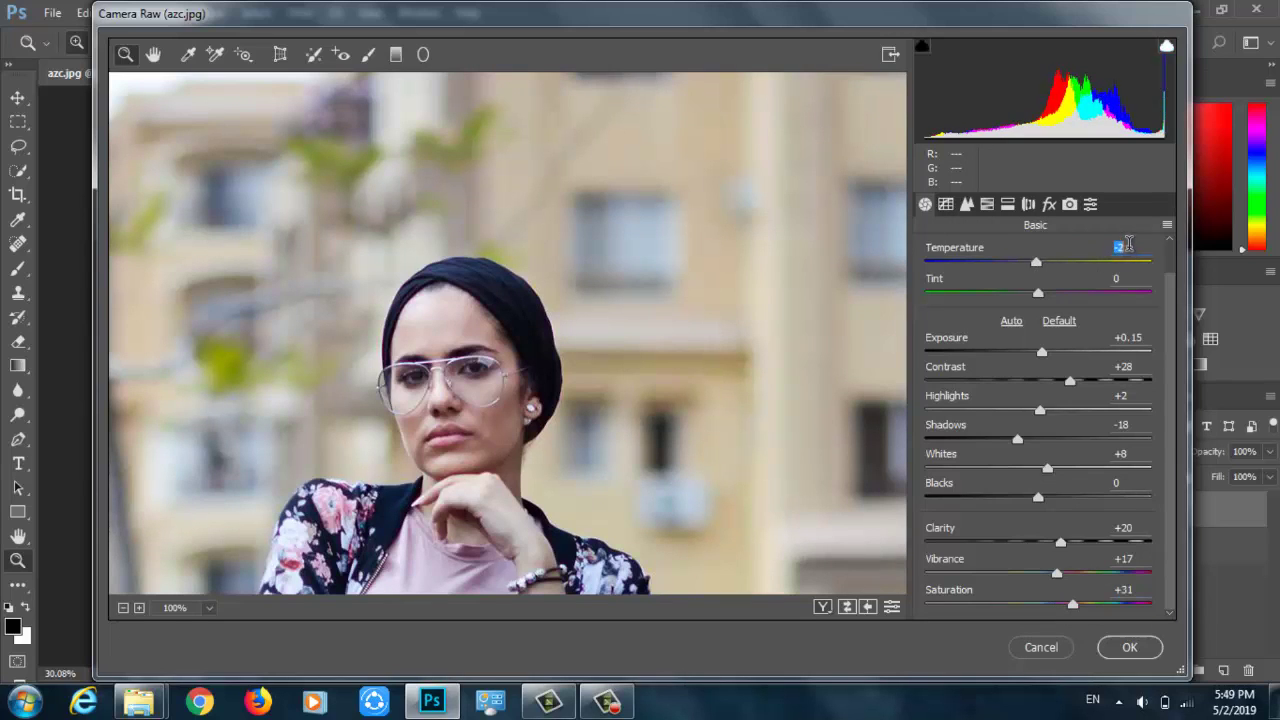
Apply a Dehaze amount of +16 in the photo's effects settings.
left_click(969, 207)
left_click(987, 205)
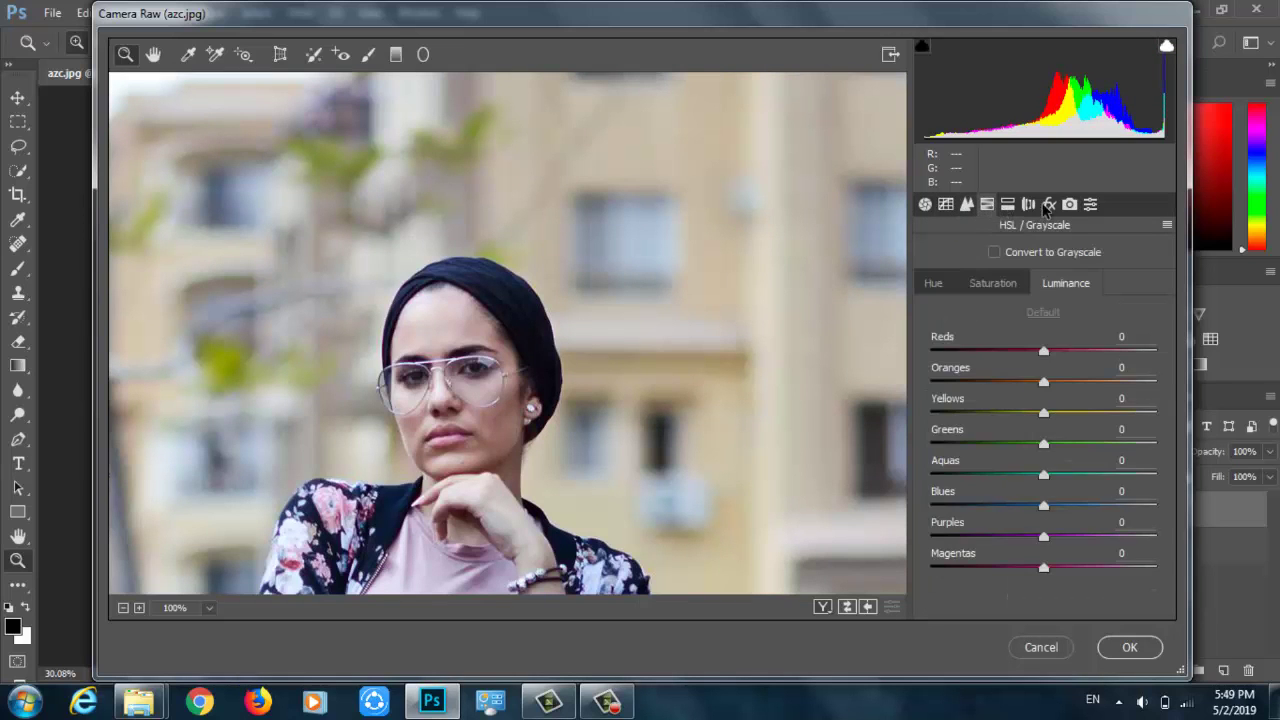
left_click(1049, 205)
mouse_move(1040, 287)
left_mouse_down()
mouse_move(1071, 287)
mouse_move(1050, 290)
mouse_move(1061, 290)
left_mouse_up()
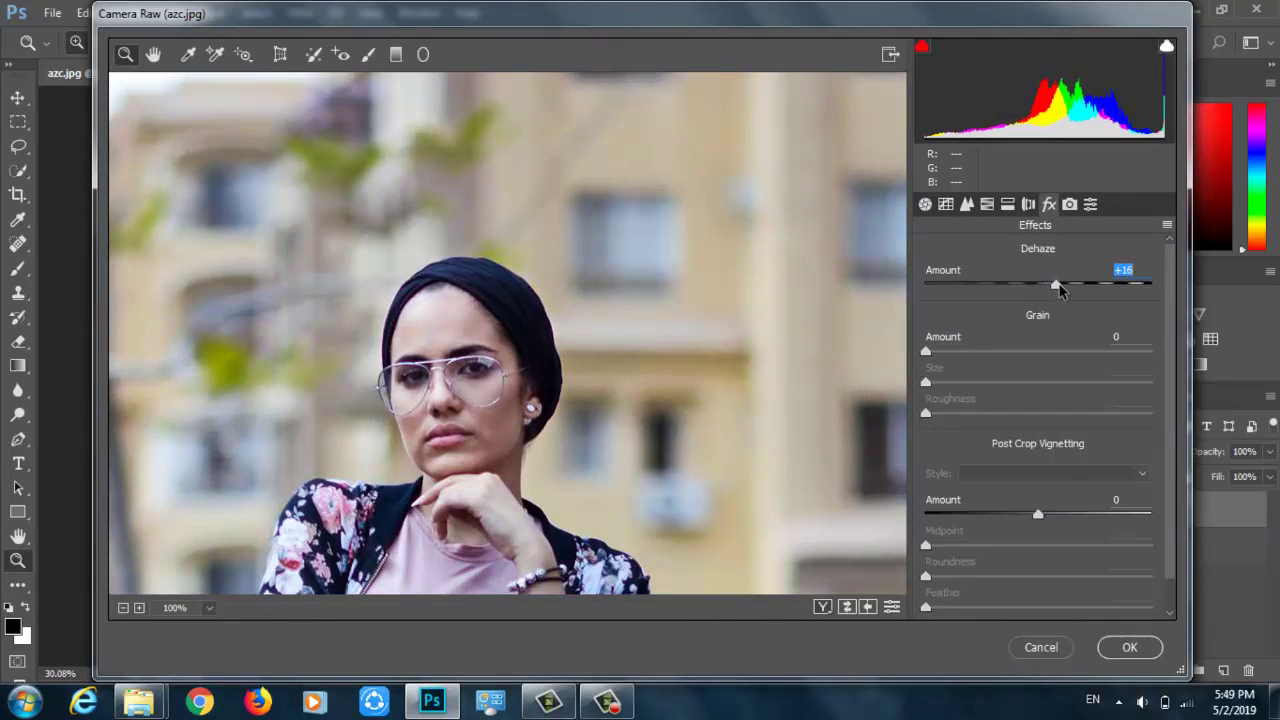
In the camera calibration, set the Blue Primary hue to -23 and its saturation to +7.
left_click(1068, 205)
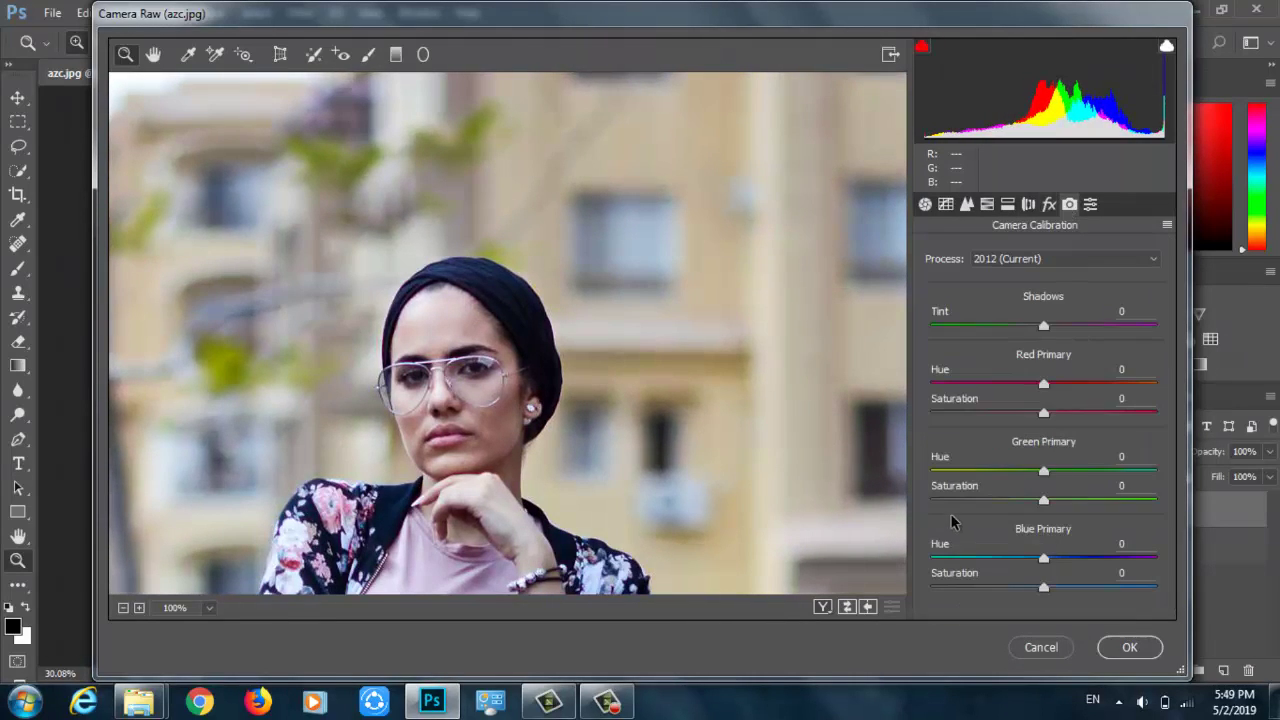
key("ctrl+0")
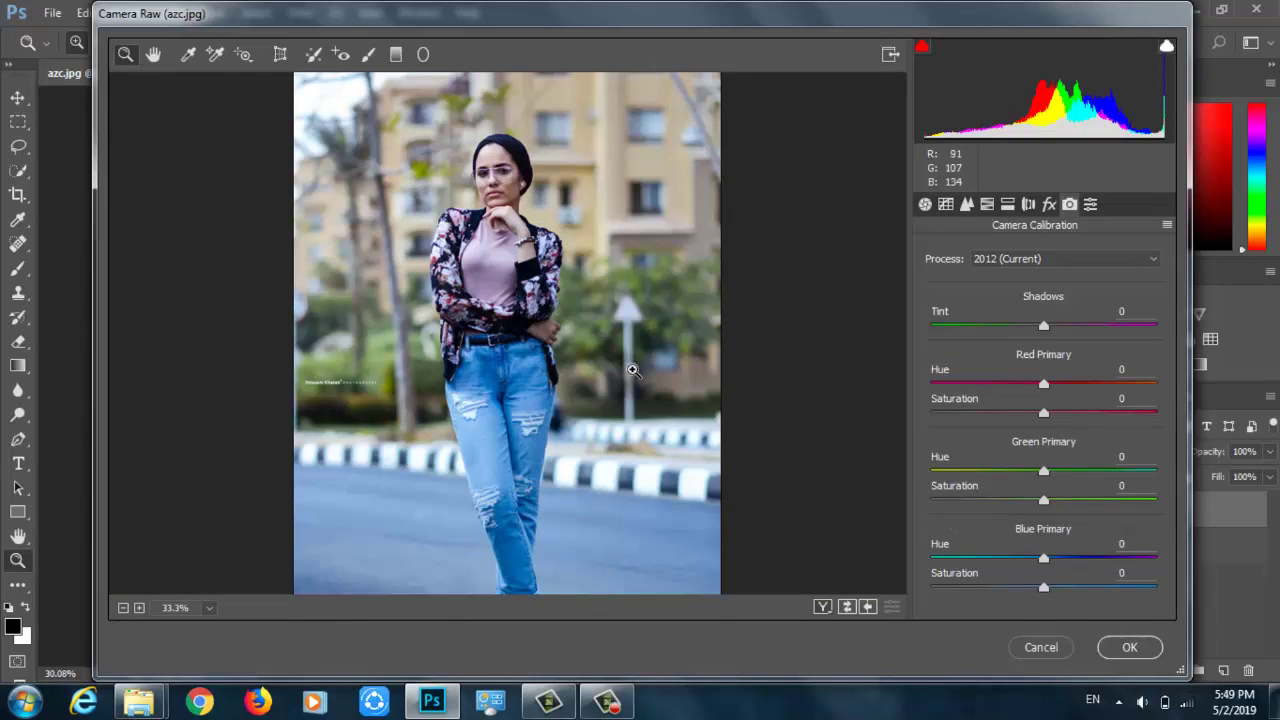
left_click_drag(1042, 575, 1020, 573)
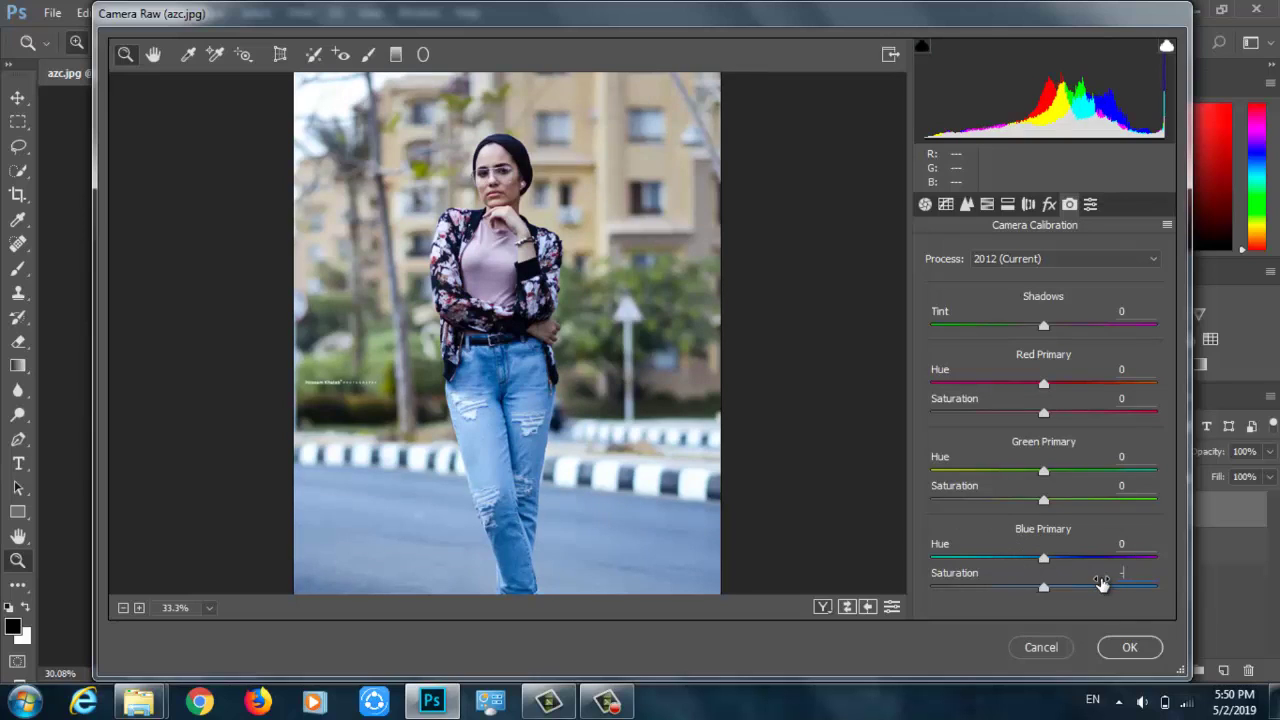
type("0")
left_click_drag(1042, 560, 1055, 595)
On the Blue channel's point tone curve, raise the black point and lower the white point's output to 247.
left_click(525, 185)
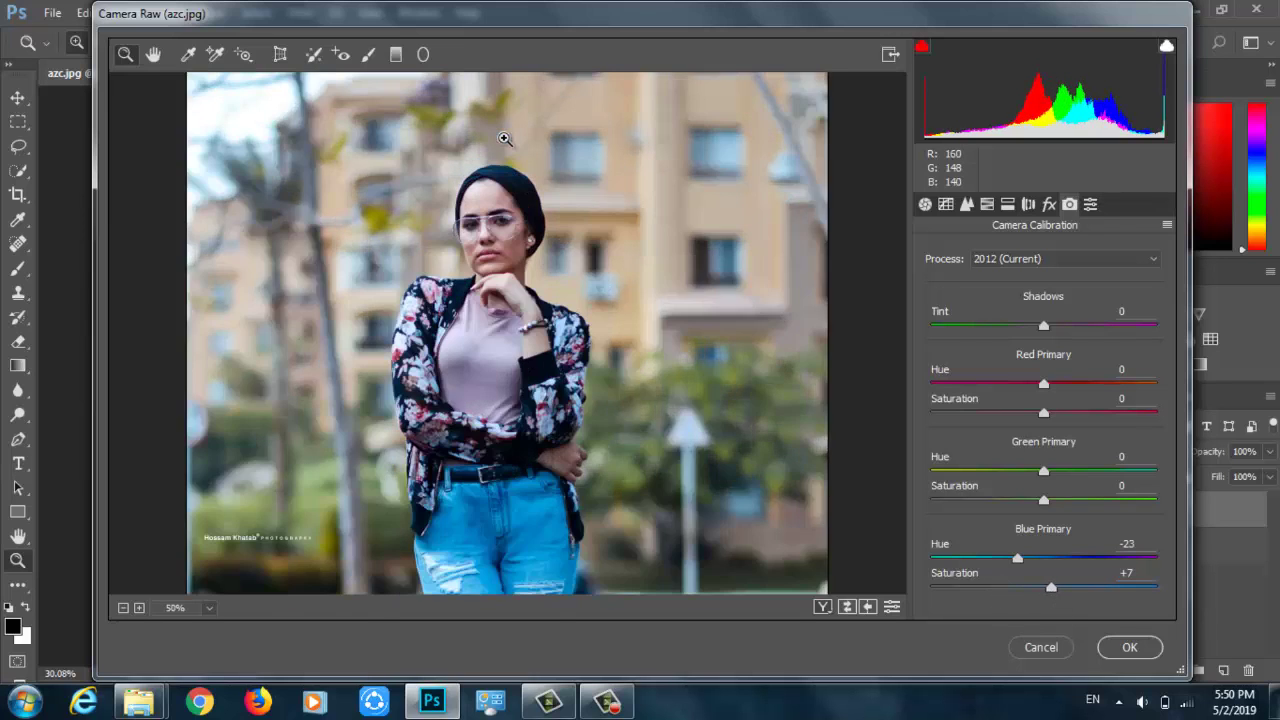
scroll(495, 340, "down", 10)
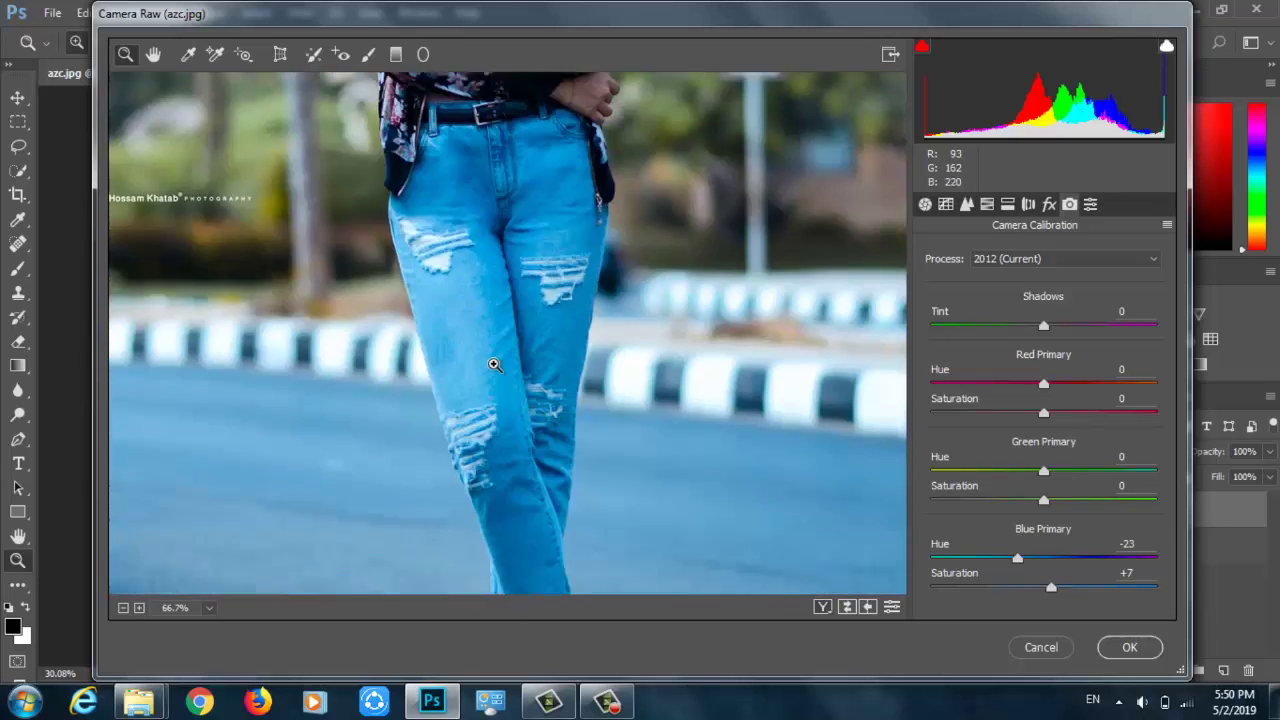
scroll(729, 371, "up", 10)
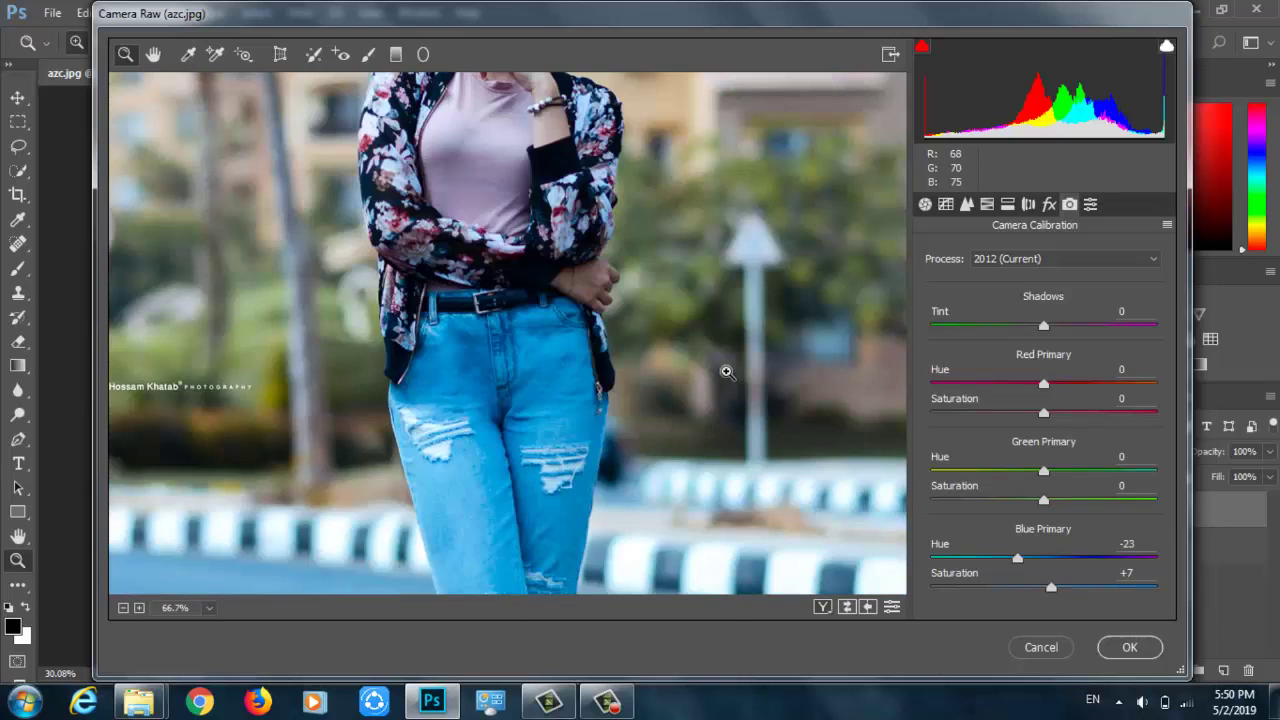
left_click(946, 204)
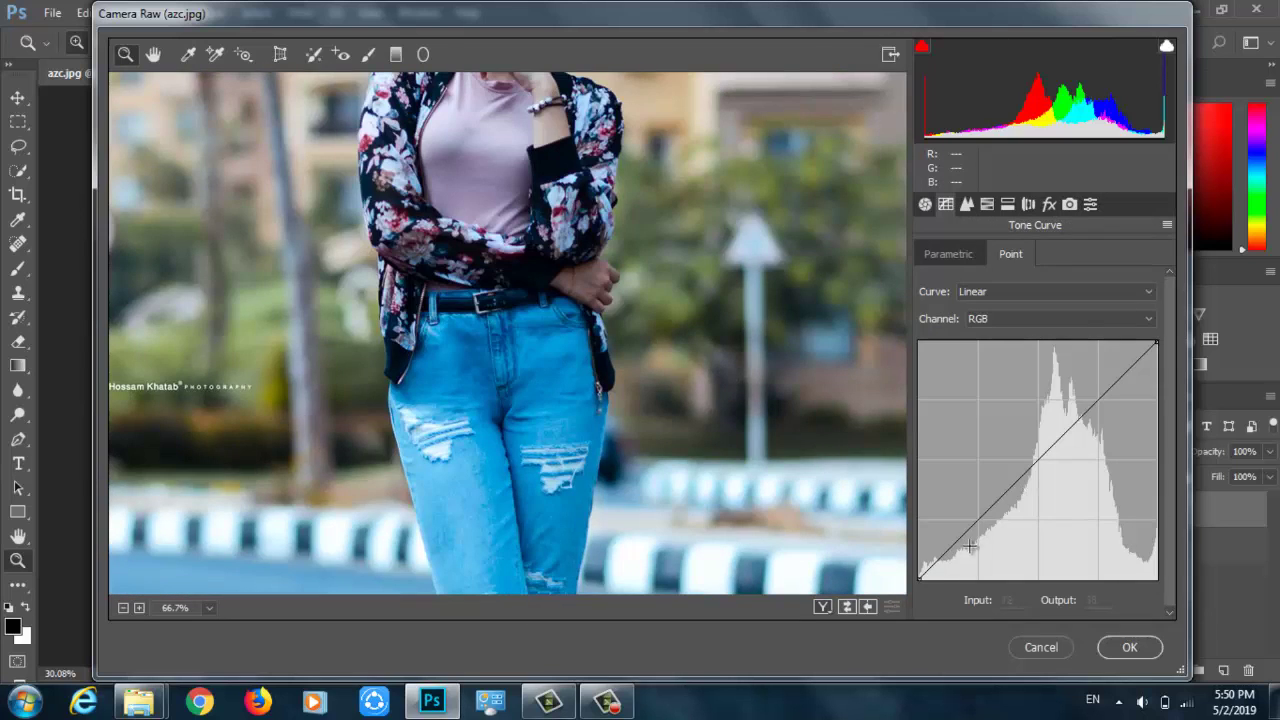
left_click(989, 317)
left_click(999, 383)
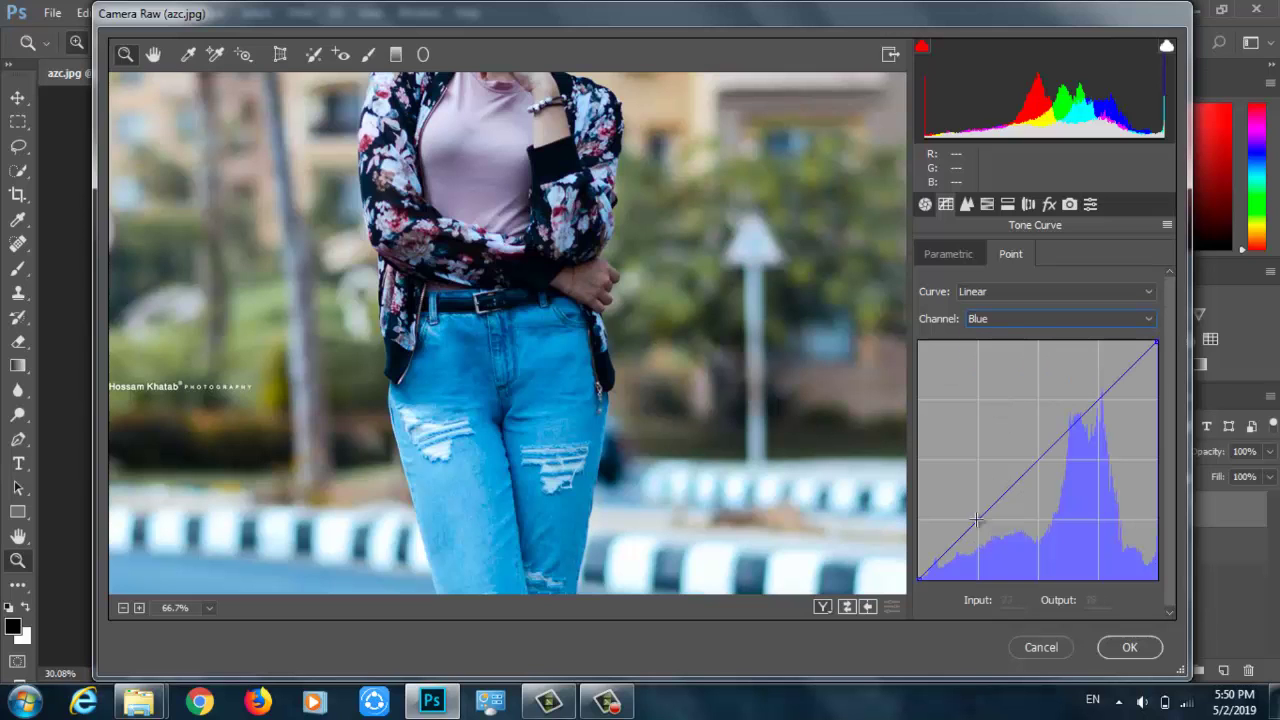
left_click_drag(919, 578, 919, 548)
mouse_move(1155, 347)
left_mouse_down()
mouse_move(1160, 365)
mouse_move(1164, 347)
left_mouse_up()
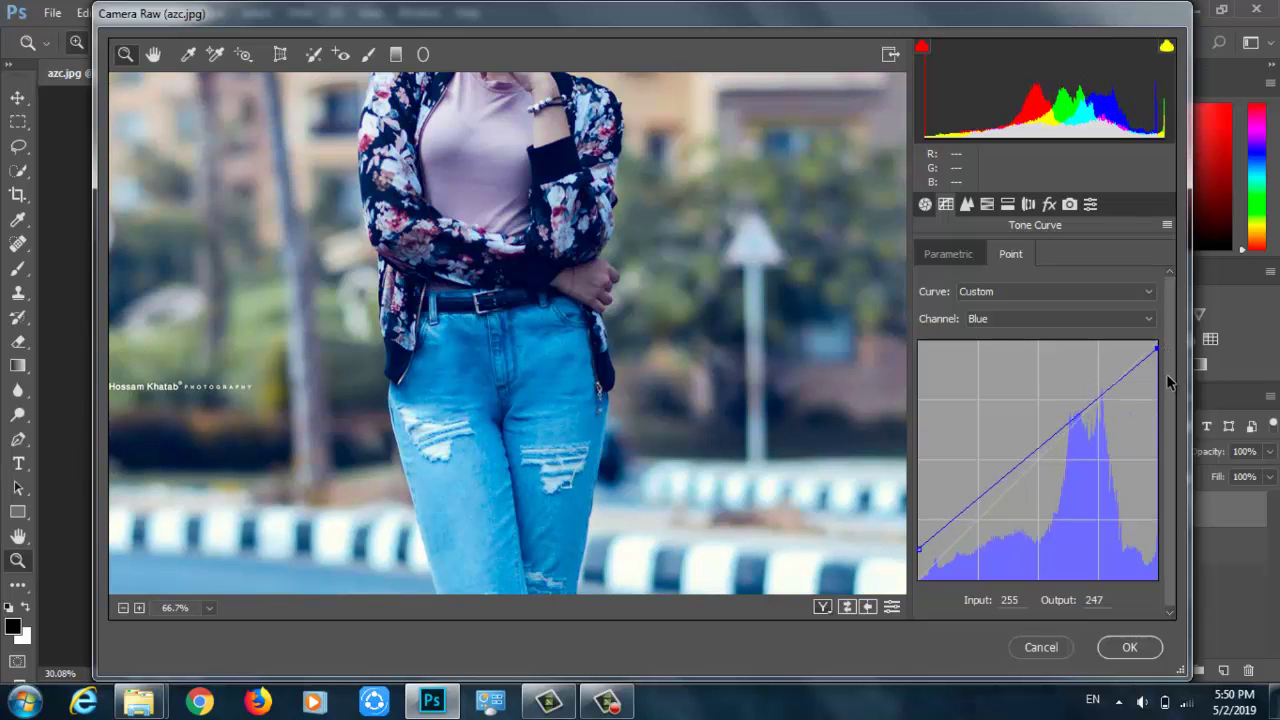
On the RGB point tone curve, raise the black point slightly and lower the white point's output to 236.
left_click(1005, 318)
left_click(1020, 334)
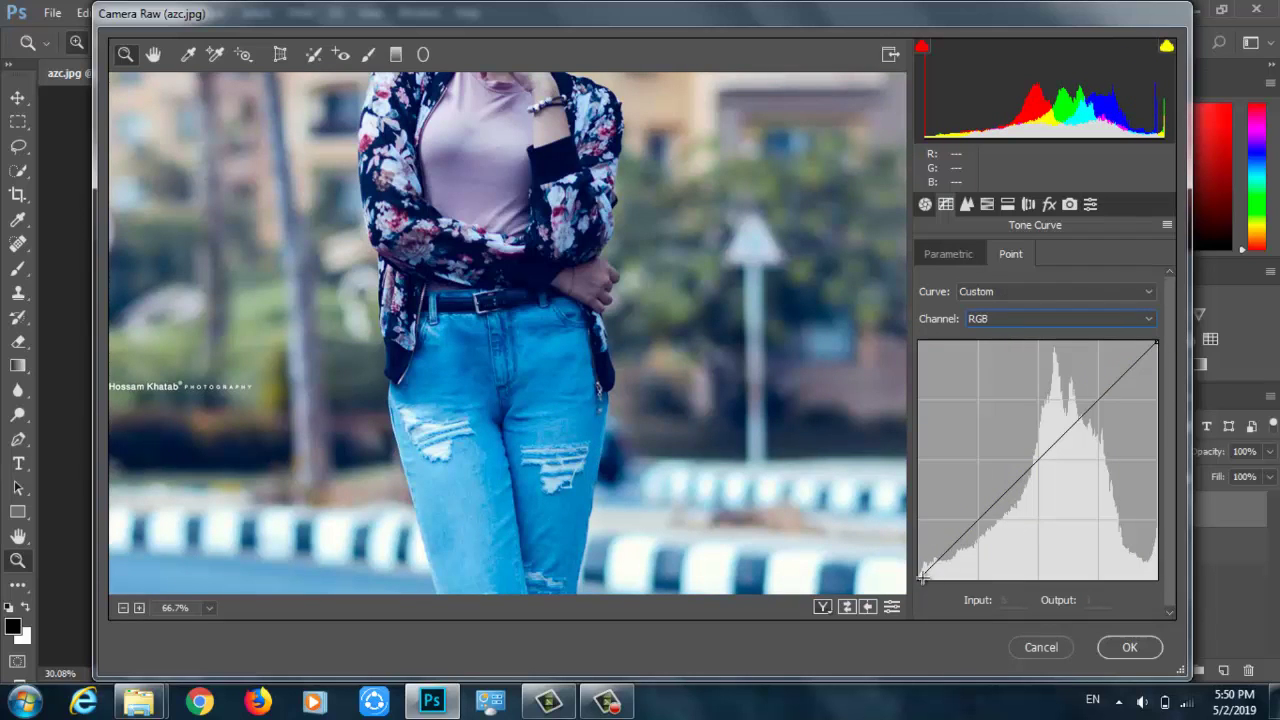
left_click_drag(922, 573, 921, 563)
left_click_drag(1158, 342, 1158, 357)
Readjust the RGB tone curve's white point to an output of 246.
key("ctrl+minus")
key("ctrl+minus")
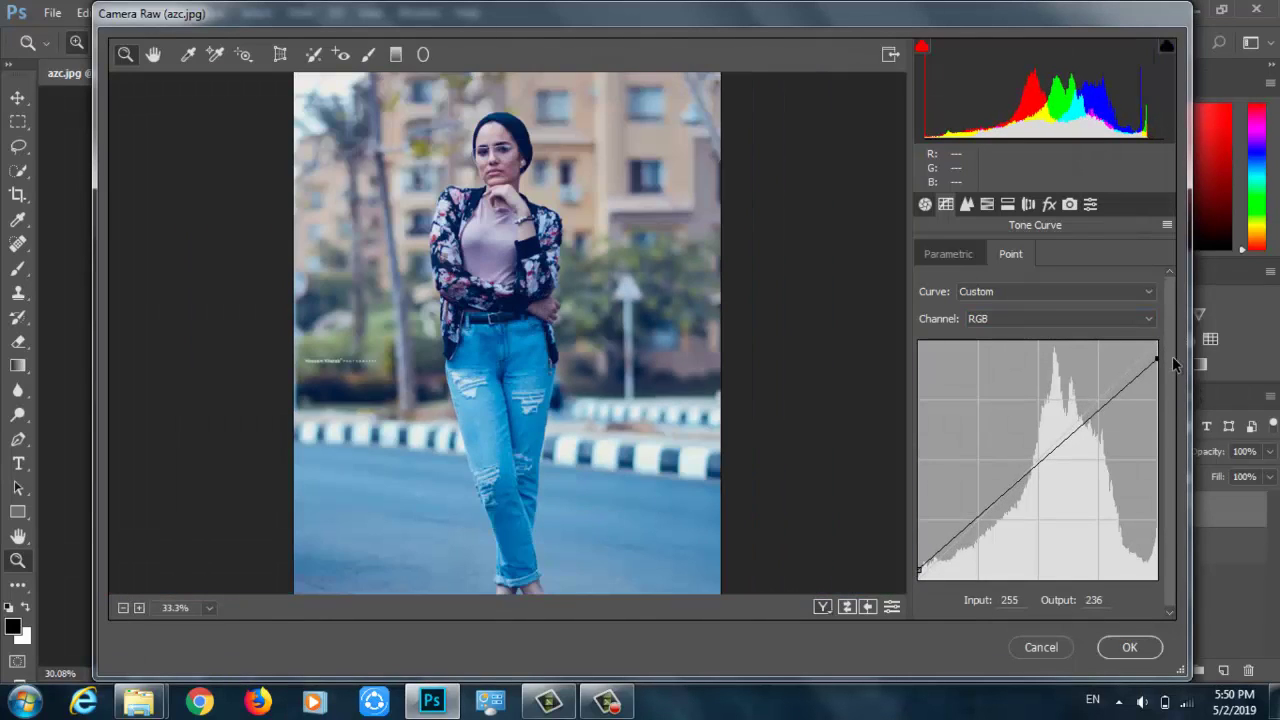
key("ctrl+plus")
scroll(634, 271, "up", 3)
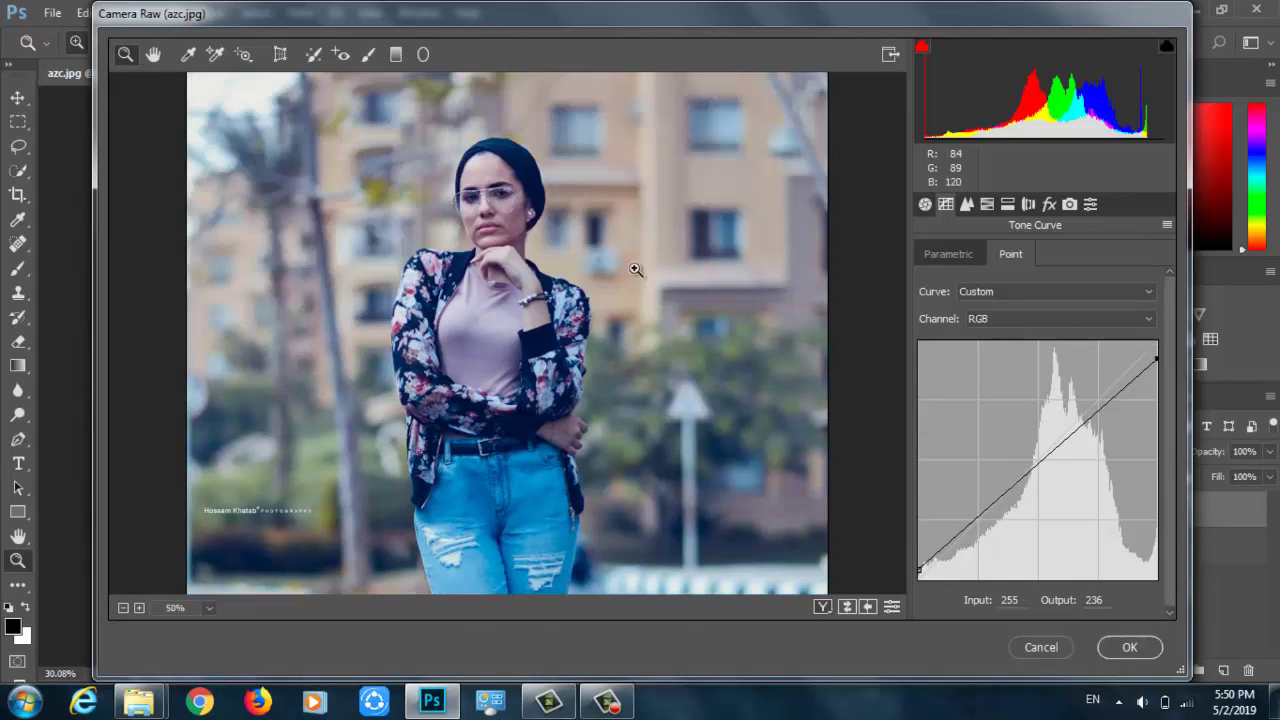
left_click(498, 213)
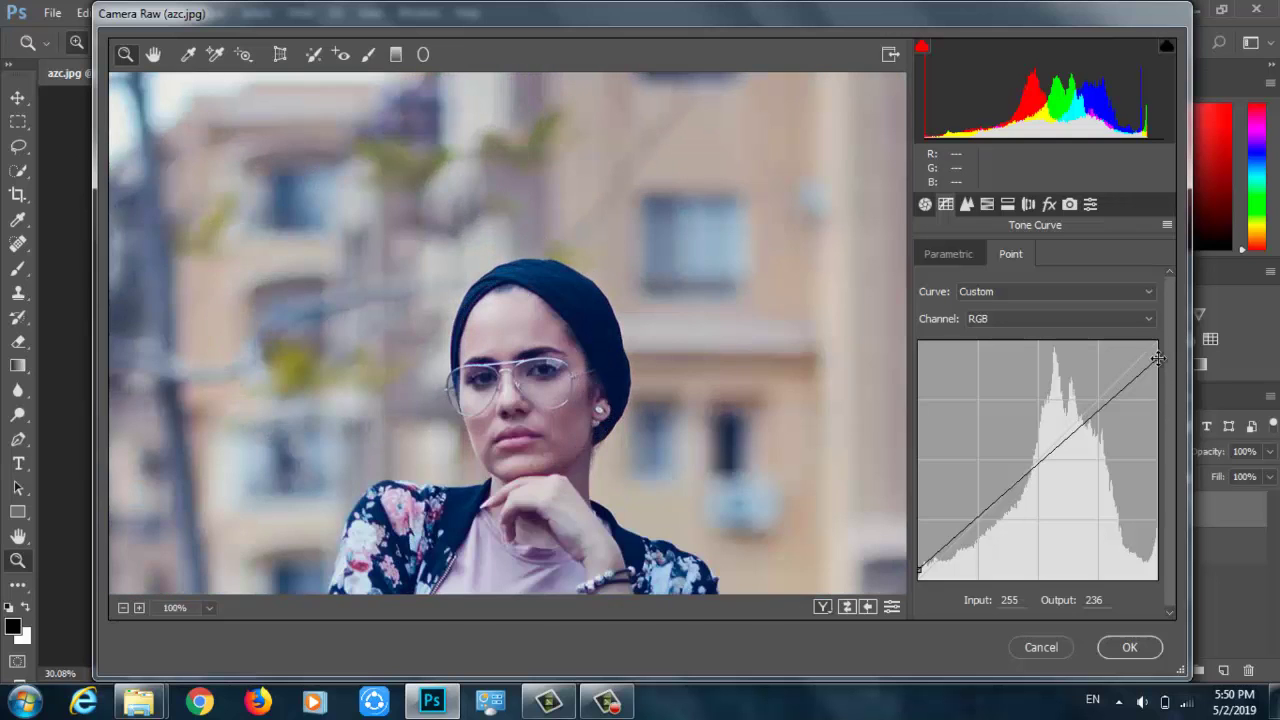
left_click_drag(1158, 357, 1167, 349)
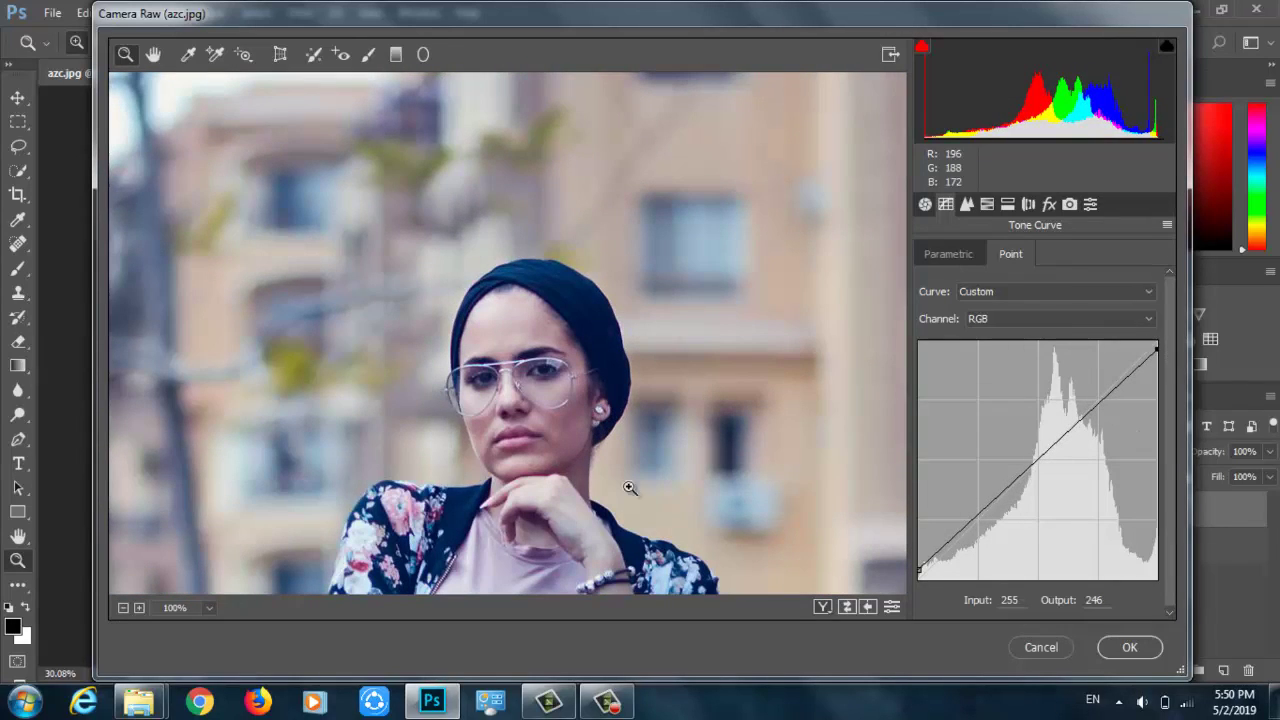
In the HSL saturation settings, set Reds to +5 and Oranges to +2.
left_click(987, 204)
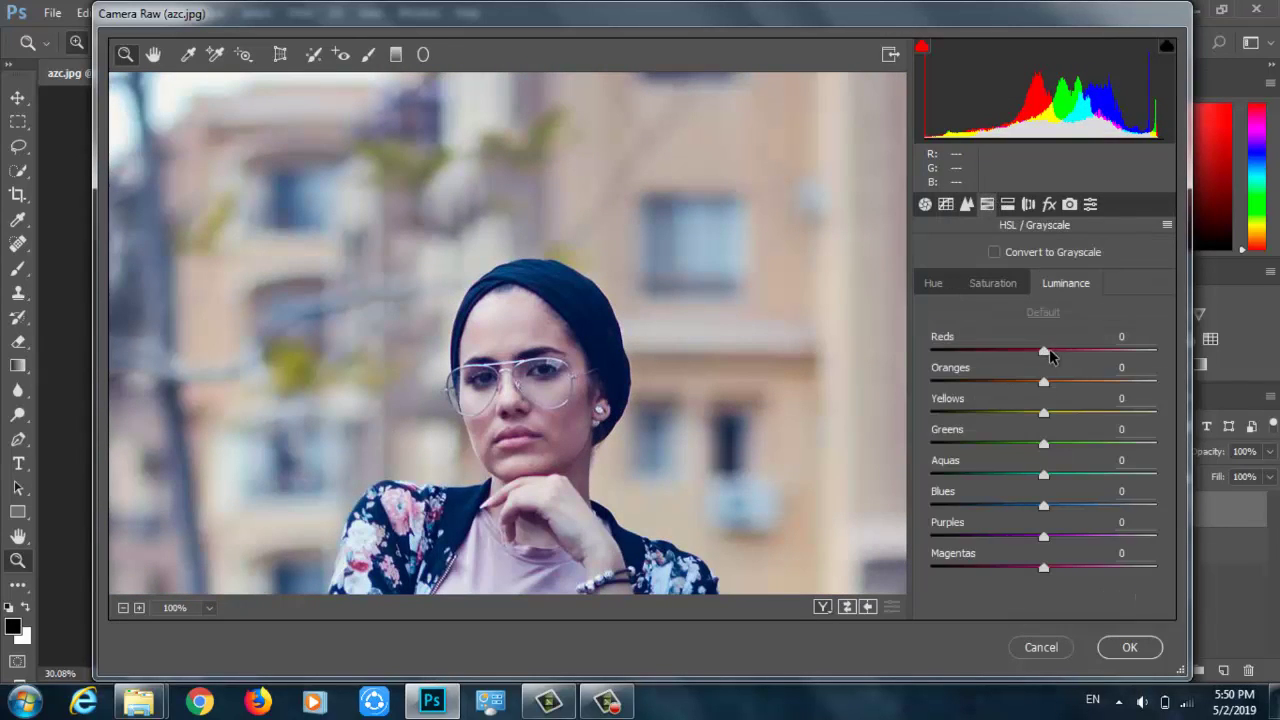
left_click(587, 345)
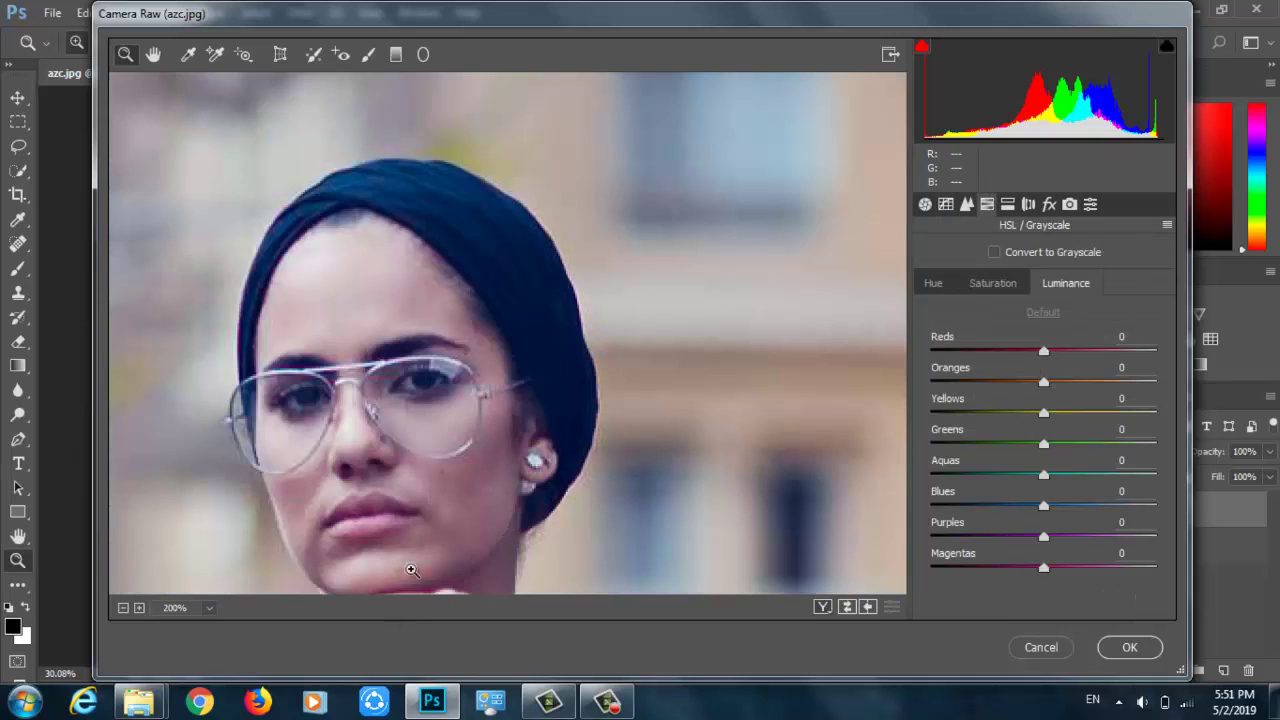
left_click(1024, 290)
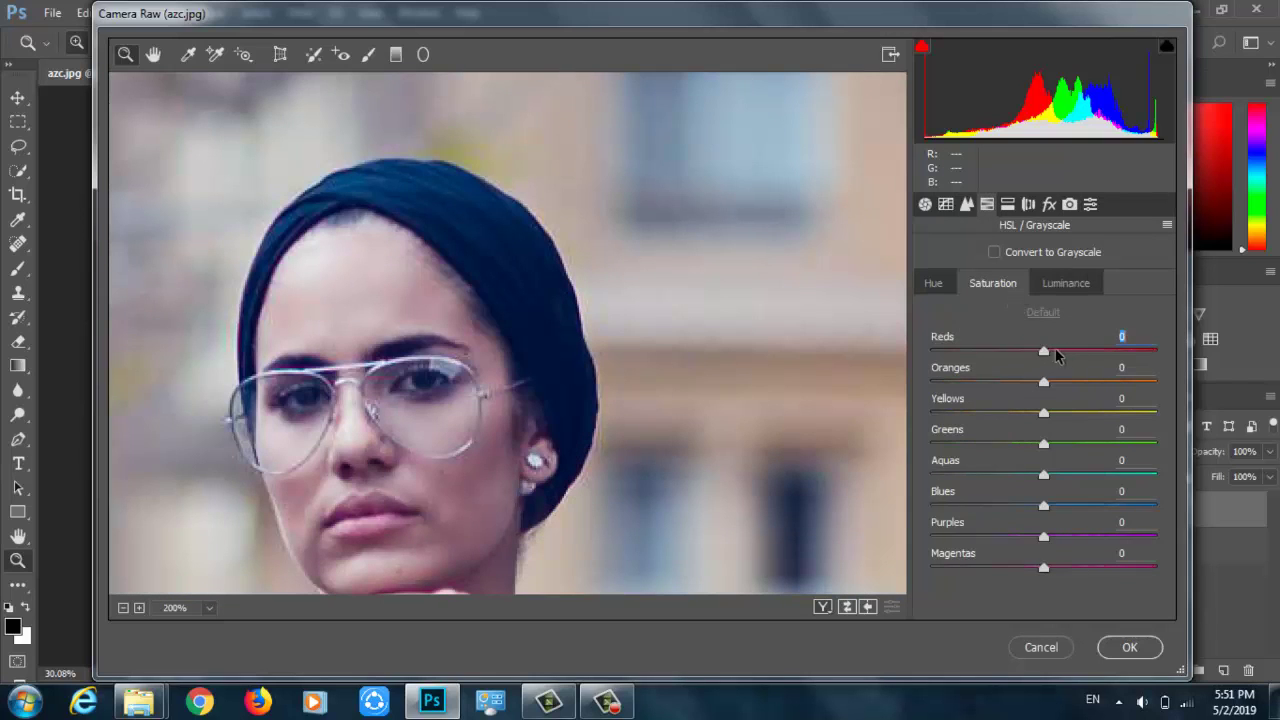
left_click_drag(1085, 352, 1048, 388)
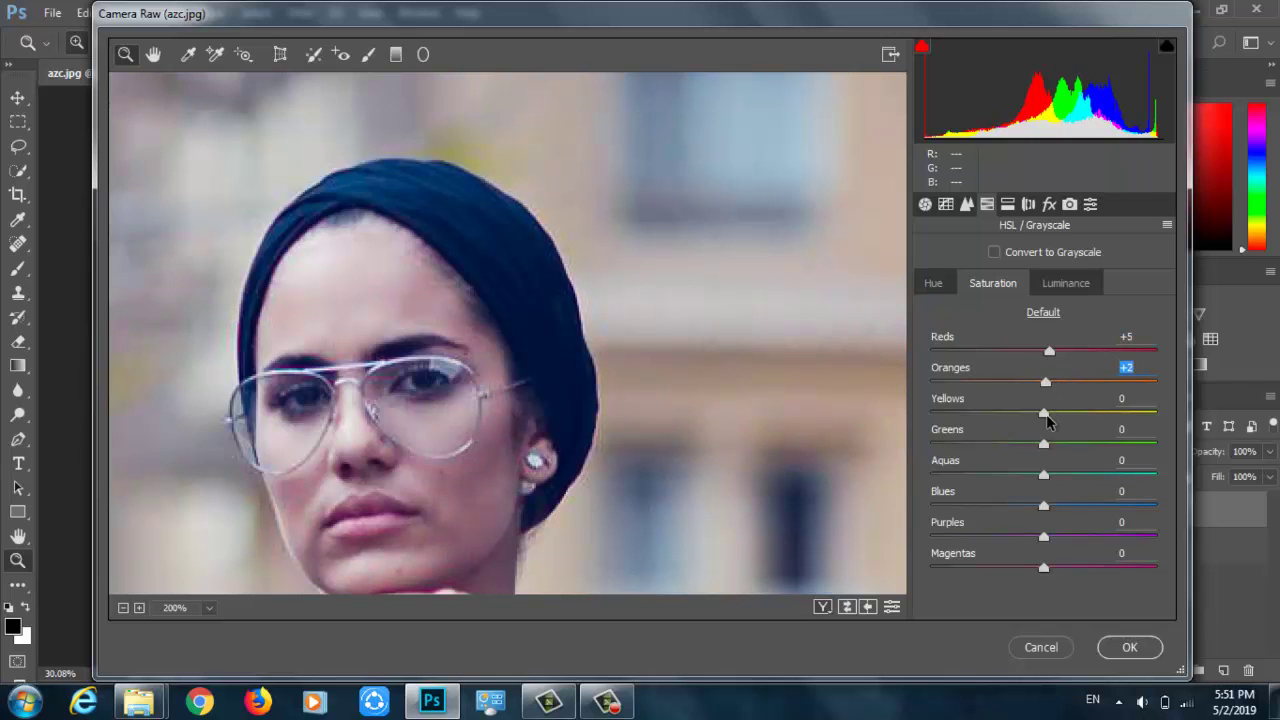
Try the Aquas saturation at +100, reduce it to +73, and set the Blues saturation to +20.
scroll(900, 416, "down", 2)
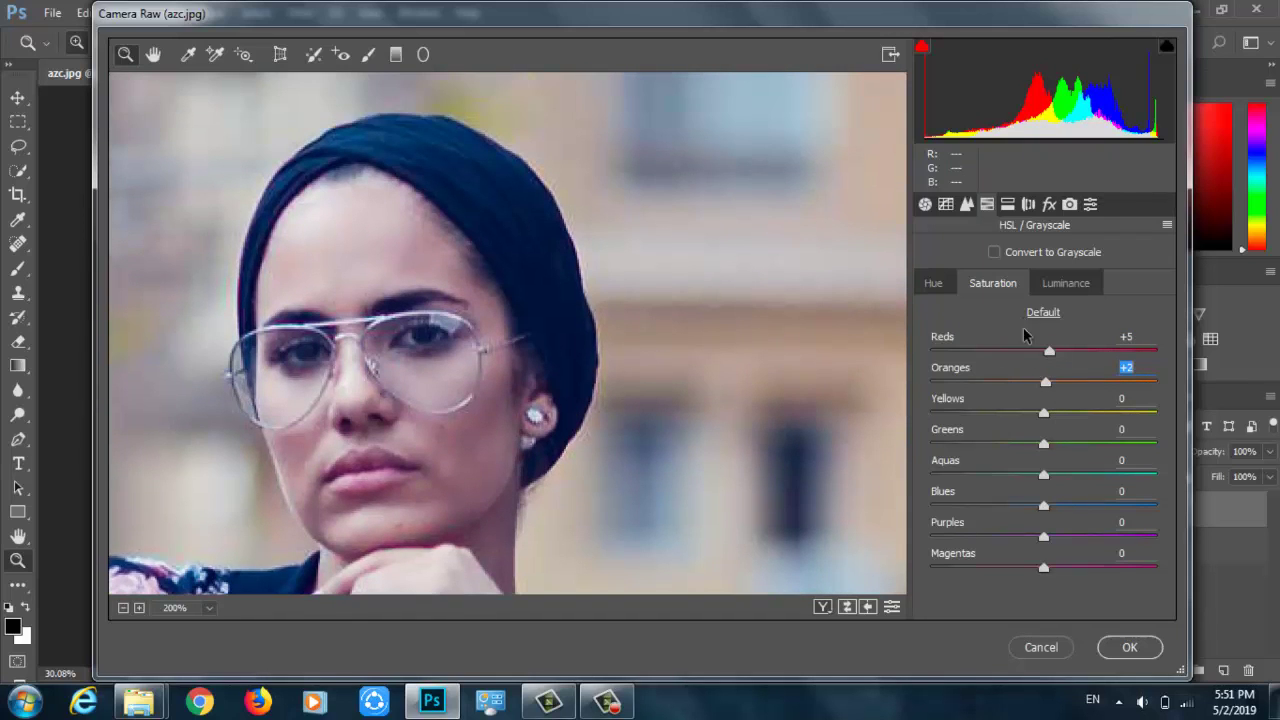
left_click_drag(1044, 474, 1157, 477)
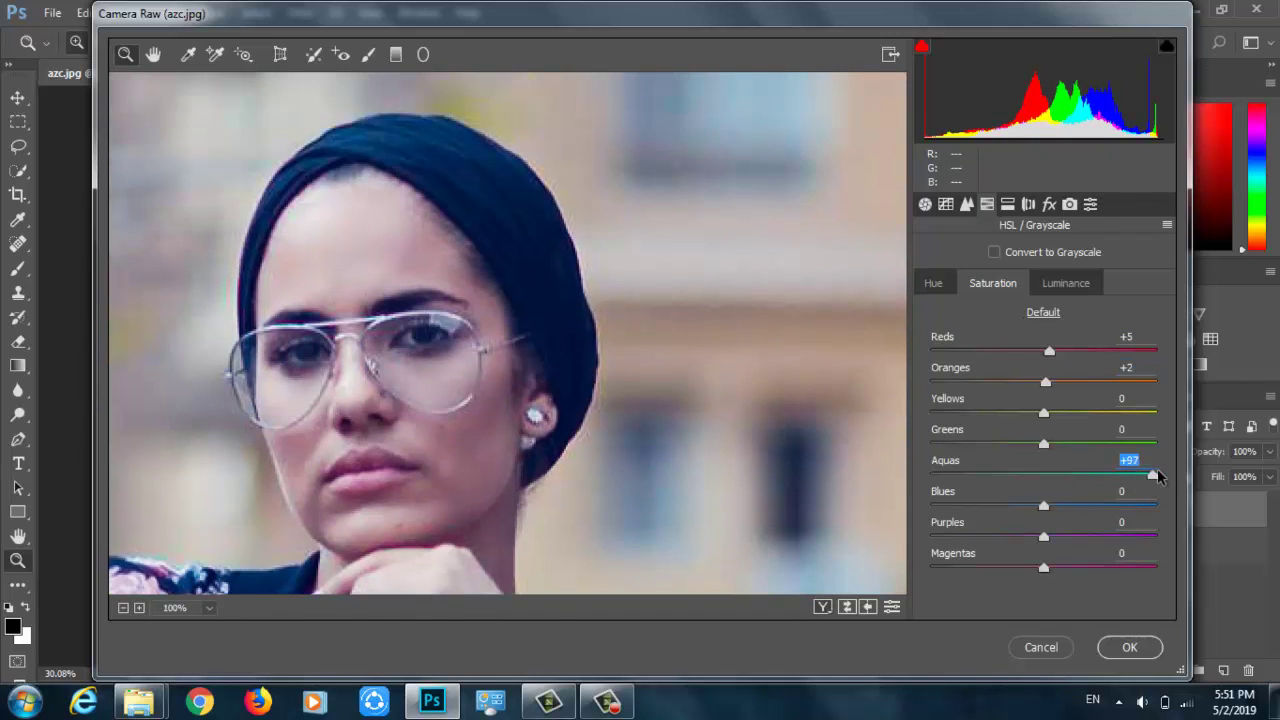
key("ctrl+0")
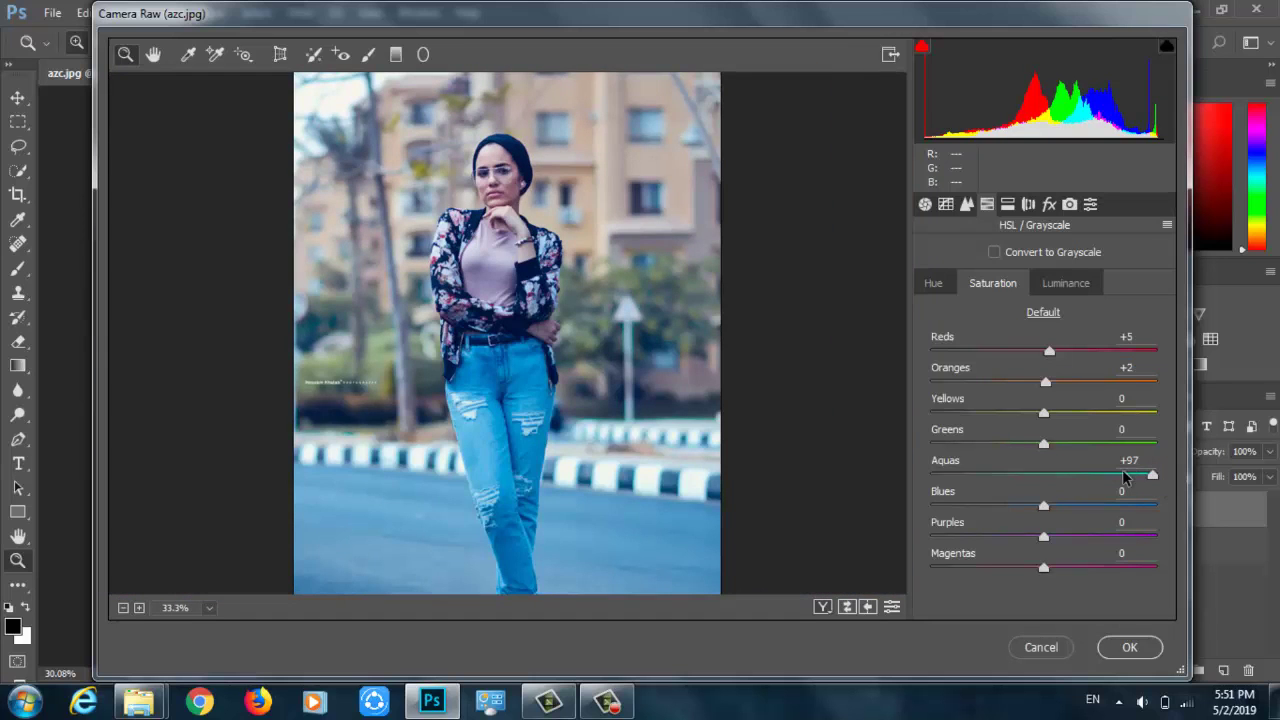
left_click(1128, 461)
type("100")
key("Tab")
key("Tab")
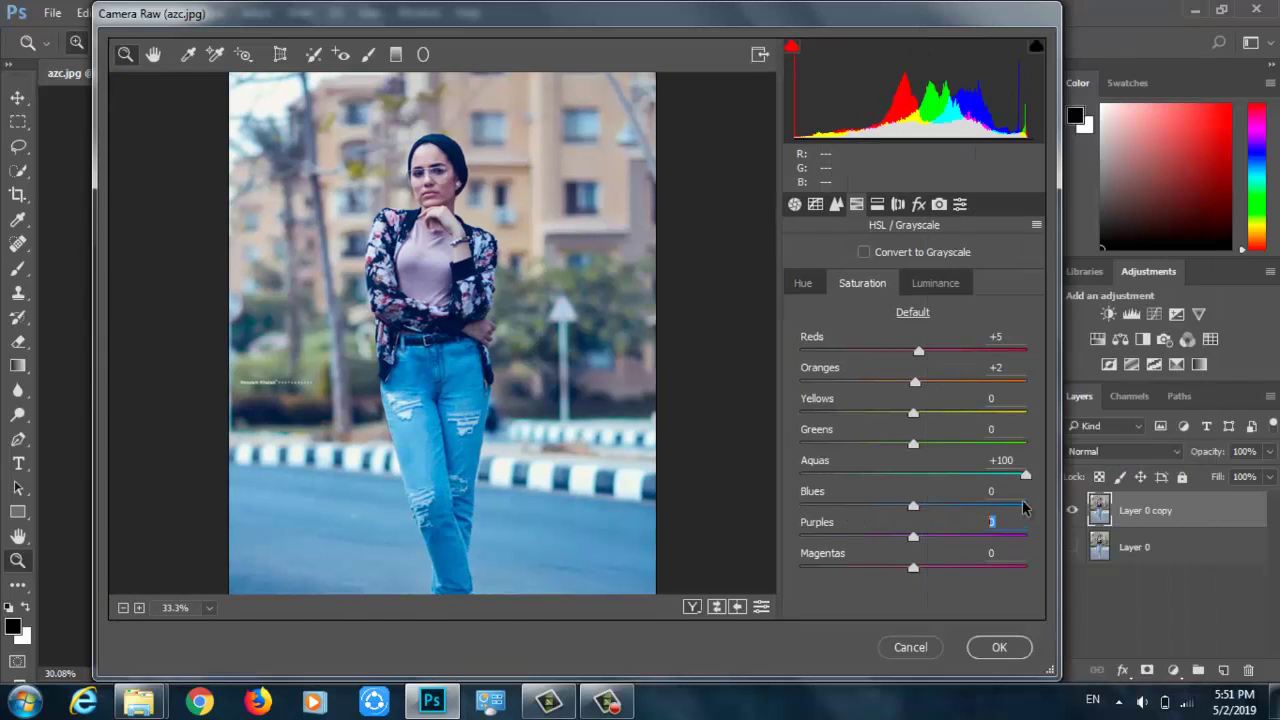
left_click_drag(1025, 475, 996, 476)
left_click_drag(886, 505, 938, 501)
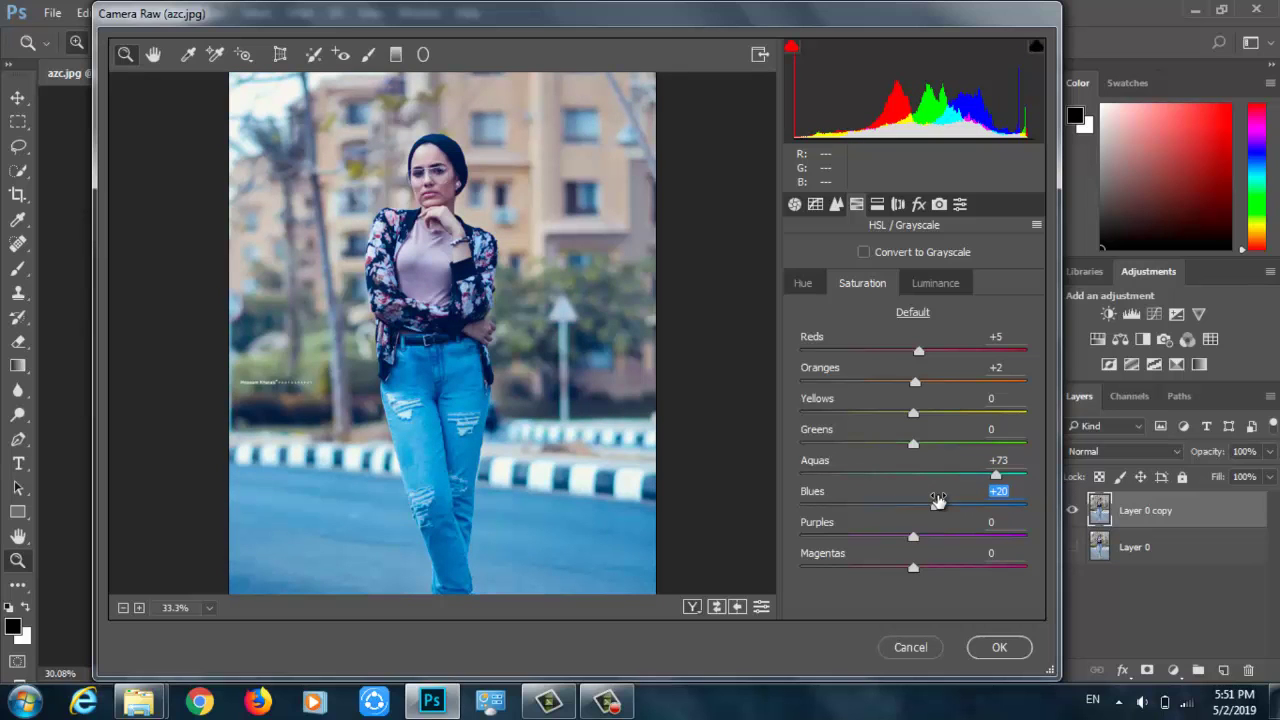
In the HSL luminance settings, set Reds to +20 and Oranges to +3 while checking the face.
left_click(935, 283)
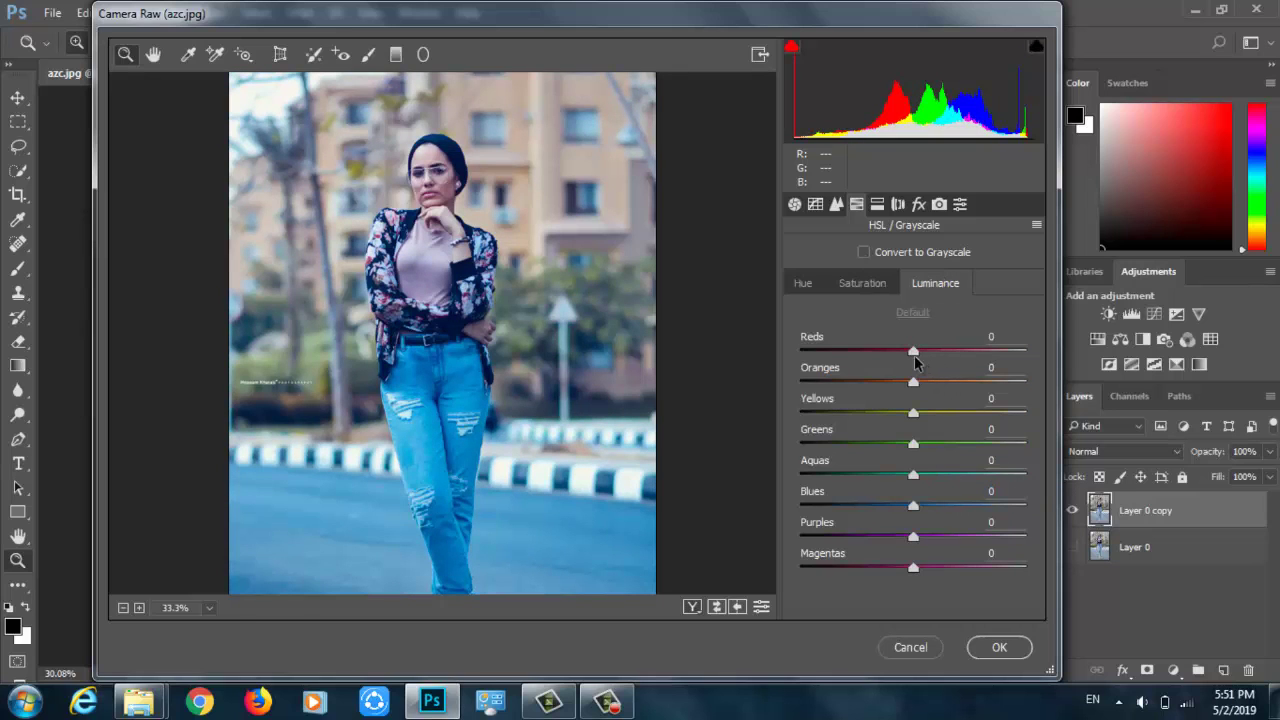
left_click(436, 165)
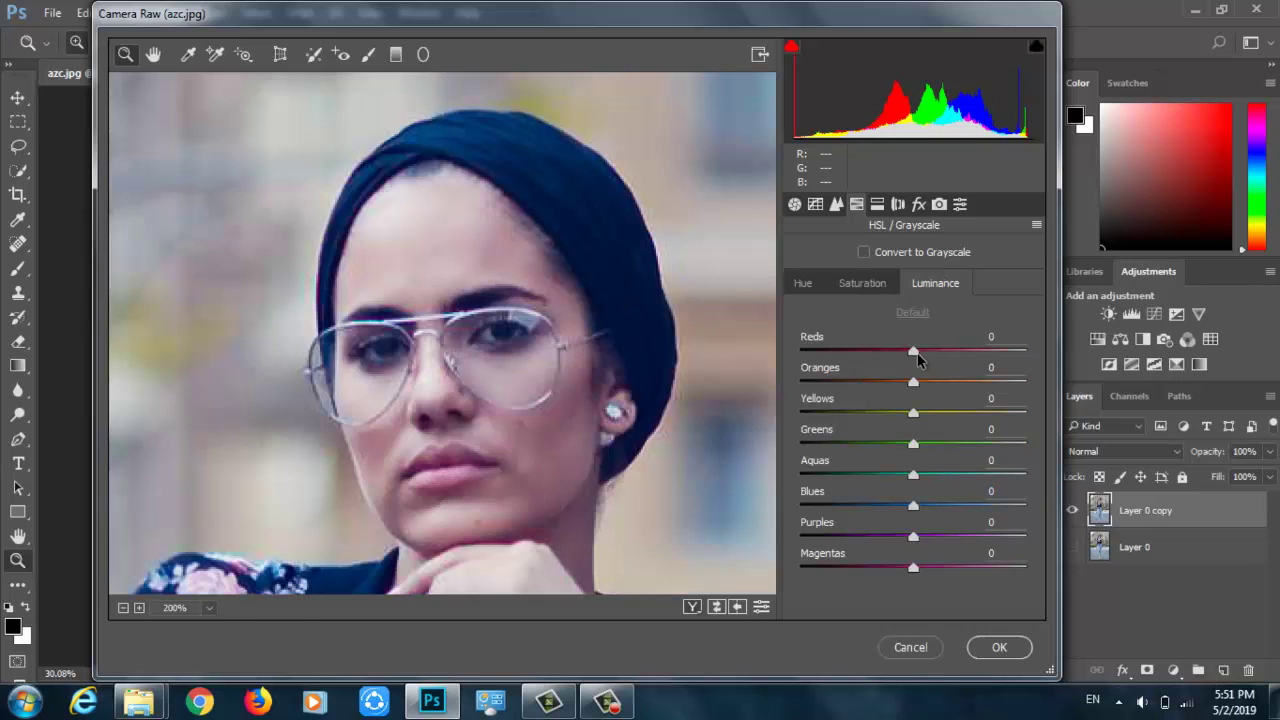
mouse_move(917, 352)
left_mouse_down()
mouse_move(947, 355)
mouse_move(832, 357)
mouse_move(922, 365)
left_mouse_up()
key("Up")
key("Up")
left_click_drag(939, 377, 915, 392)
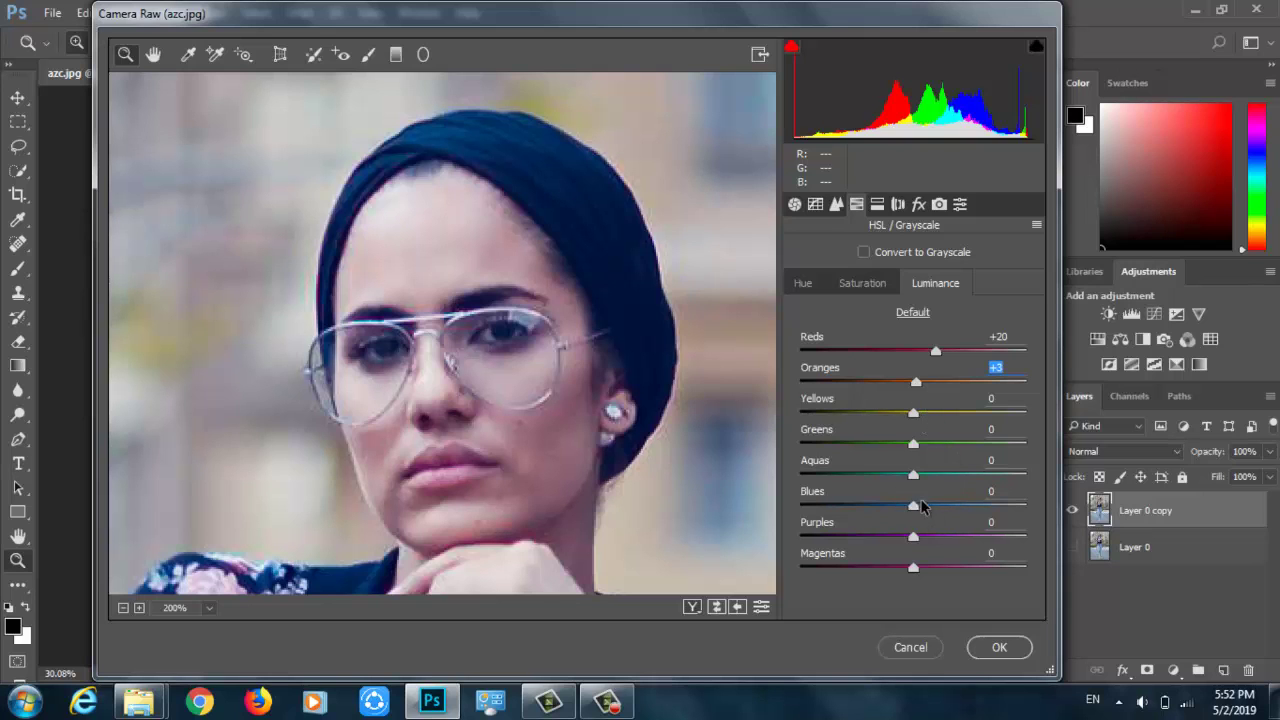
Set the Blues luminance to +9 and check the effect on the jeans and the whole photo.
mouse_move(922, 507)
left_mouse_down()
mouse_move(975, 497)
mouse_move(892, 508)
mouse_move(934, 506)
mouse_move(923, 506)
left_mouse_up()
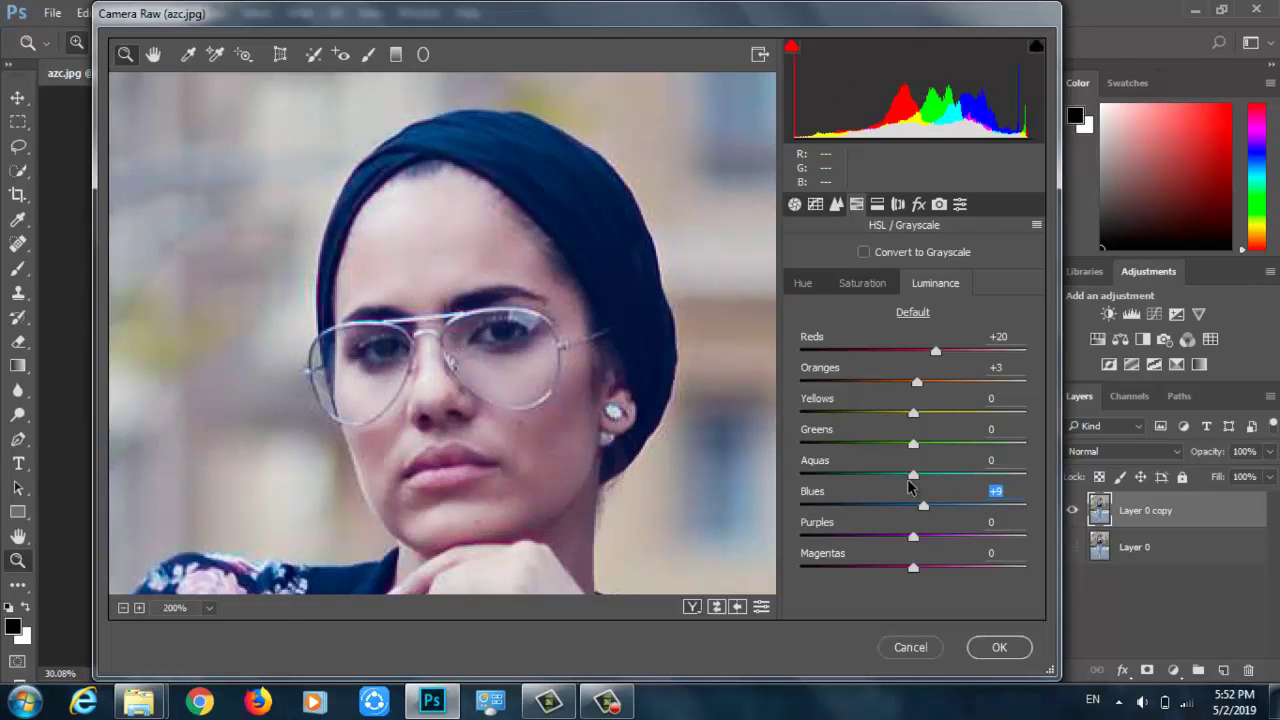
key("ctrl+0")
key("ctrl+plus")
key("ctrl+plus")
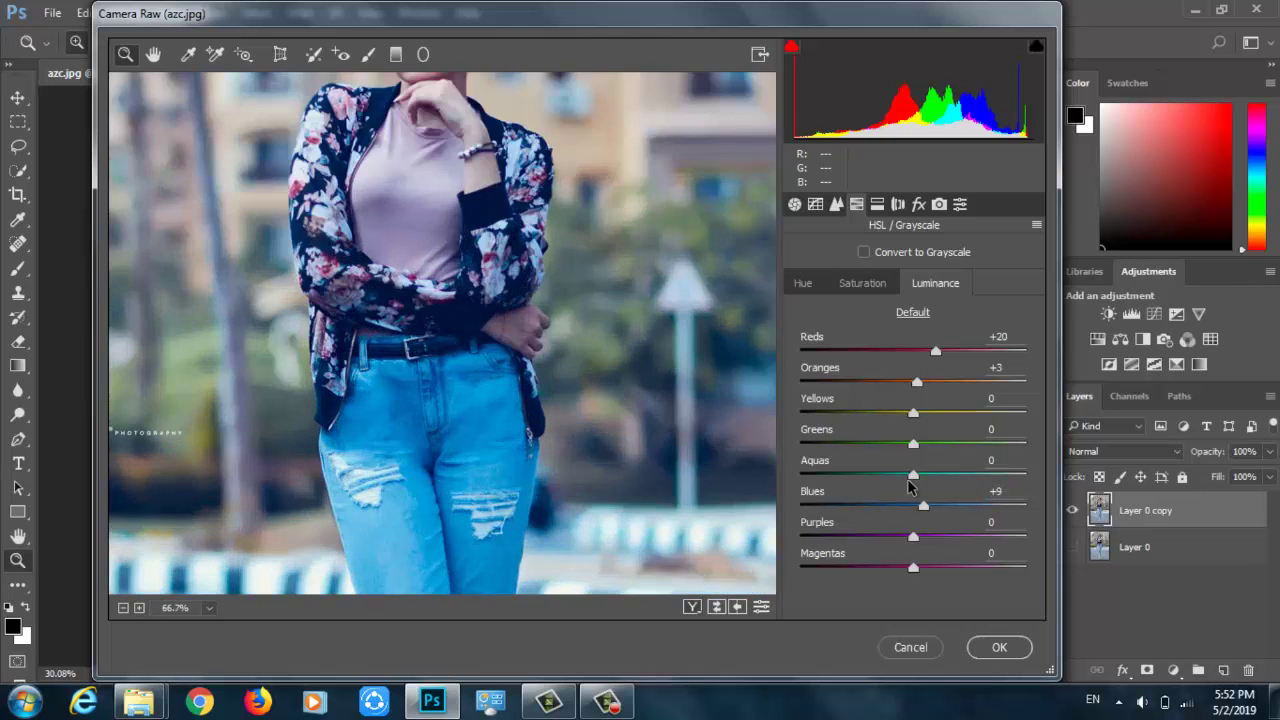
key("ctrl+minus")
key("ctrl+minus")
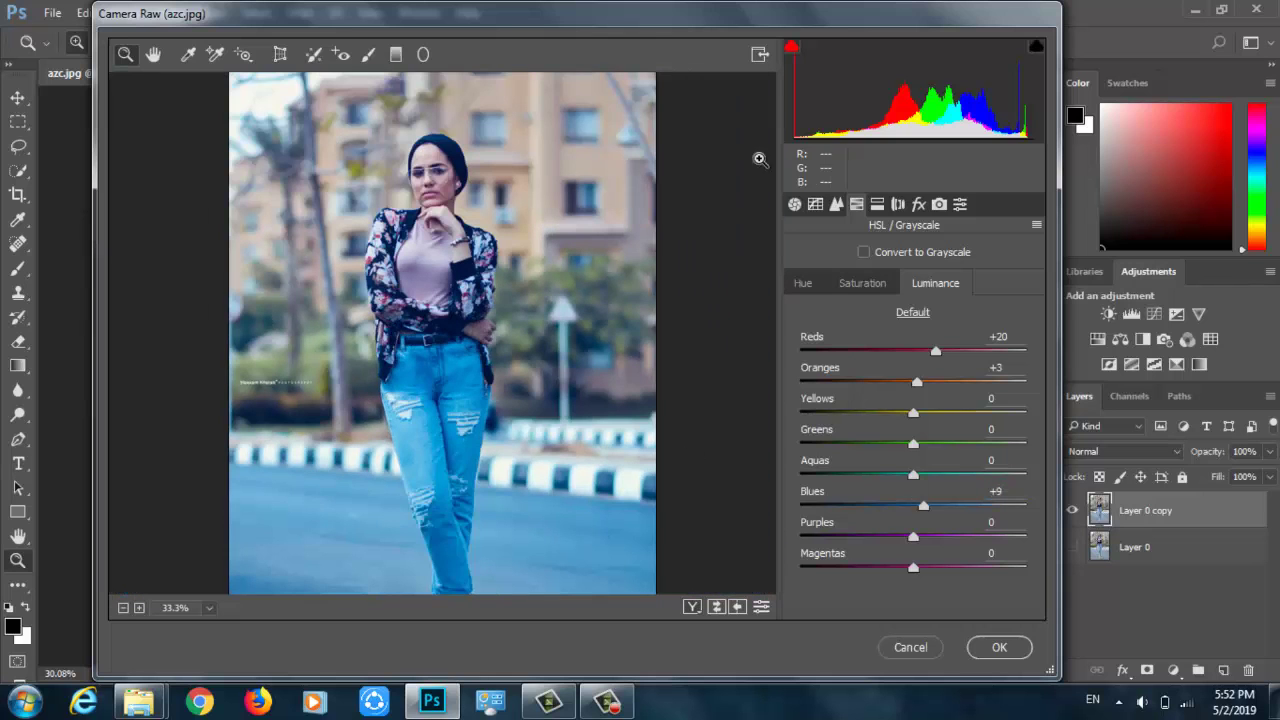
In the HSL hue settings, set Oranges to +18 and Reds to +24 to correct the skin tone.
left_click(862, 283)
left_click(804, 283)
left_click(470, 185)
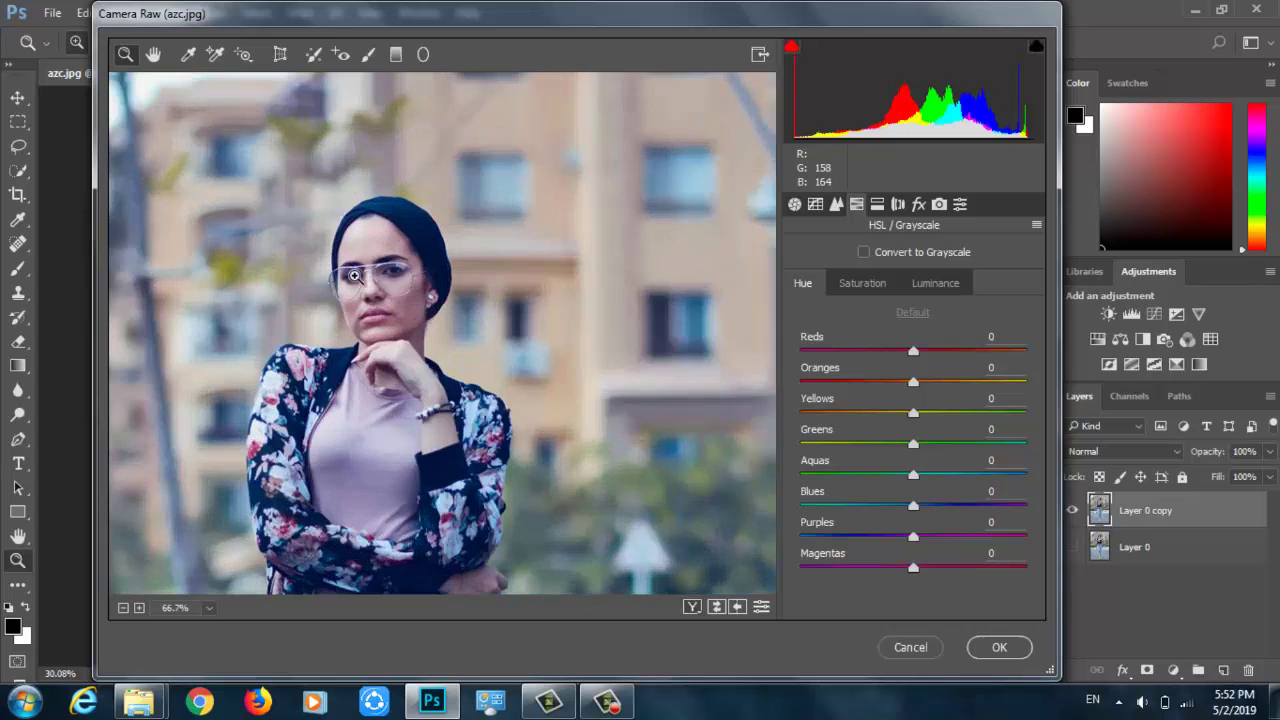
left_click(373, 302)
left_click(469, 284)
left_click(495, 398)
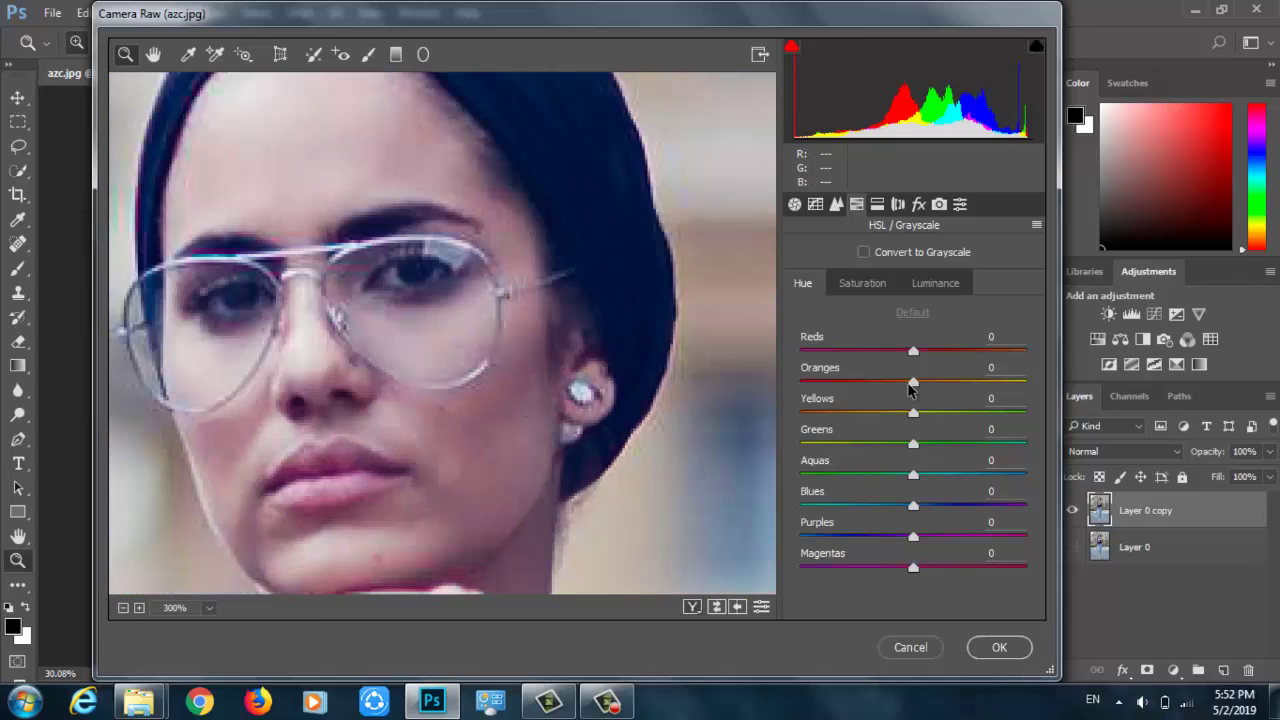
left_click_drag(928, 354, 940, 352)
left_click_drag(913, 382, 972, 351)
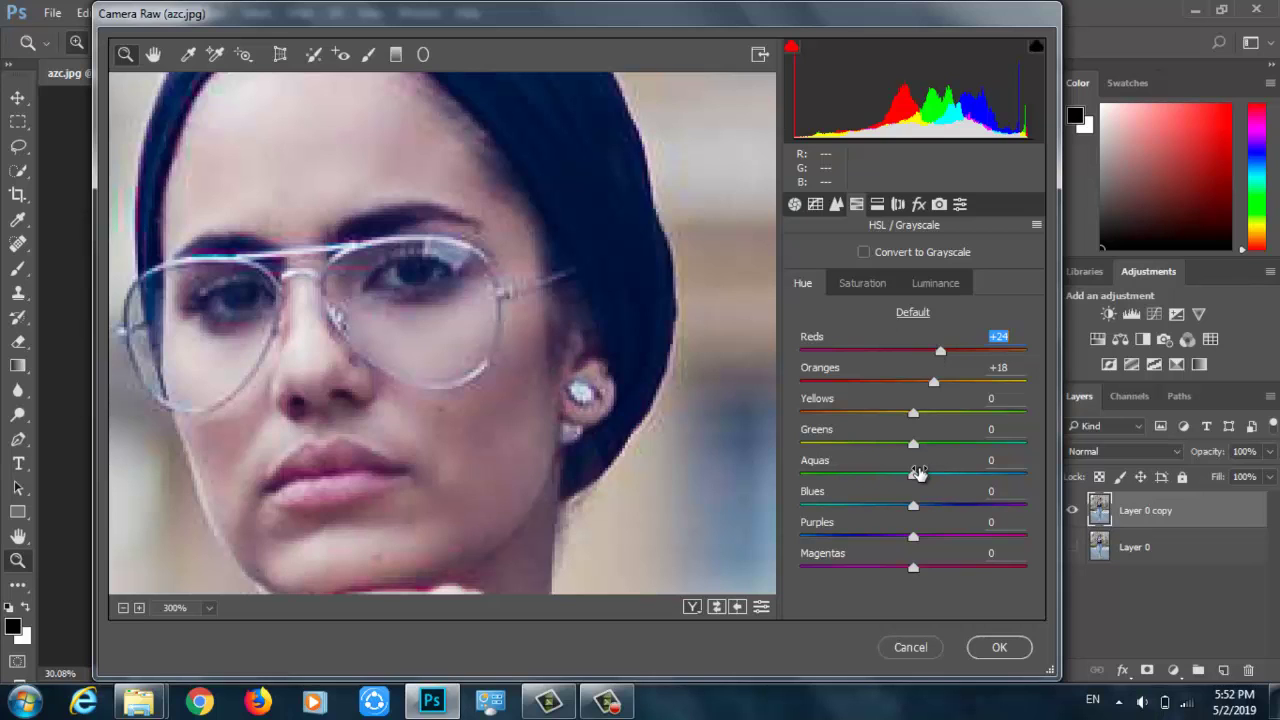
Set the Aquas hue to -7 and the Blues hue to +9, and apply the Camera Raw filter.
key("ctrl+minus")
key("ctrl+0")
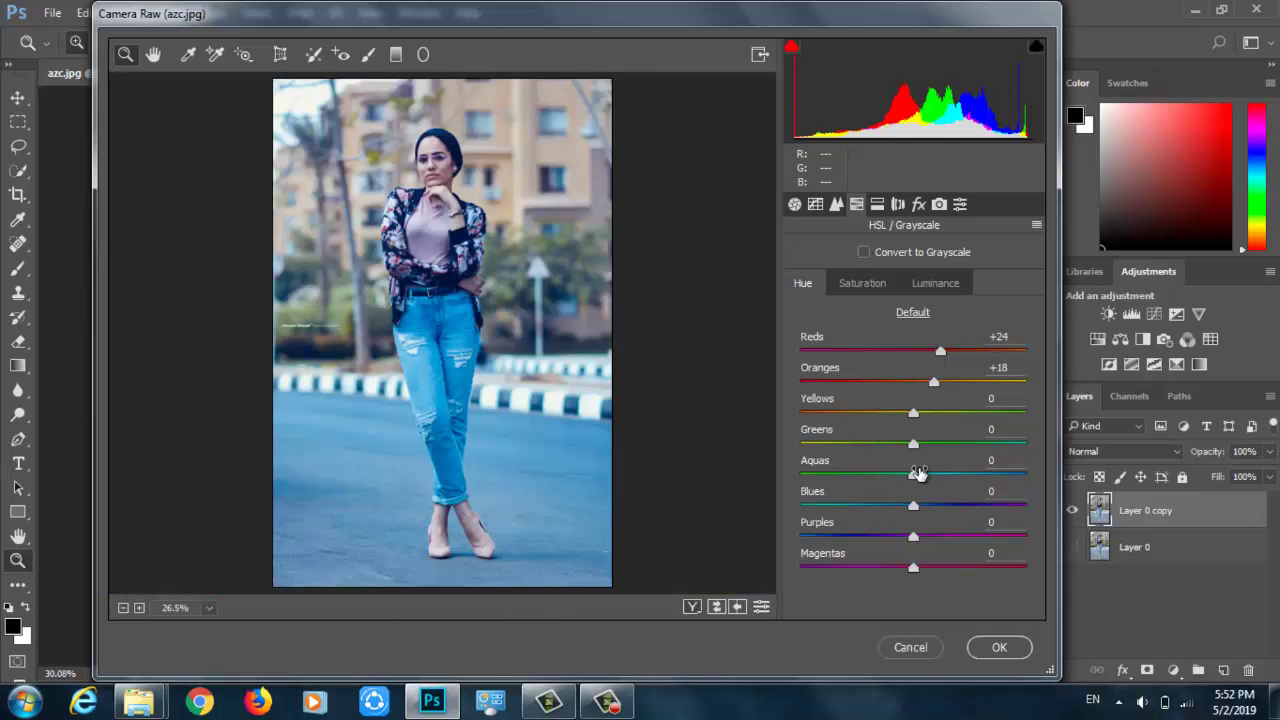
left_click(340, 125)
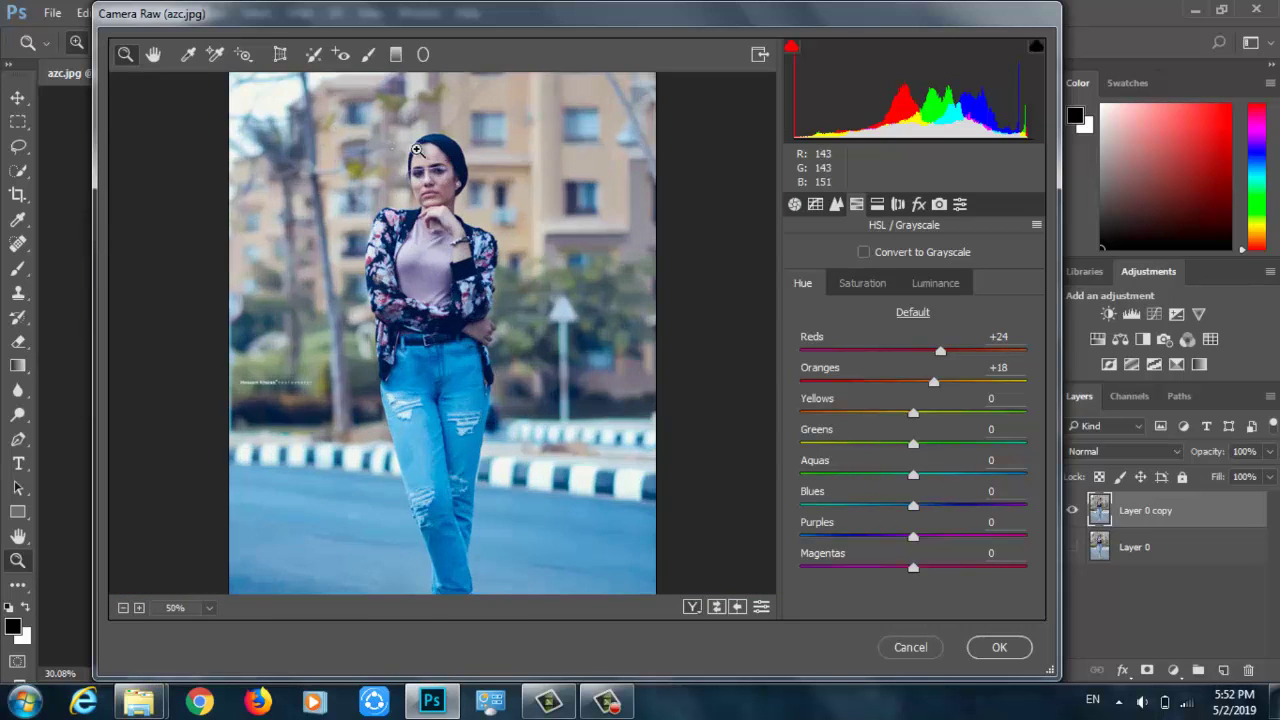
left_click(430, 155)
left_click(461, 200)
left_click(447, 237)
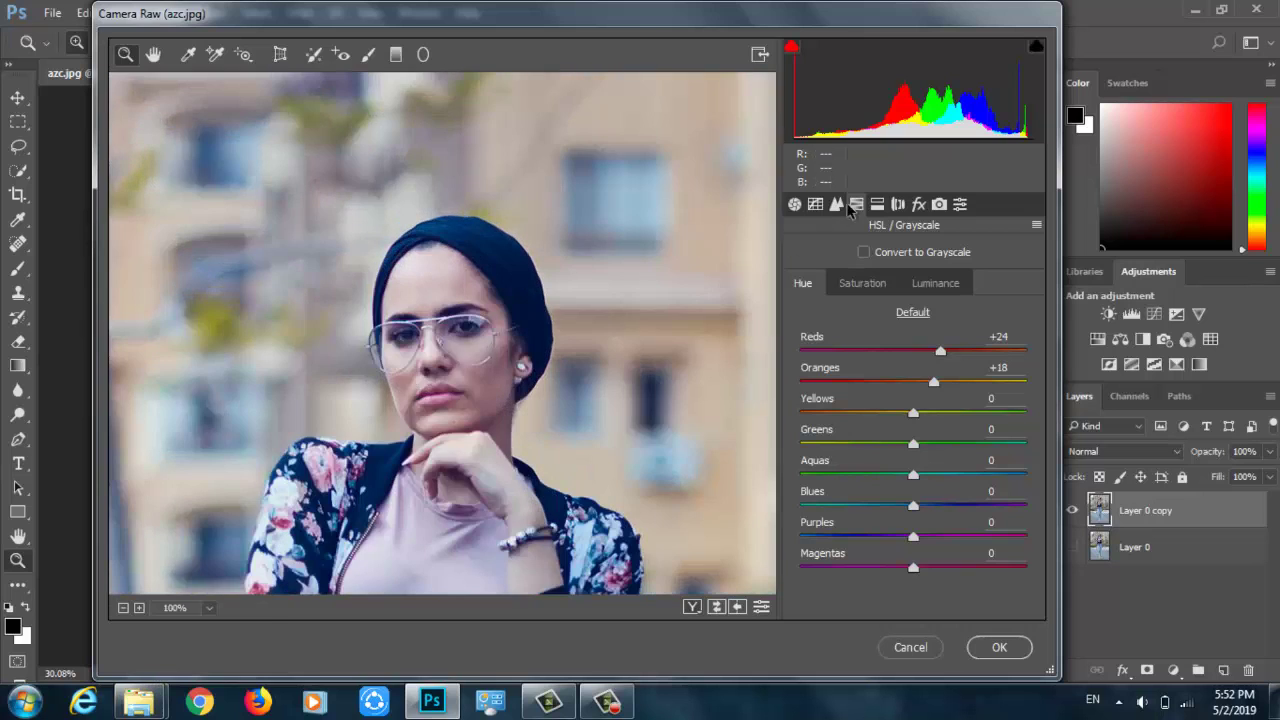
left_click(520, 377)
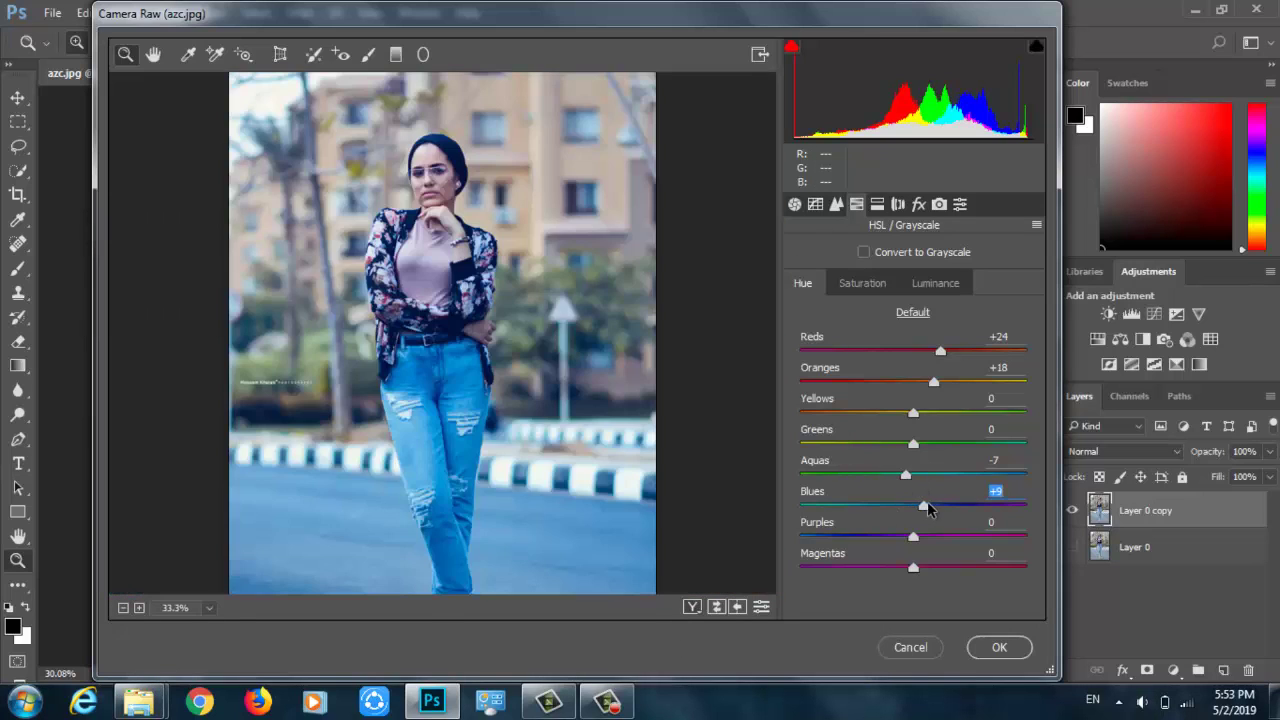
left_click_drag(923, 507, 927, 509)
left_click(1028, 647)
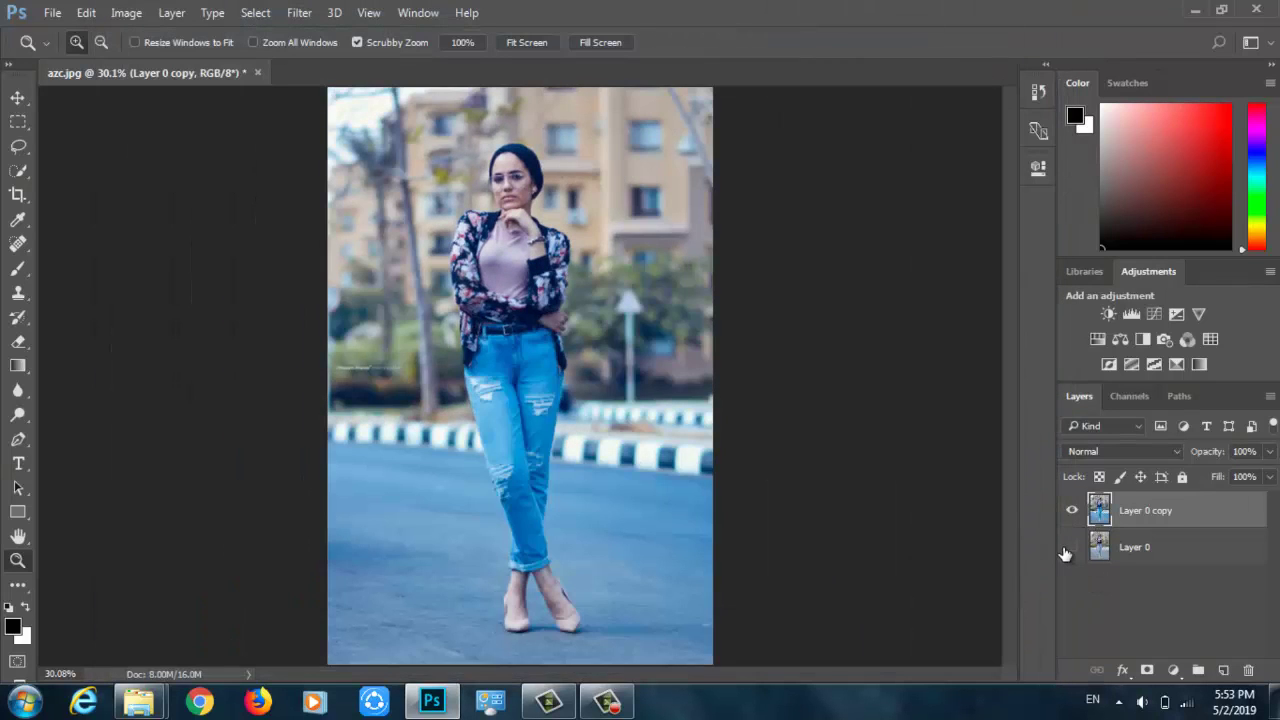
Show Layer 0 and toggle Layer 0 copy off and on to compare the original with the graded photo.
left_click(1072, 547)
left_click(1074, 514)
left_click(1074, 514)
left_click(1074, 514)
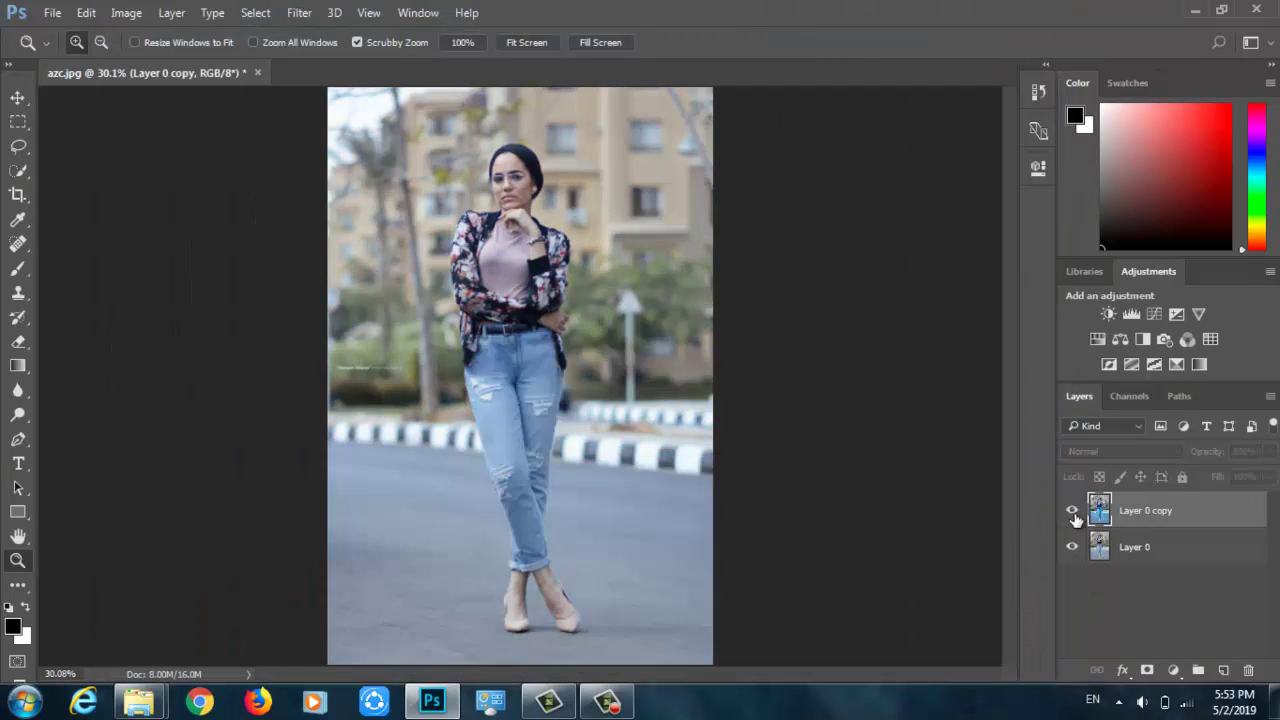
left_click(1074, 514)
left_click(1074, 514)
left_click(1074, 514)
Add a Brightness/Contrast adjustment layer with Brightness -9 and Contrast 11, and hide Layer 0.
left_click(548, 146)
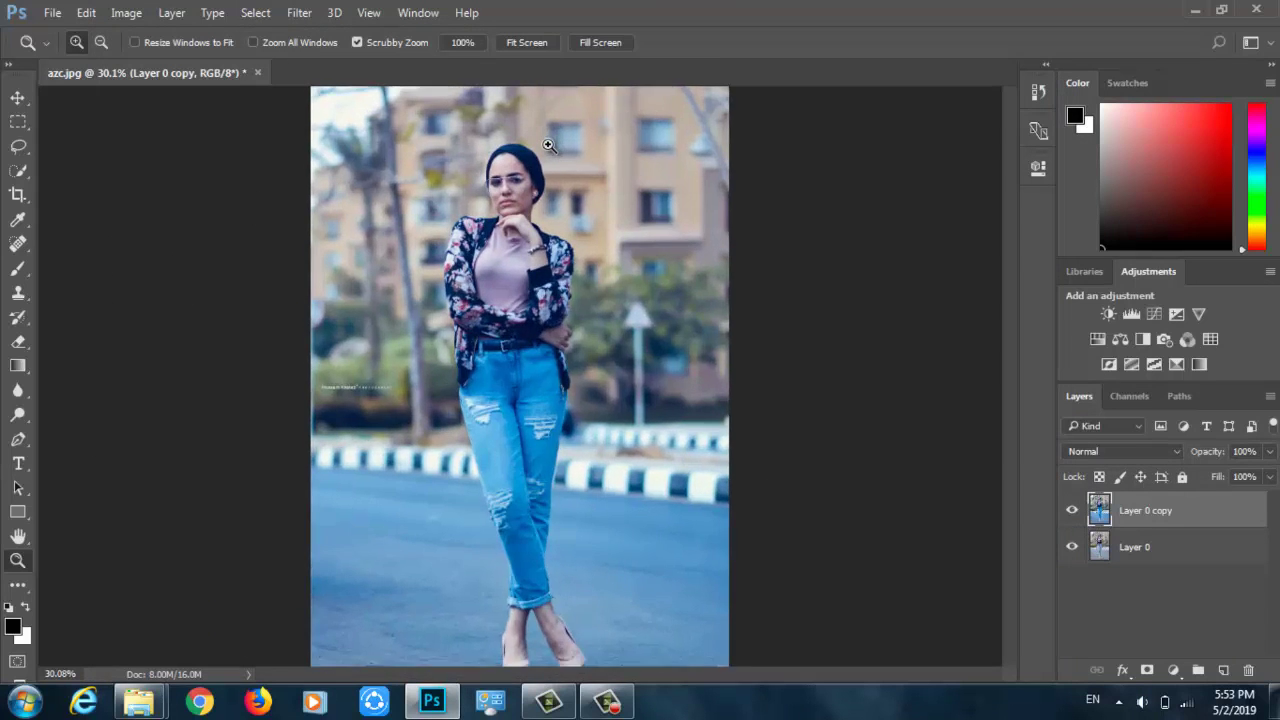
left_click(548, 146)
left_click(548, 146)
left_click(396, 240)
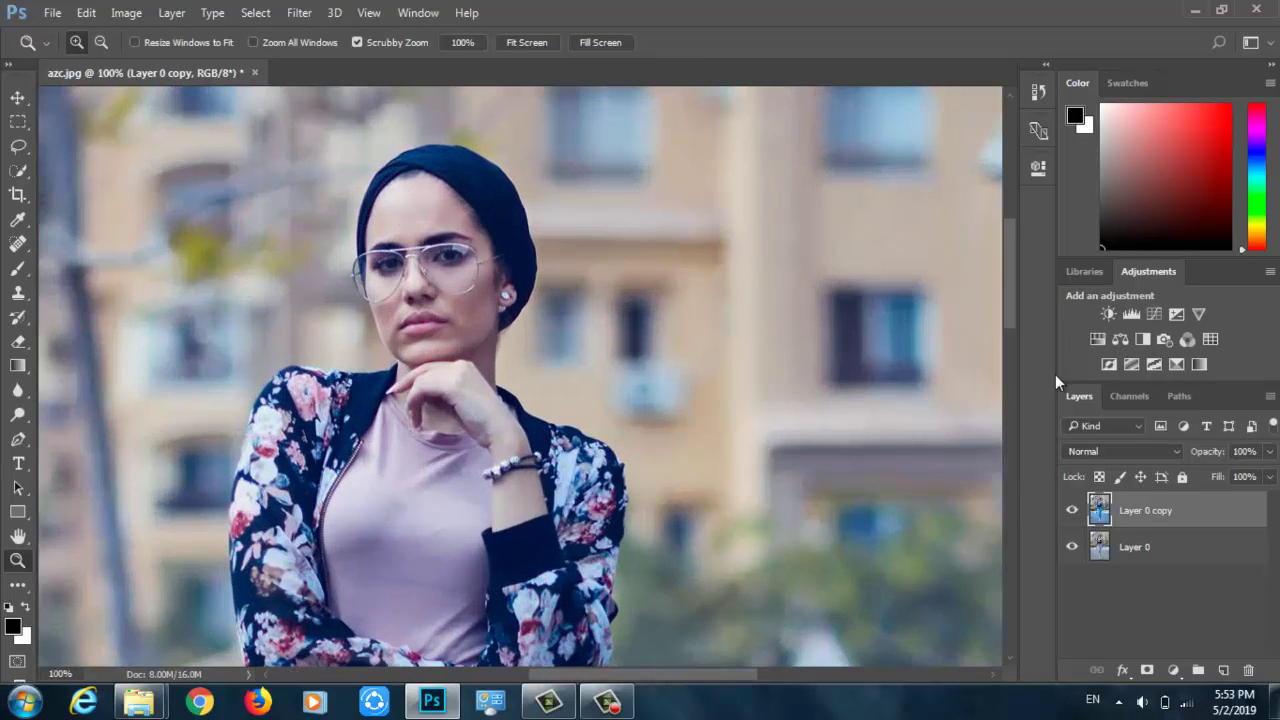
left_click(1108, 314)
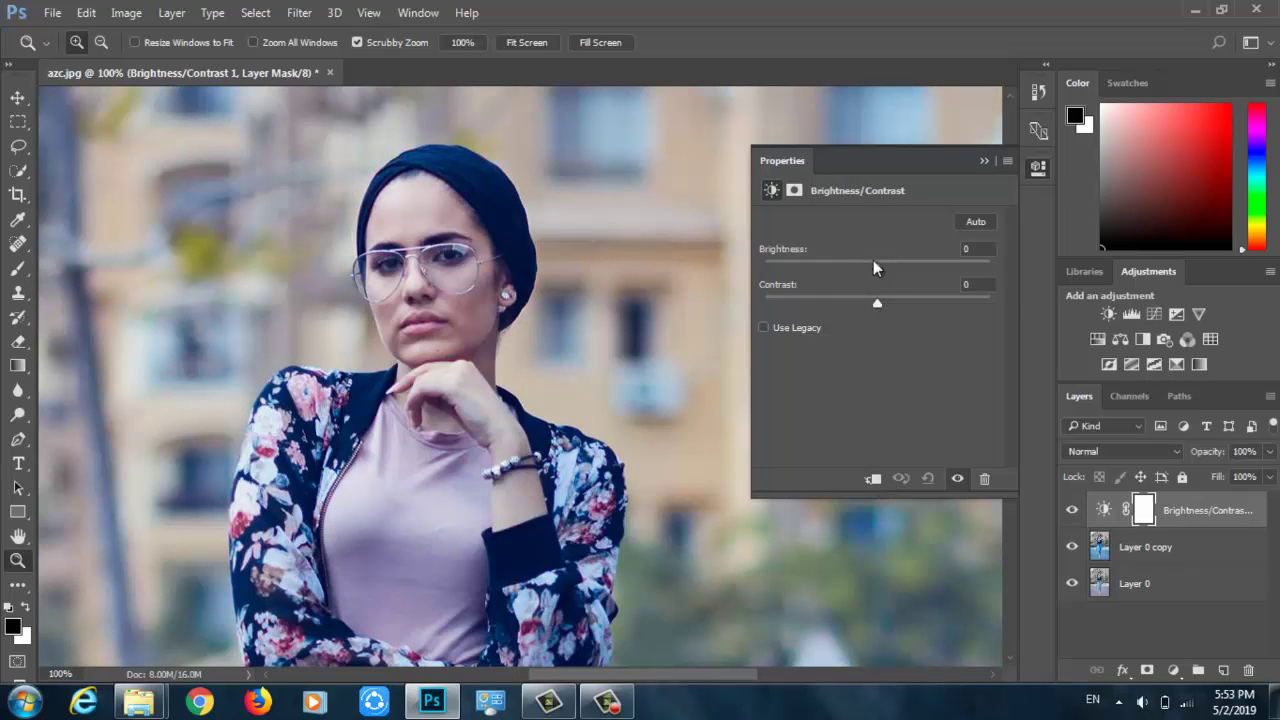
left_click(1072, 583)
left_click_drag(878, 270, 900, 317)
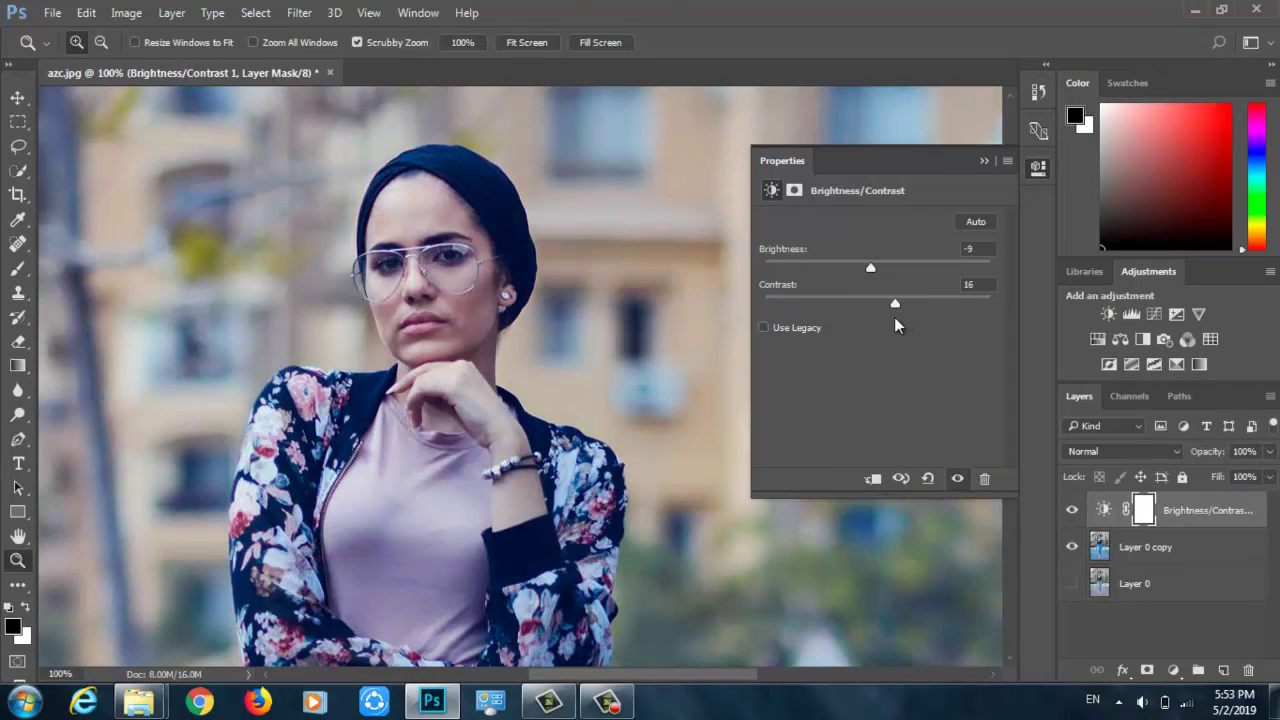
key("ctrl+minus")
key("ctrl+minus")
key("ctrl+minus")
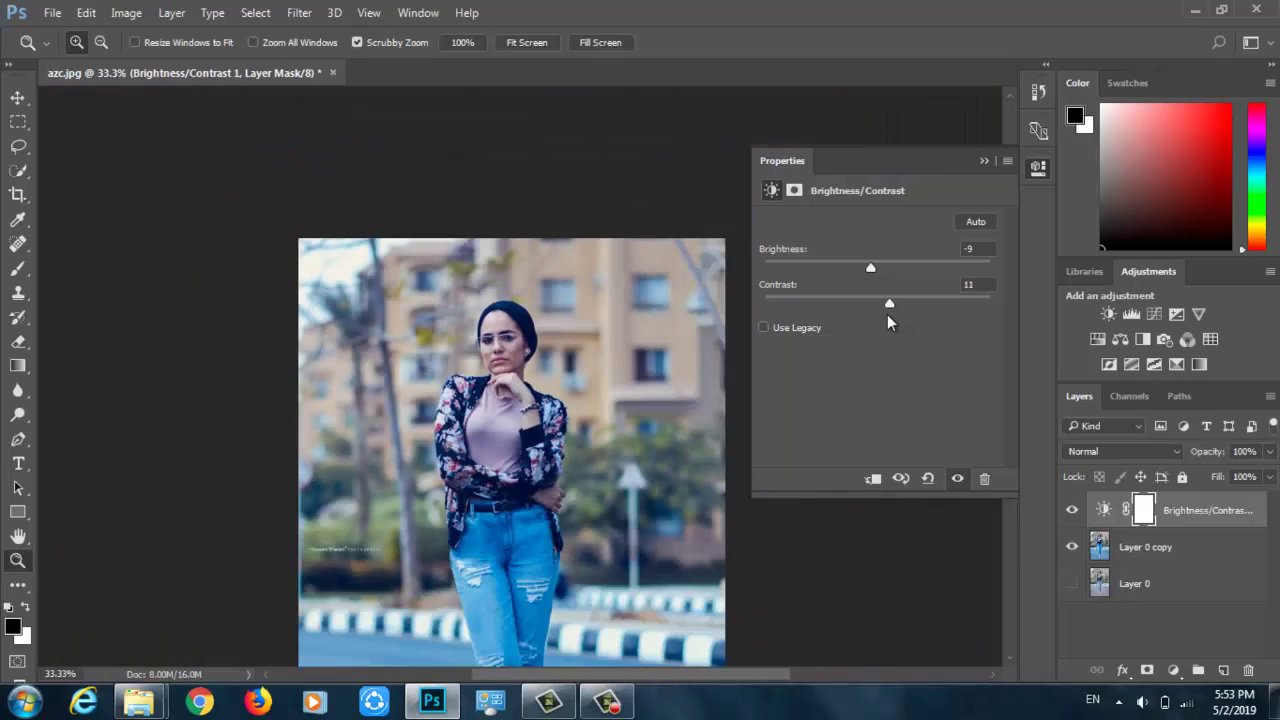
Toggle the Brightness/Contrast layer's visibility to compare the photo with and without the adjustment.
left_click(1078, 512)
left_click(1080, 513)
left_click(1080, 513)
left_click(1080, 513)
key("ctrl+minus")
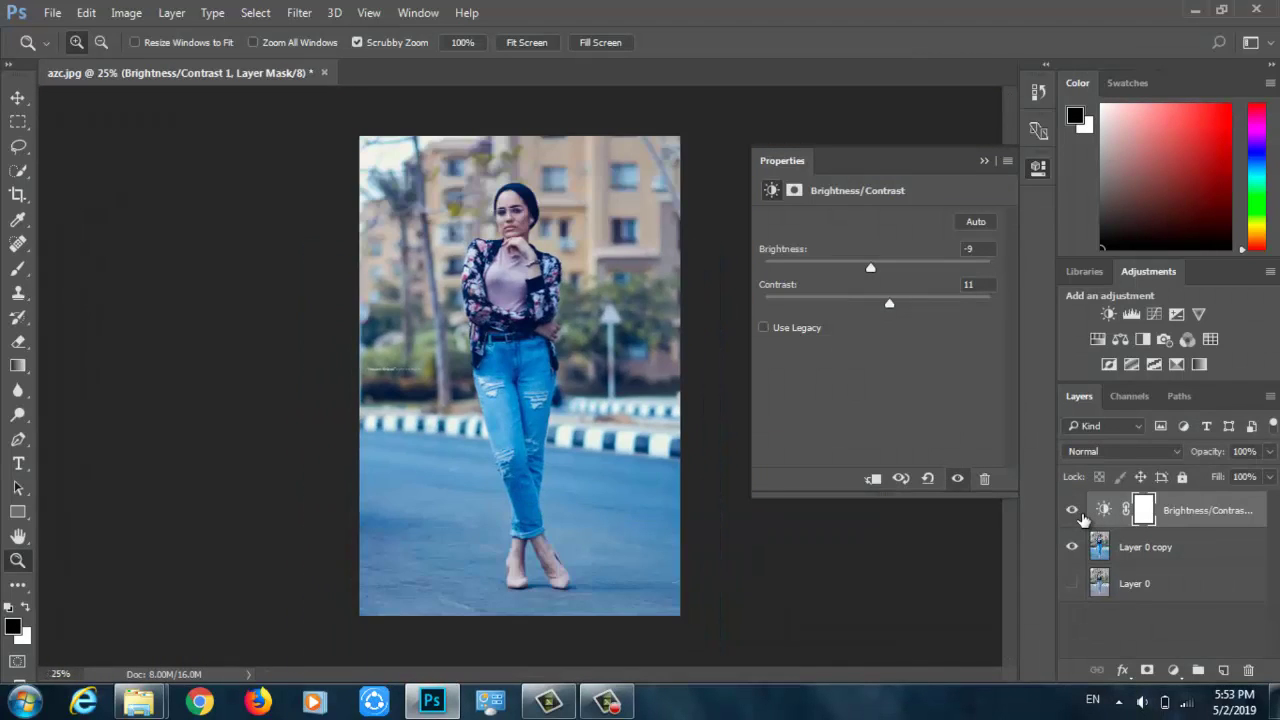
Show Layer 0 and compare it with the graded result by switching the layers above off and on.
left_click(1072, 547)
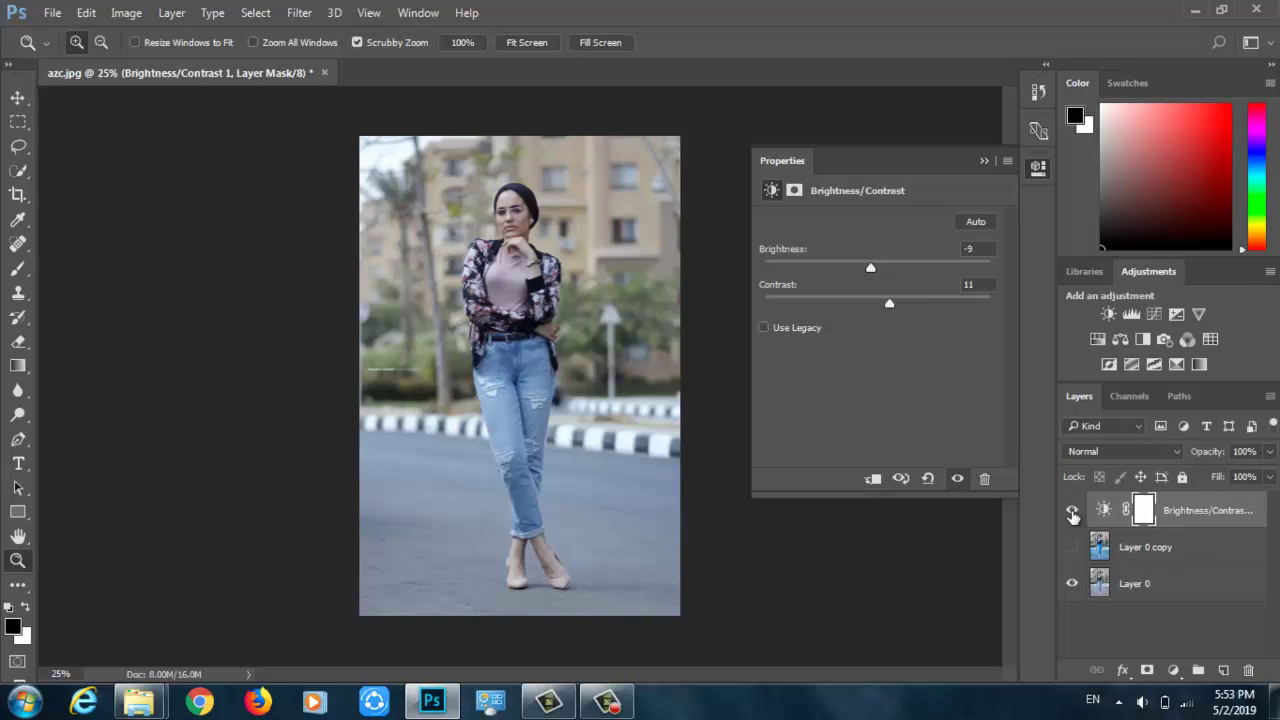
left_click(1072, 511)
left_click(1072, 511)
left_click(1072, 543)
key("ctrl+1")
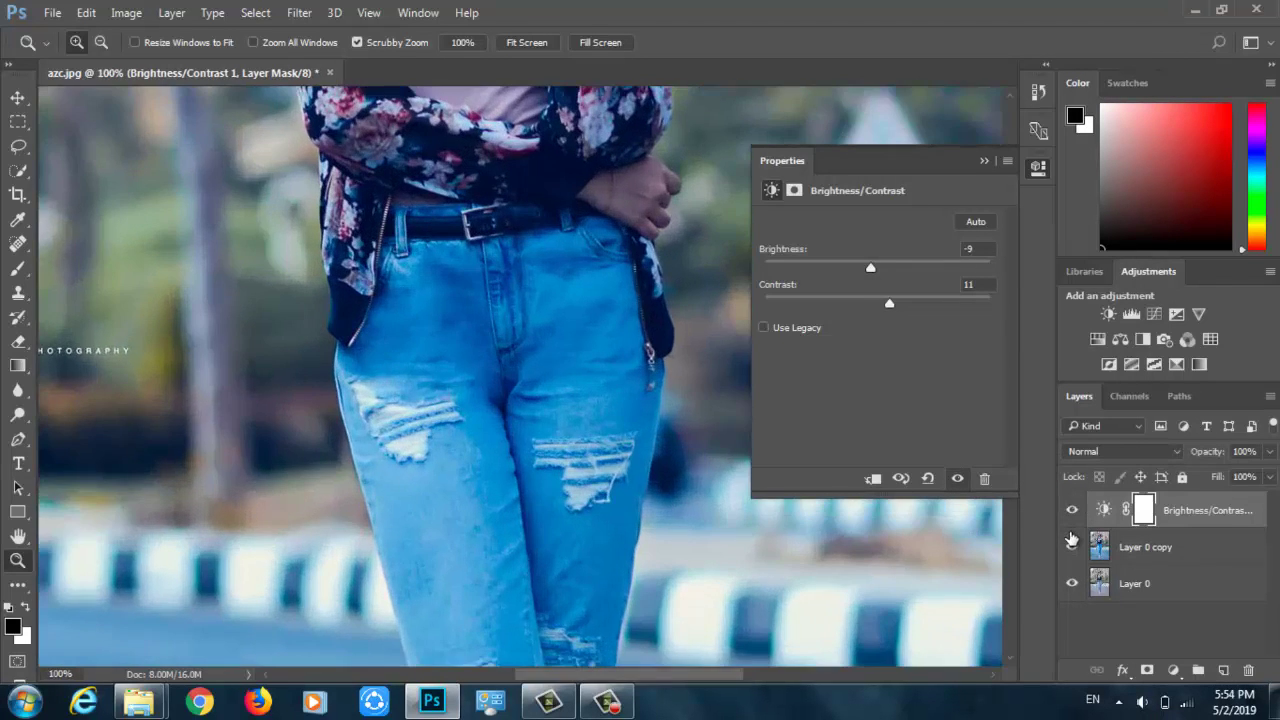
Lower the Brightness/Contrast layer's contrast and compare the photo with the adjustment off and on.
scroll(542, 171, "up", 3)
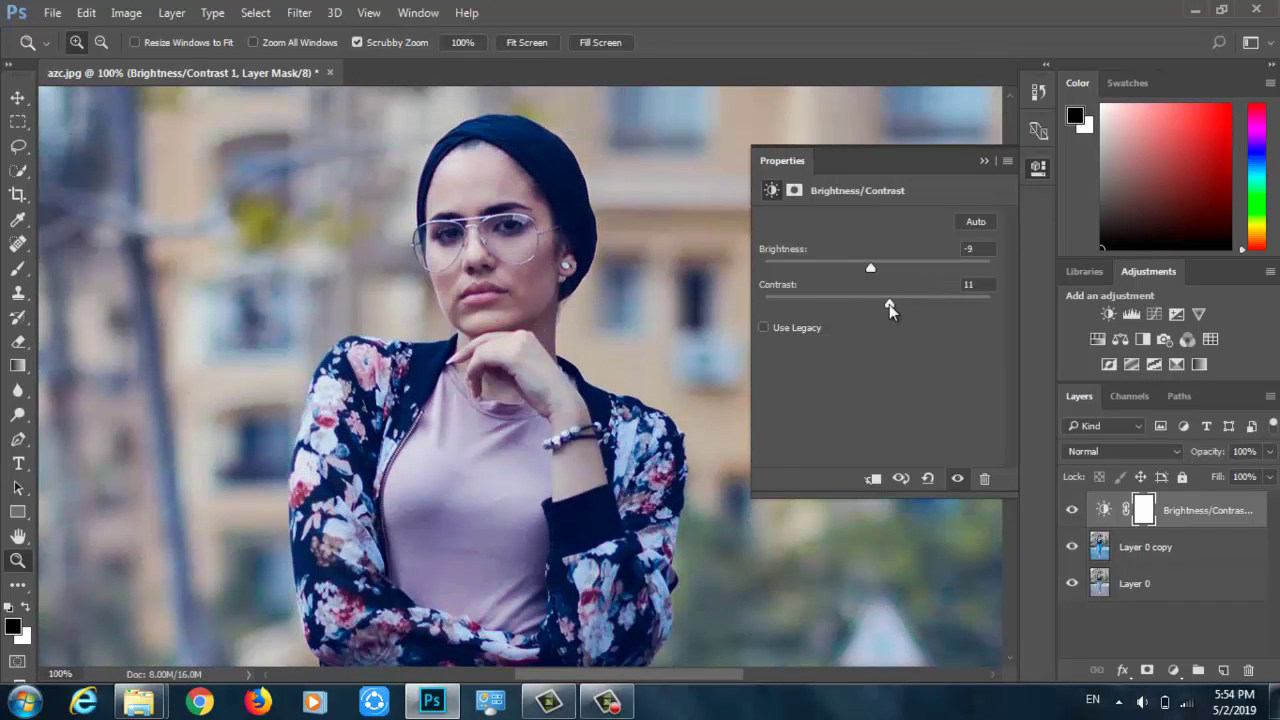
left_click_drag(887, 303, 870, 303)
left_click(1072, 510)
left_click(1072, 510)
left_click(986, 160)
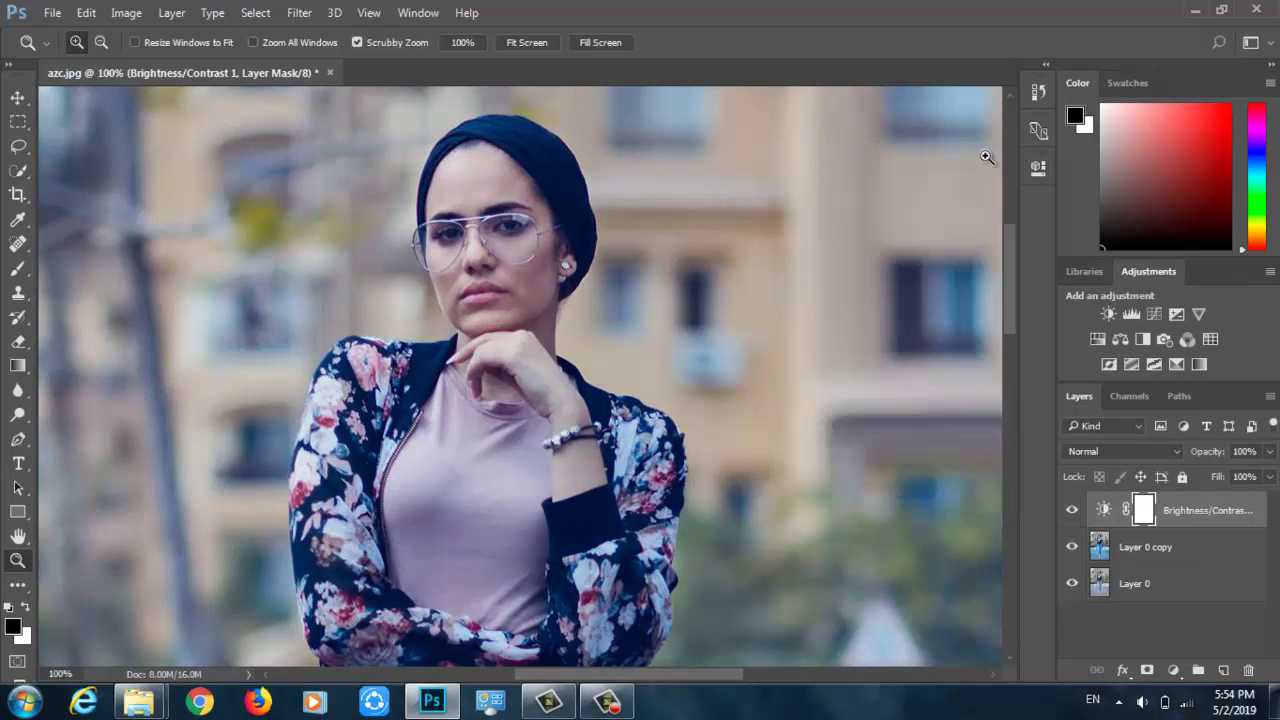
Add a Hue/Saturation adjustment layer with Saturation +26 and slightly reduced Lightness, and compare it off and on.
left_click(1098, 341)
left_click(892, 323)
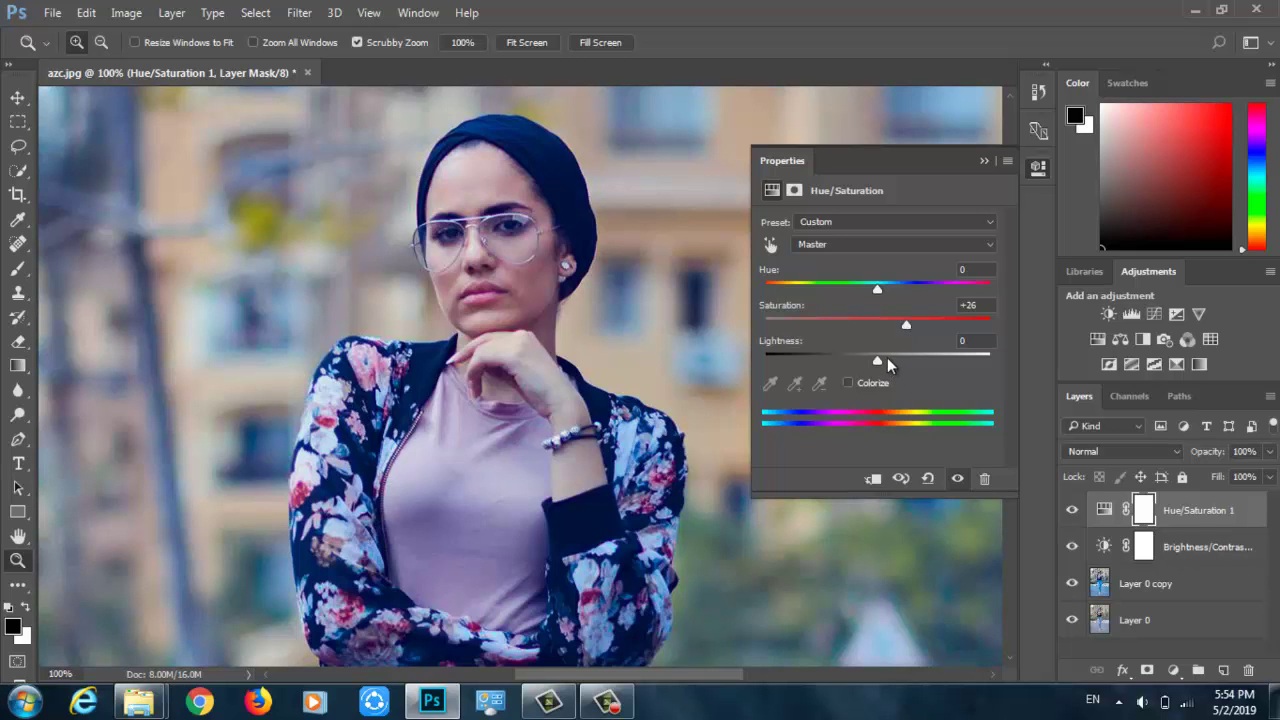
left_click_drag(877, 360, 871, 360)
left_click(984, 160)
left_click(1072, 510)
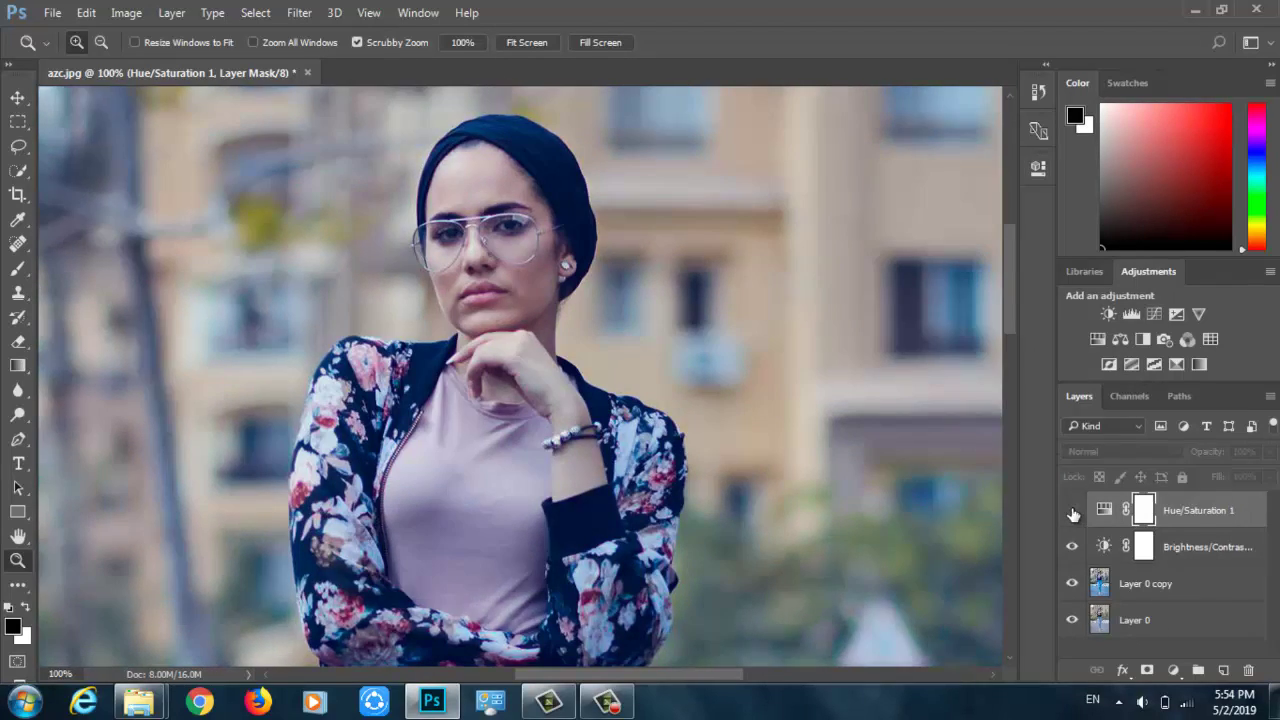
left_click(1072, 510)
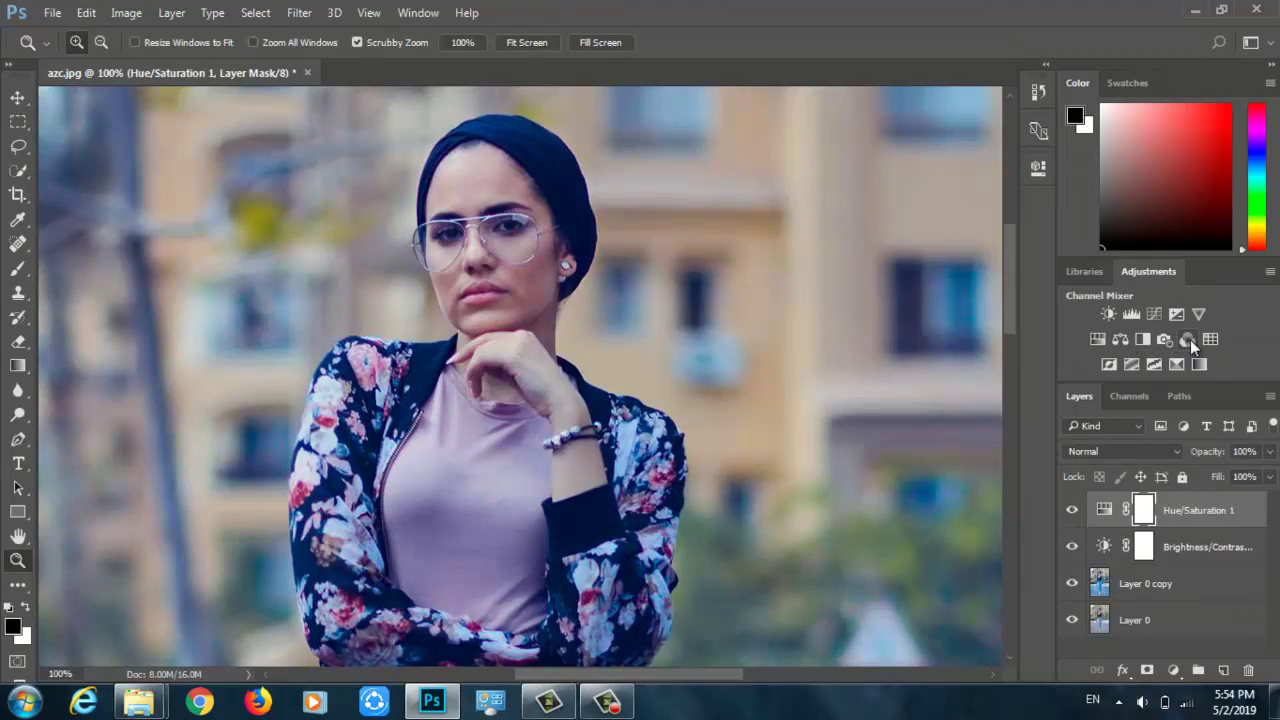
Add a Vibrance adjustment layer with Vibrance -22 and Saturation +33, and set its opacity to 45%.
left_click(1173, 670)
left_click(1150, 416)
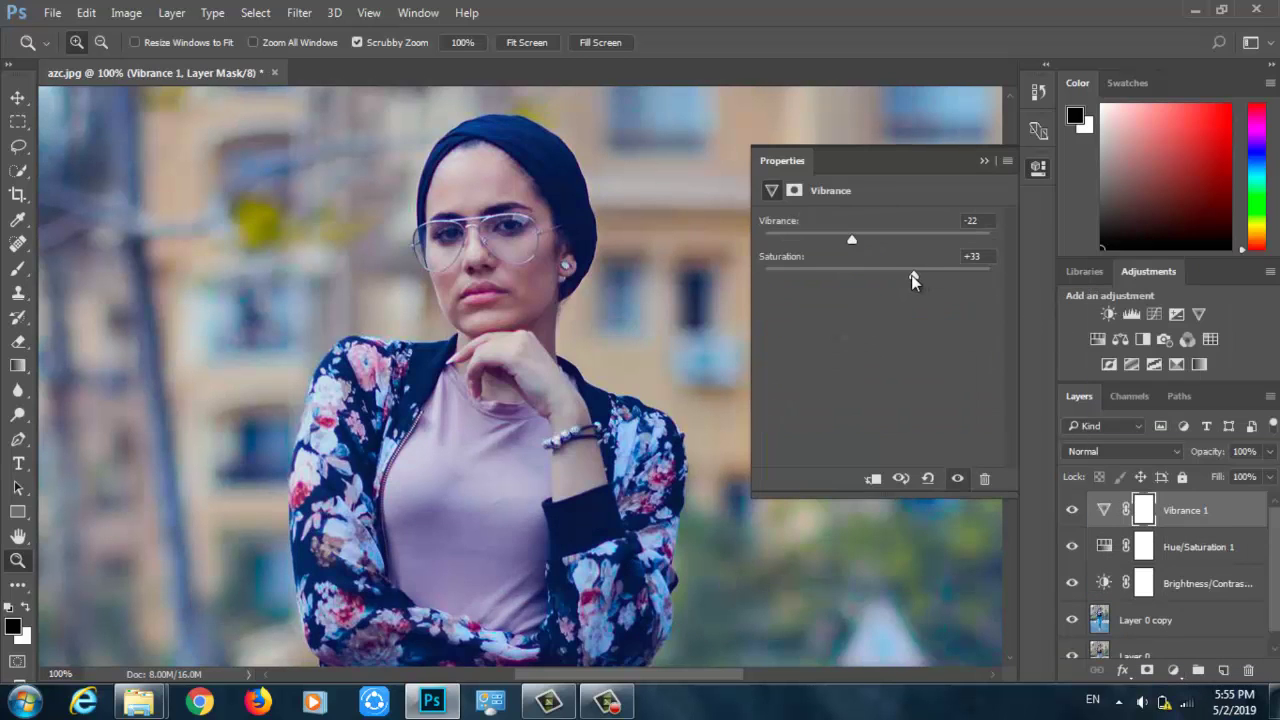
left_click(985, 161)
scroll(600, 277, "up", 2)
key("4")
key("5")
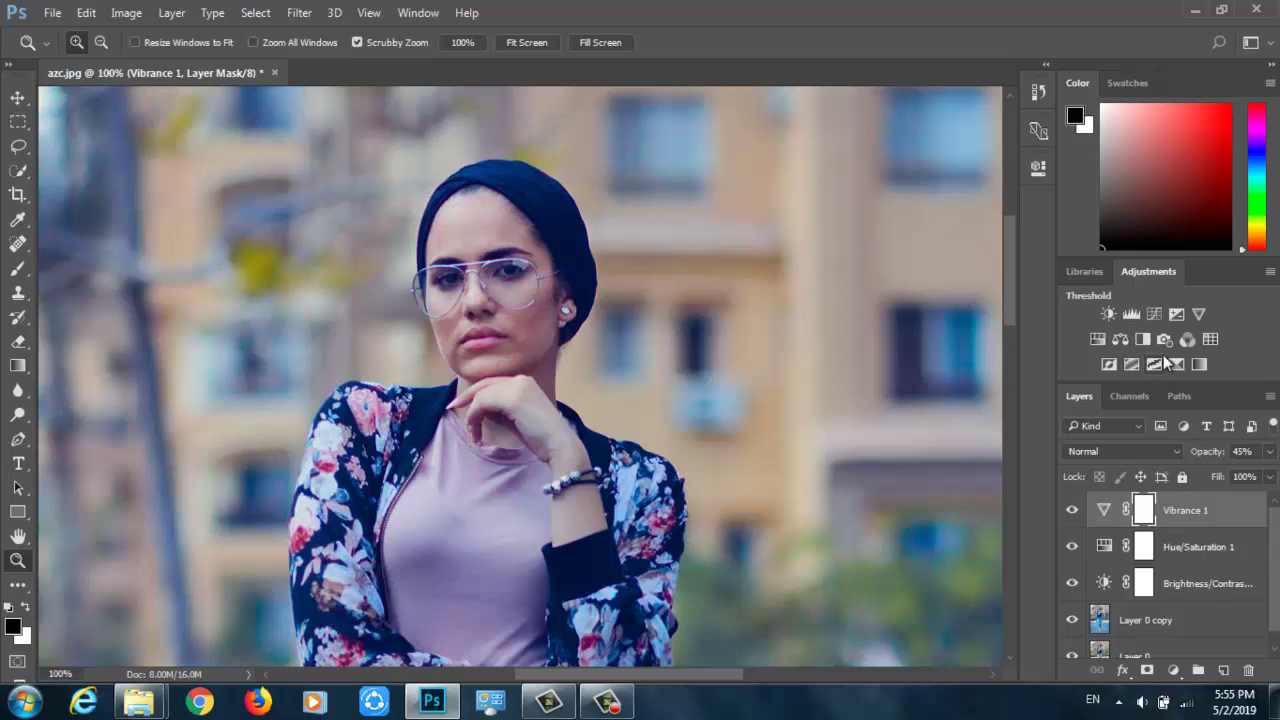
Add a Curves adjustment layer, raise the RGB curve's midtones slightly, and compare the effect off and on.
left_click(1154, 314)
left_click_drag(872, 372, 898, 345)
left_click(957, 478)
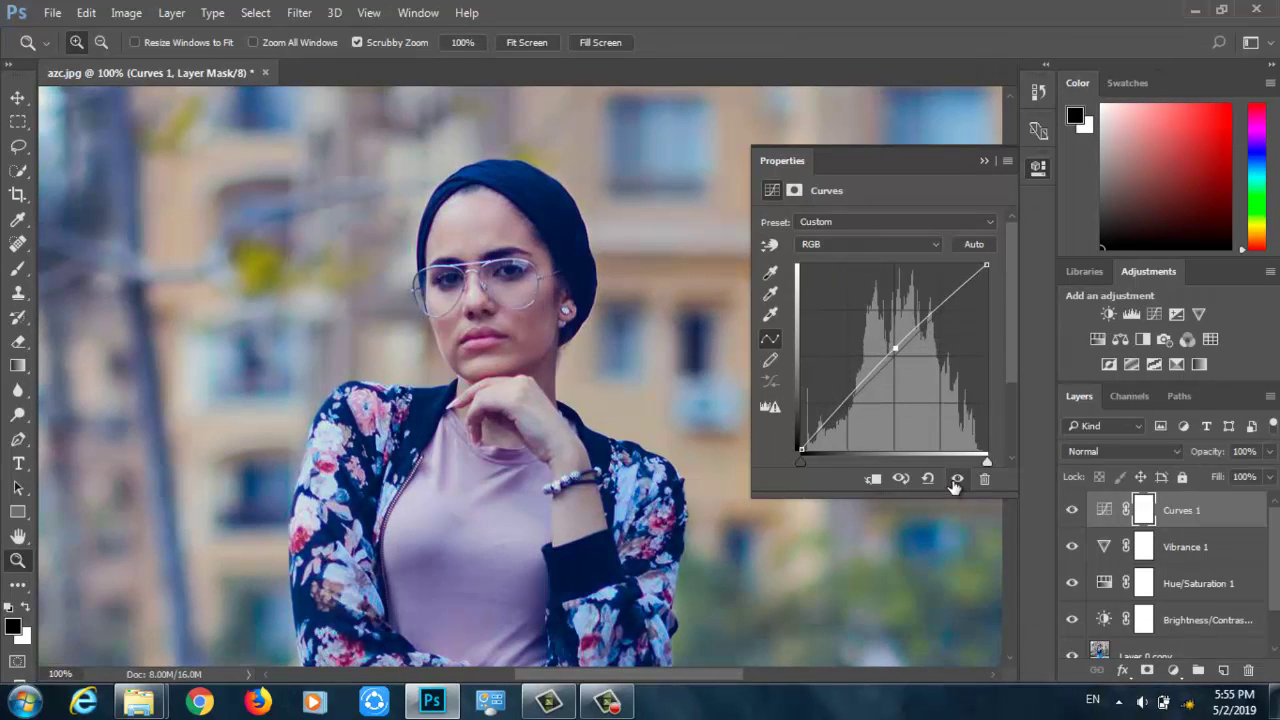
left_click(957, 478)
left_click(984, 161)
left_click(984, 162)
Set the Curves layer's opacity to 40% and view the whole photo.
left_click(1240, 451)
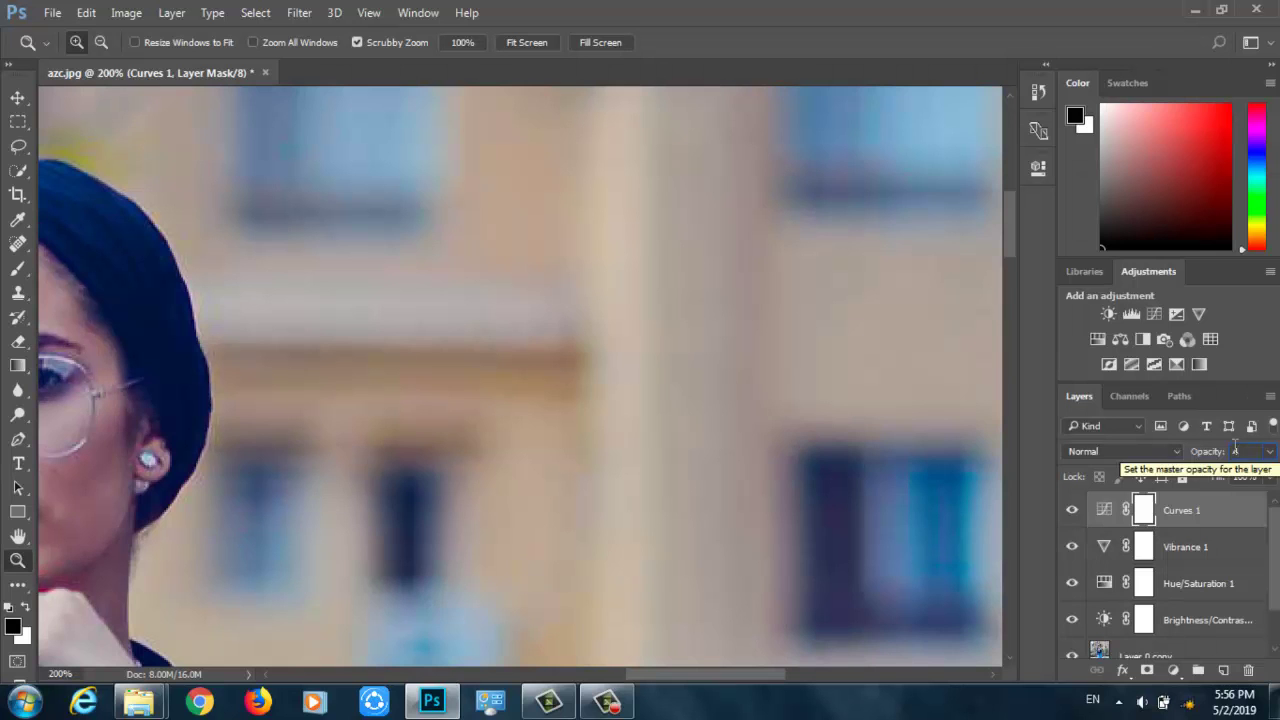
key("BackSpace")
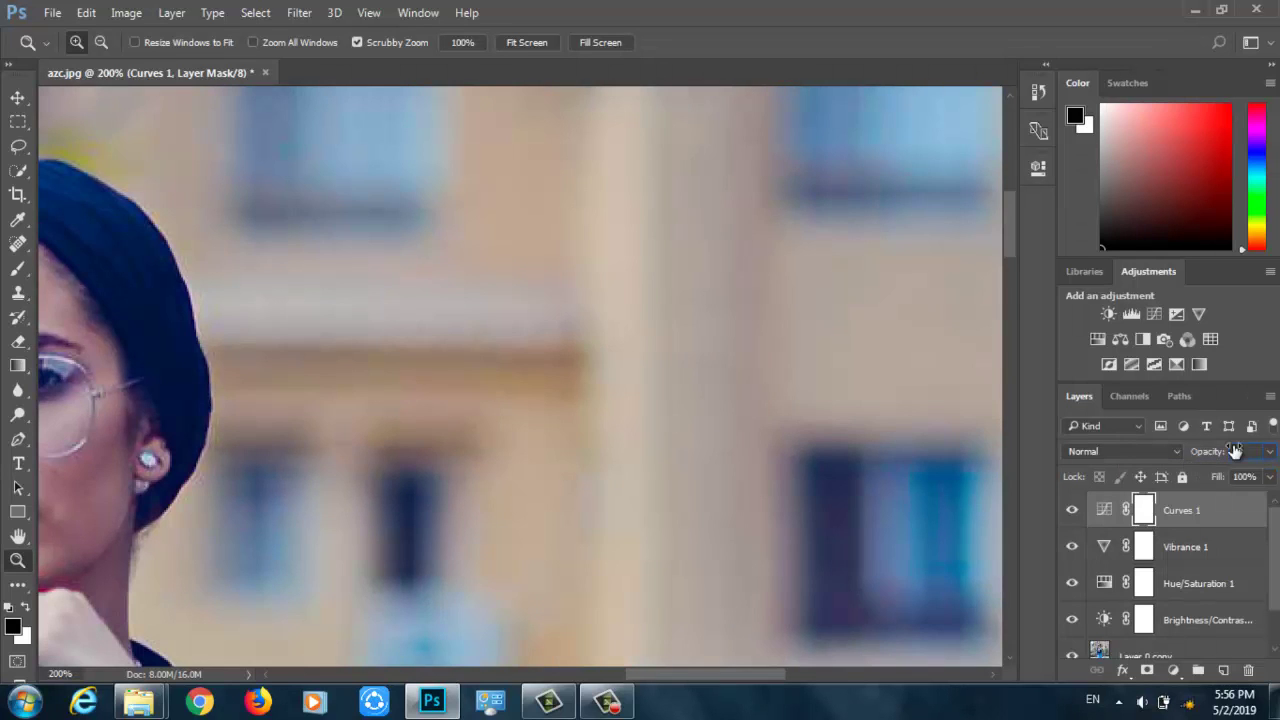
type("40")
key("ctrl+minus")
key("ctrl+minus")
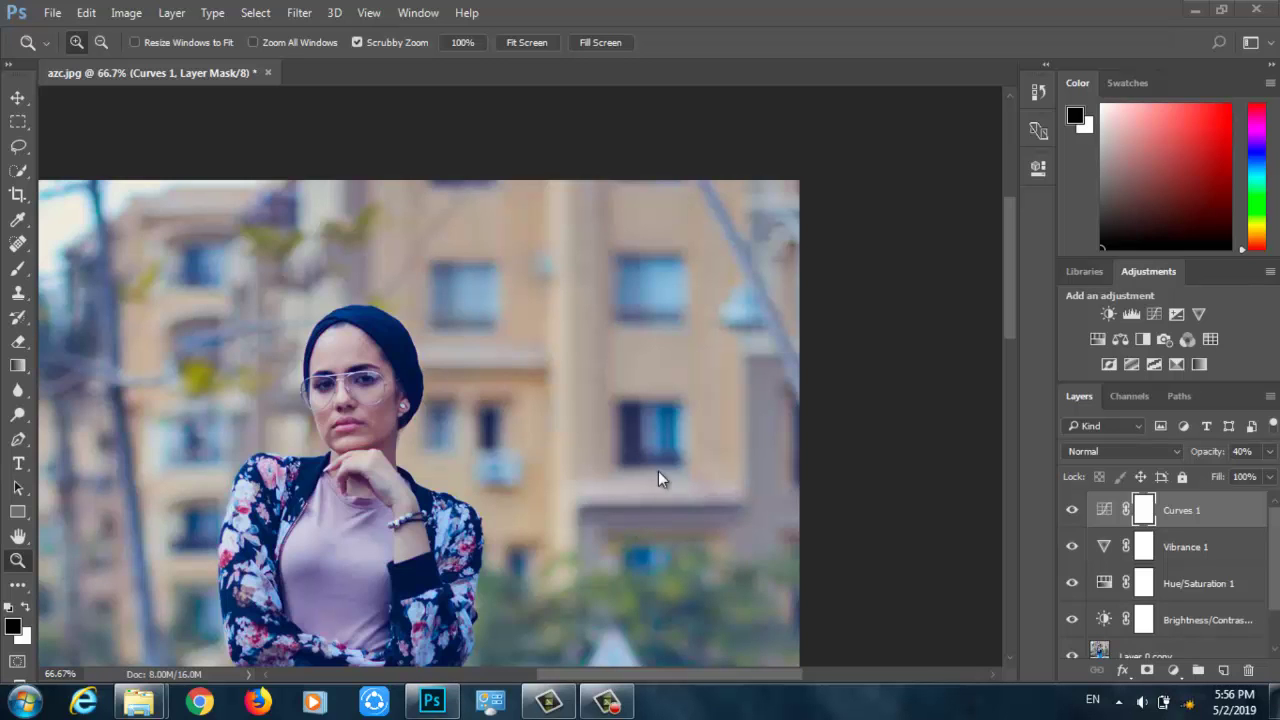
key("ctrl+minus")
key("ctrl+minus")
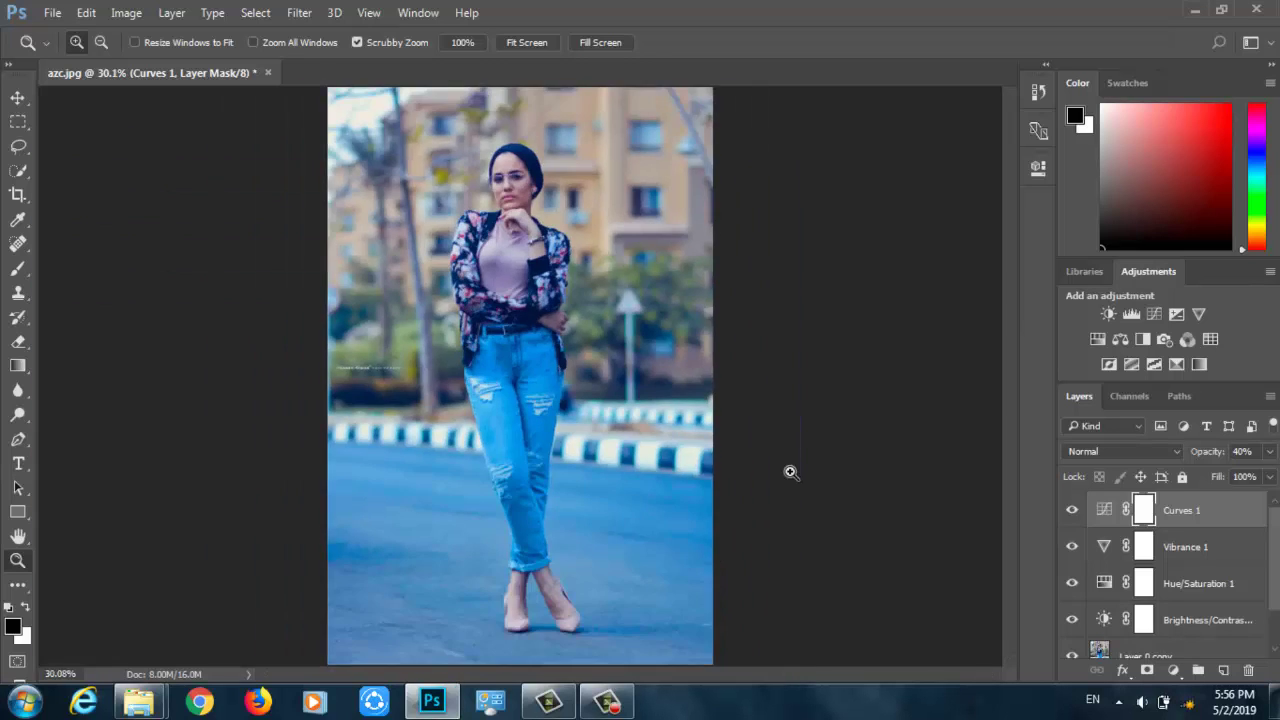
Examine the graded photo as a whole and close up on the woman's face and upper body.
key("ctrl+plus")
key("ctrl+minus")
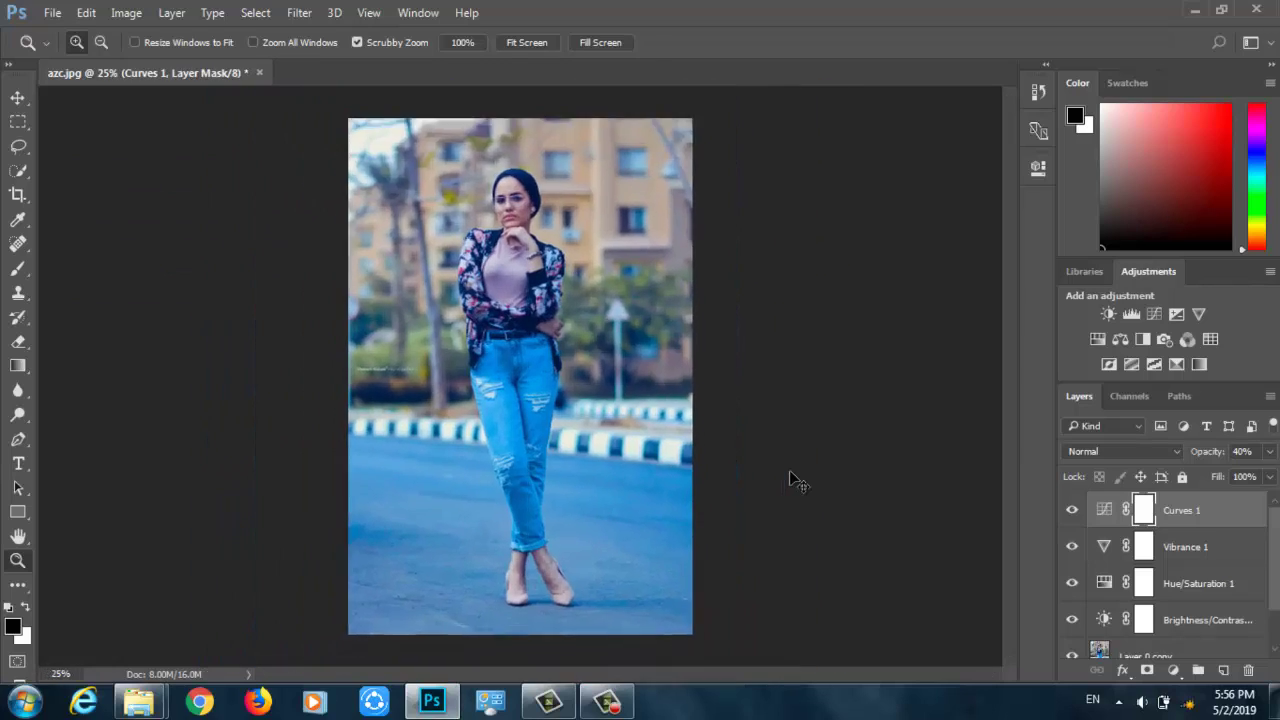
key("ctrl+plus")
key("ctrl+plus")
key("ctrl+minus")
key("ctrl+minus")
key("ctrl+minus")
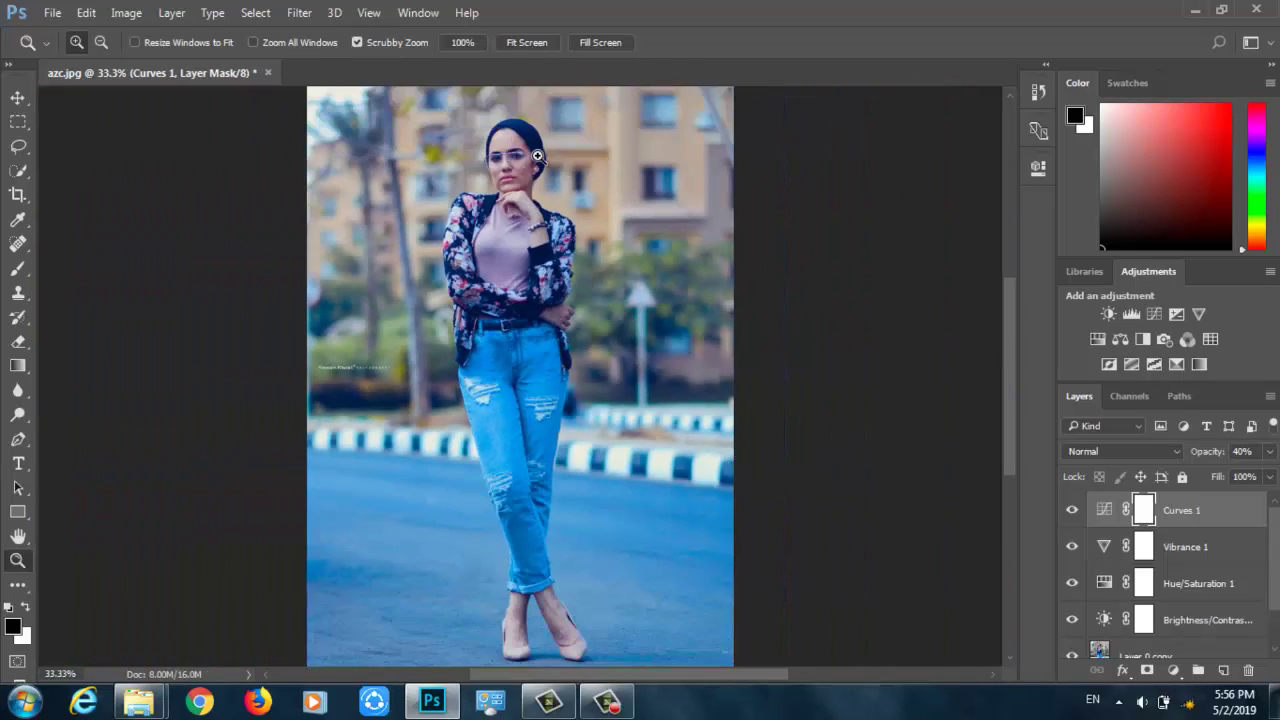
left_click_drag(537, 156, 535, 211)
key("ctrl+minus")
key("ctrl+minus")
key("ctrl+minus")
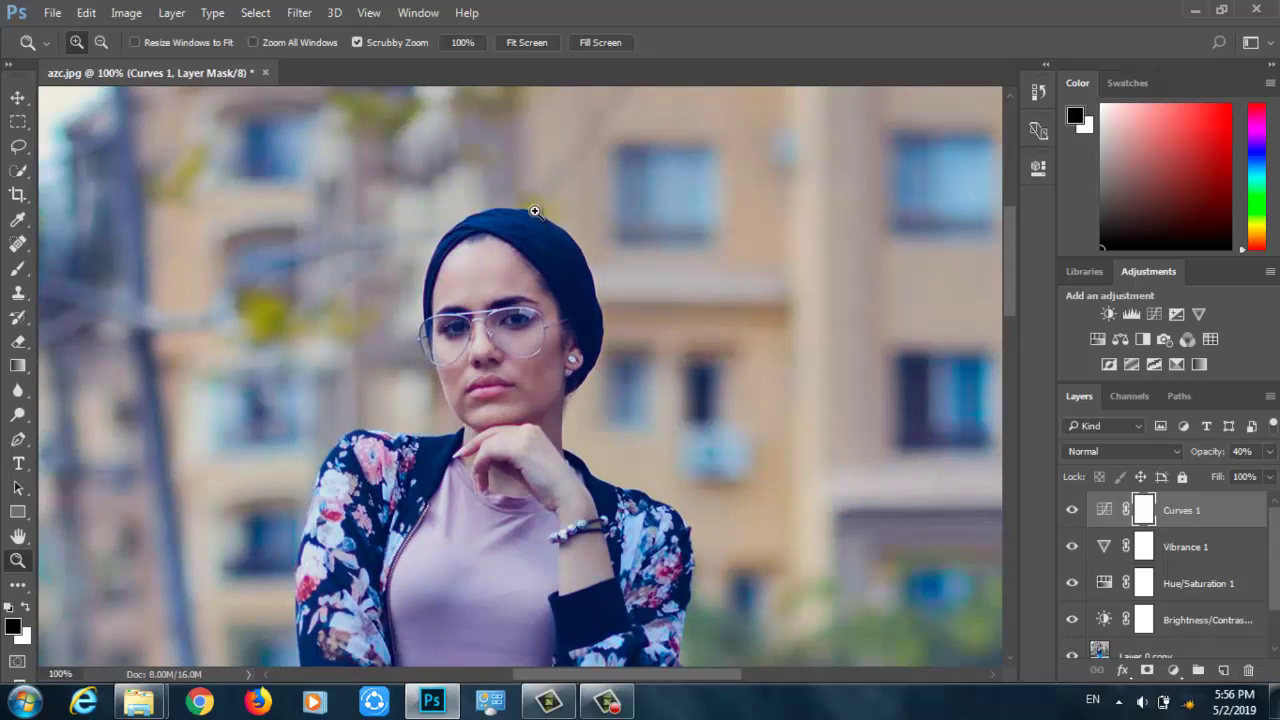
key("ctrl+minus")
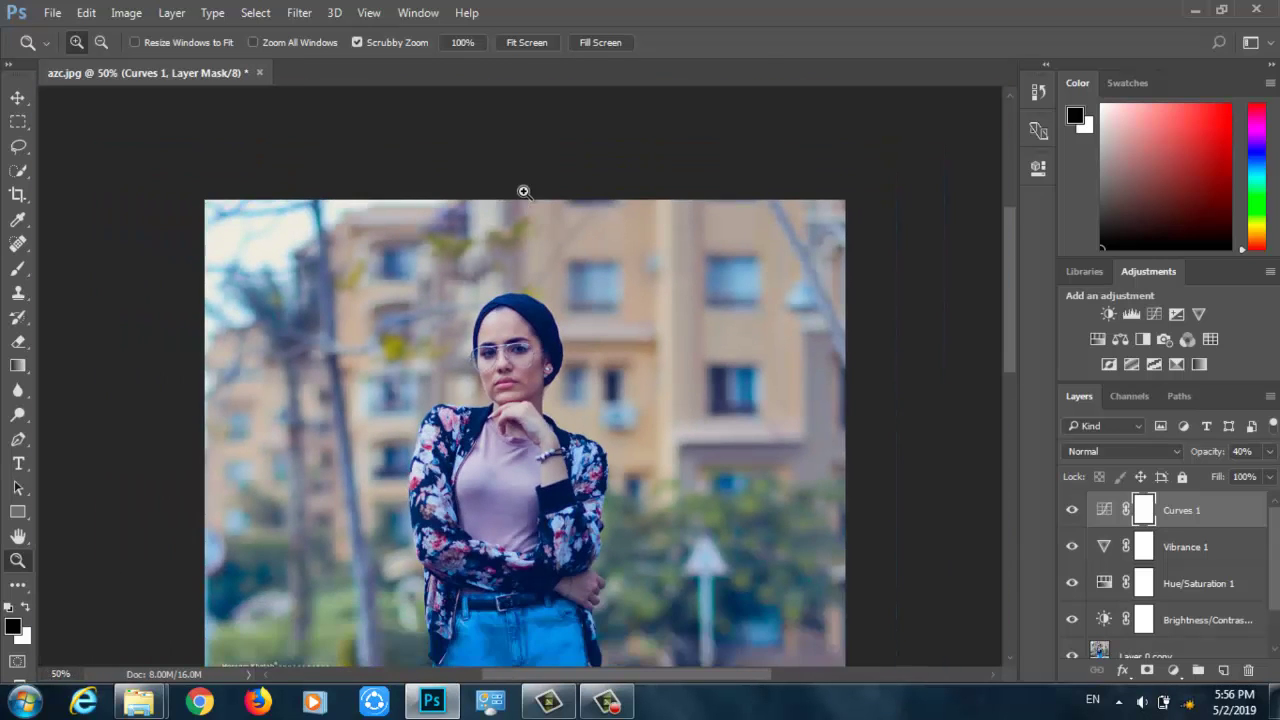
Add a Selective Color adjustment layer and set Blacks to Cyan +13, Magenta +16, Yellow +8 and Black +6.
left_click(1173, 670)
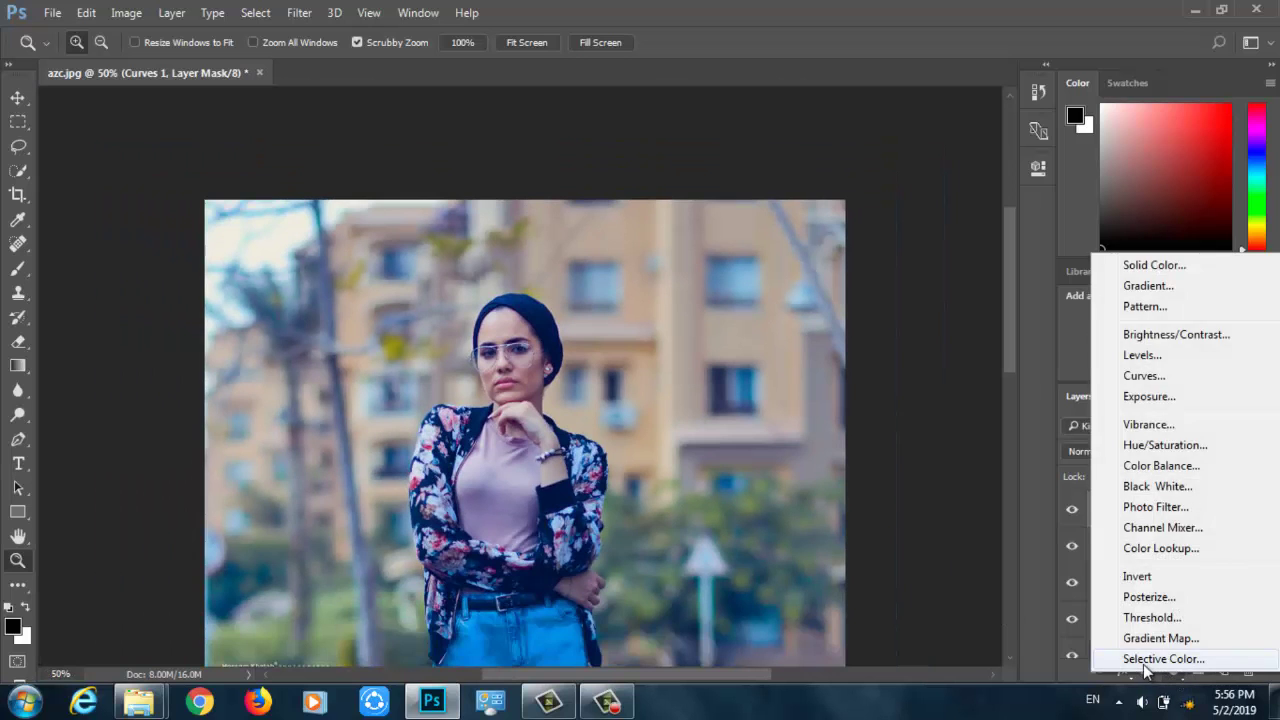
left_click(1160, 660)
left_click(856, 243)
left_click(851, 384)
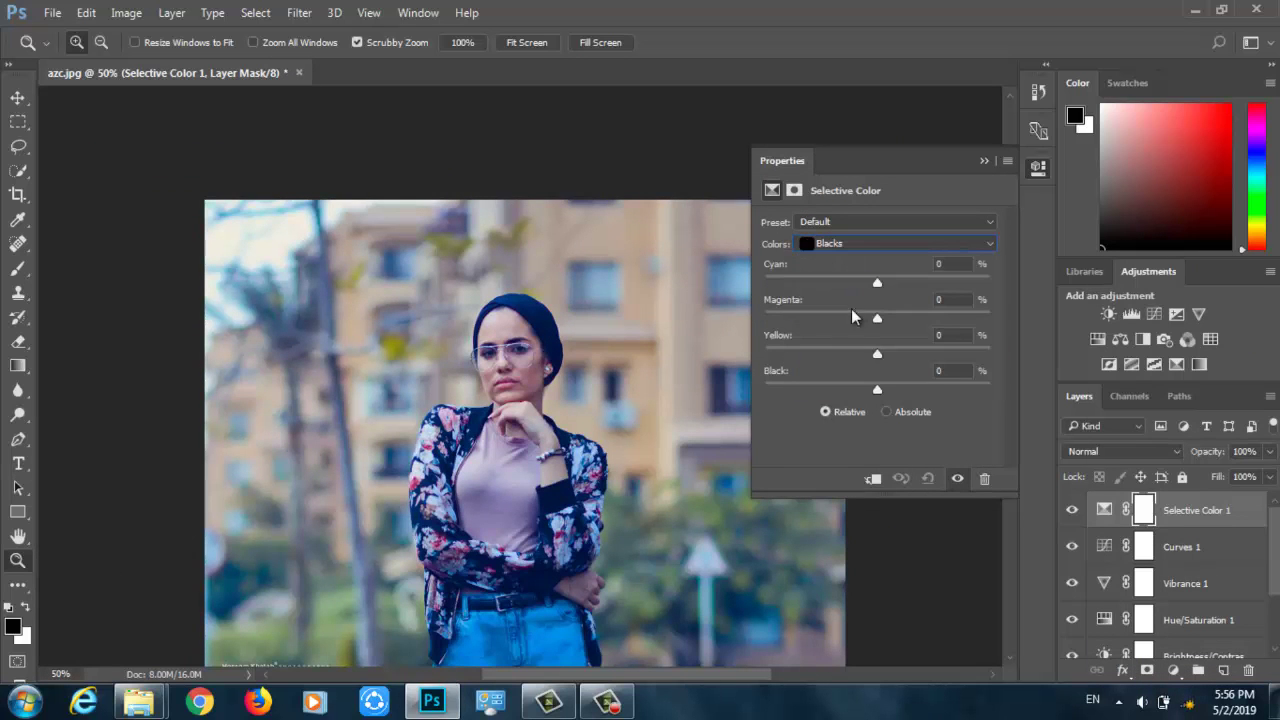
left_click(455, 373)
scroll(698, 402, "down", 3)
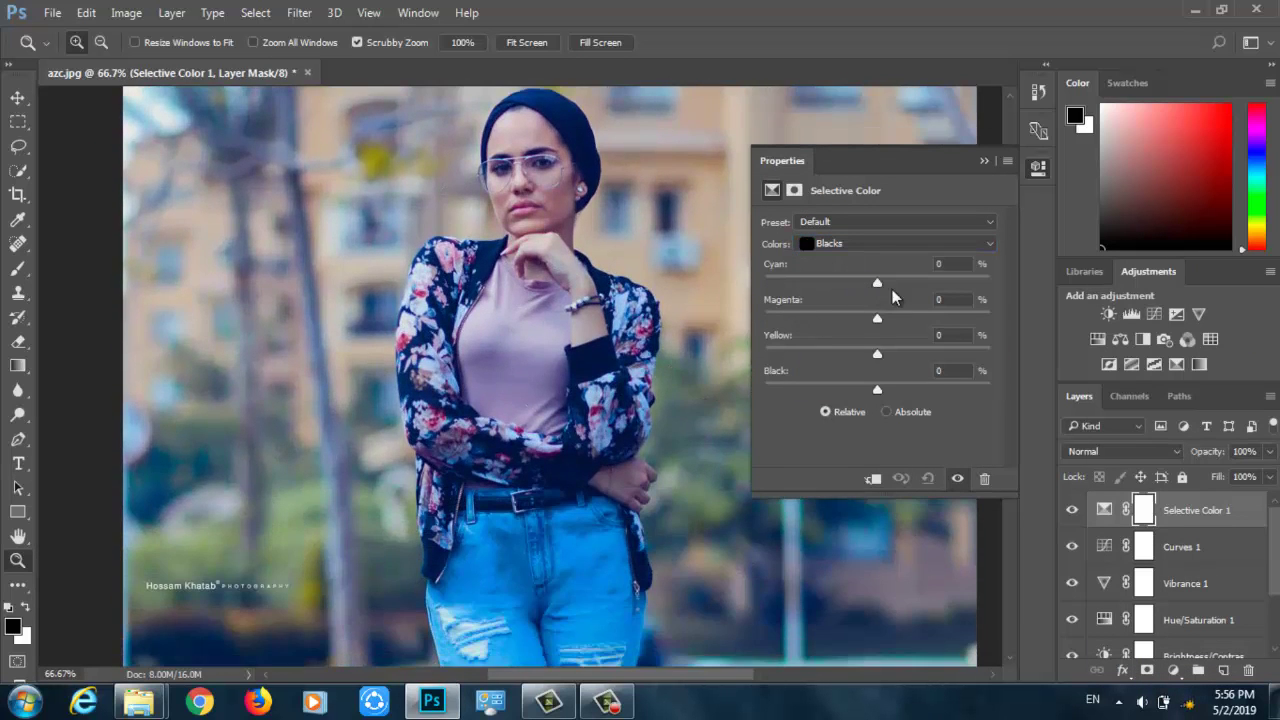
left_click_drag(880, 286, 886, 392)
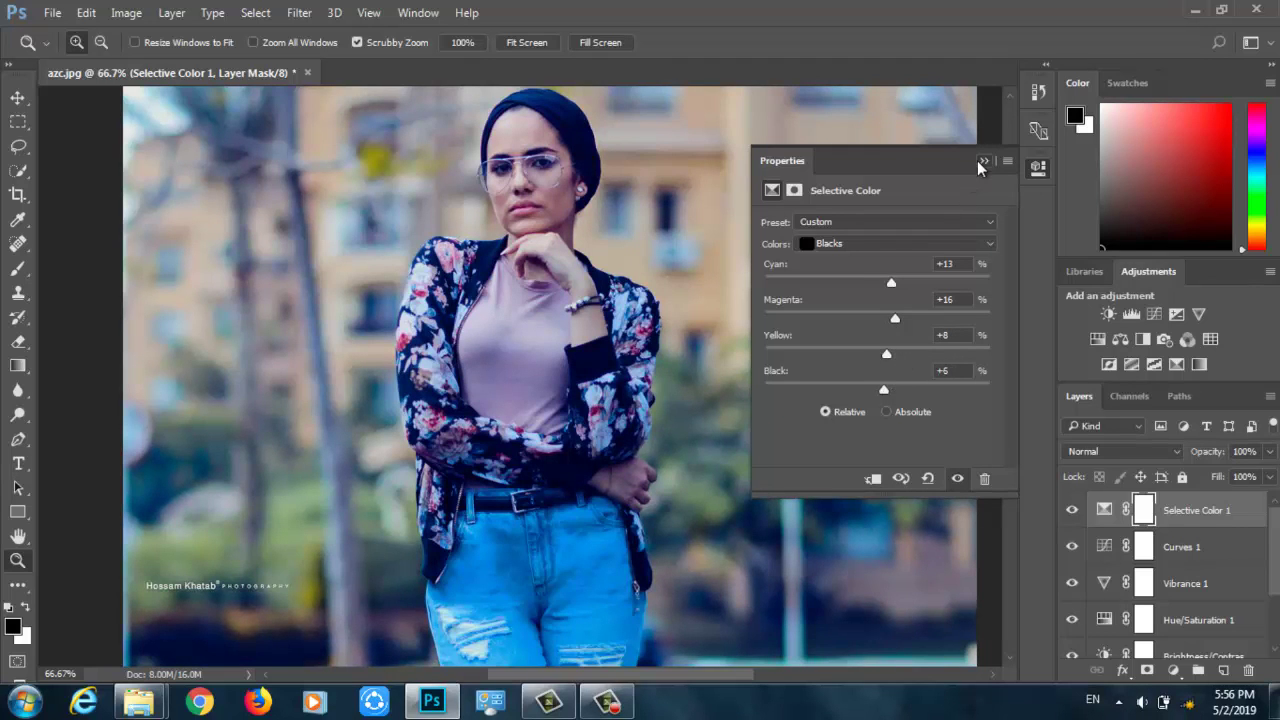
left_click(983, 160)
Compare the photo with the Selective Color layer off and on, both close up and in the wider view.
left_click(1072, 510)
left_click(1072, 510)
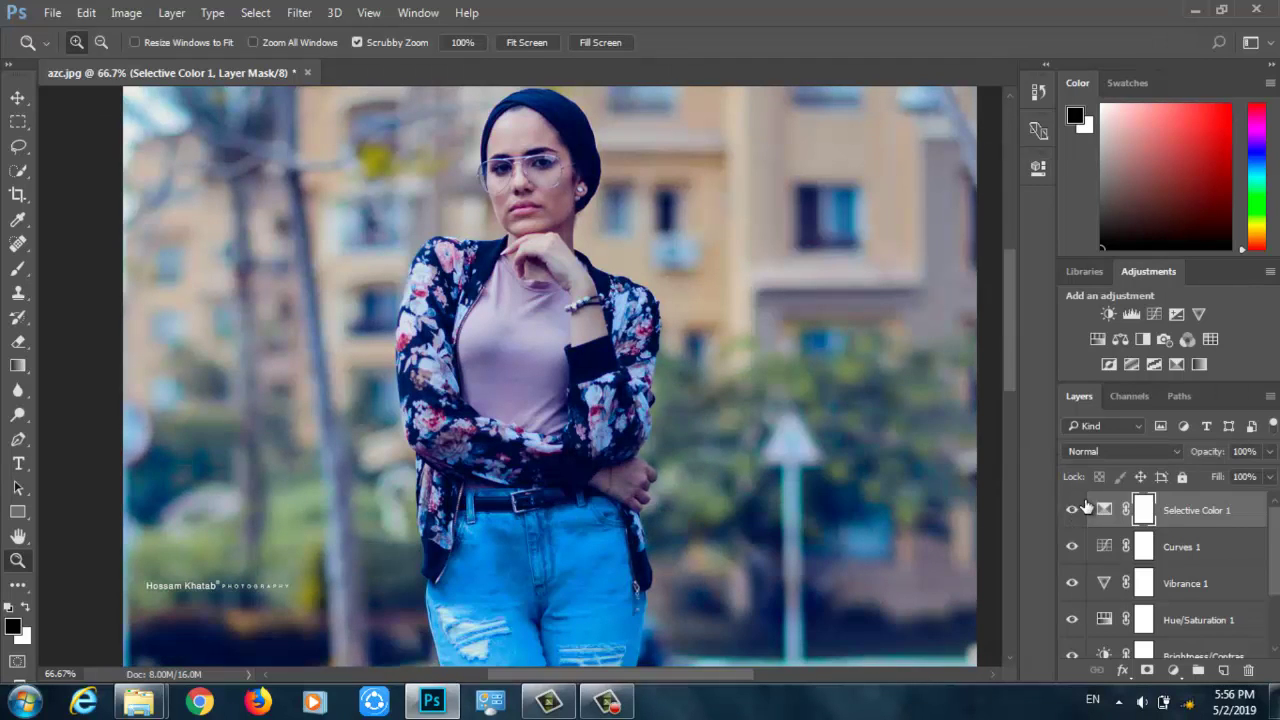
key("ctrl+minus")
key("ctrl+minus")
key("ctrl+minus")
key("ctrl+plus")
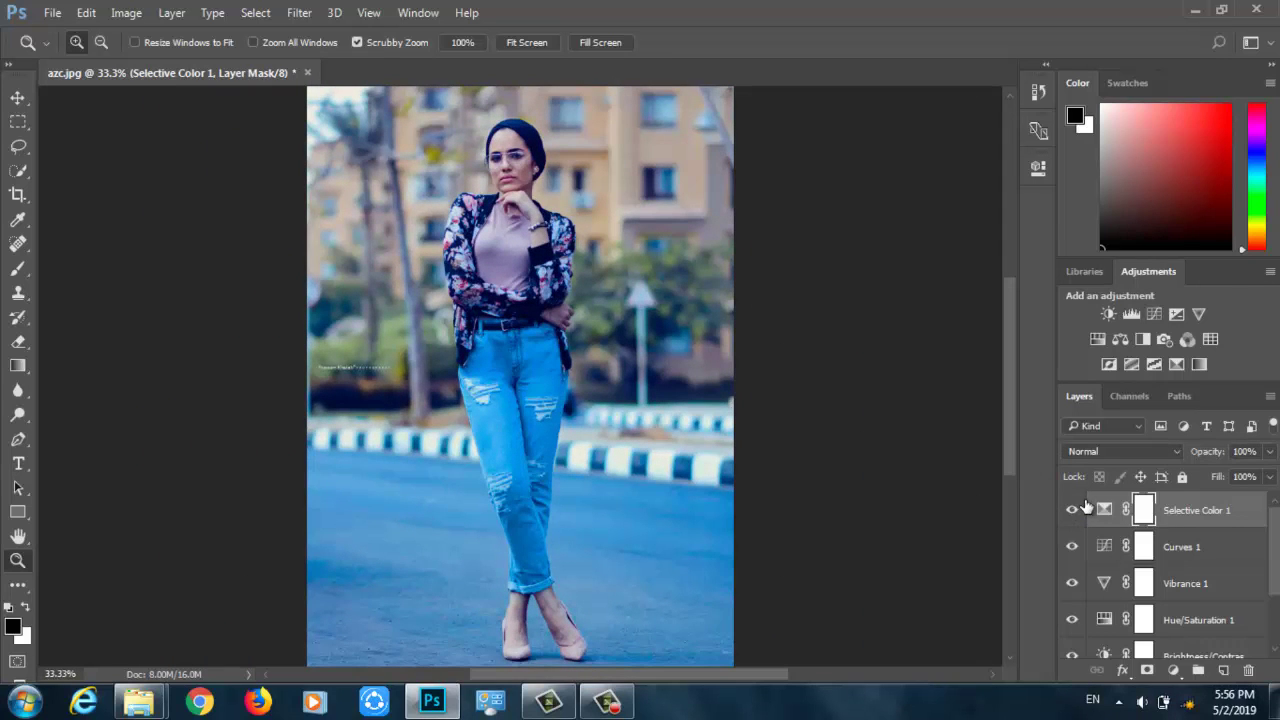
left_click(1072, 510)
left_click(1072, 510)
left_click(1072, 512)
left_click(1072, 512)
scroll(600, 165, "up", 2)
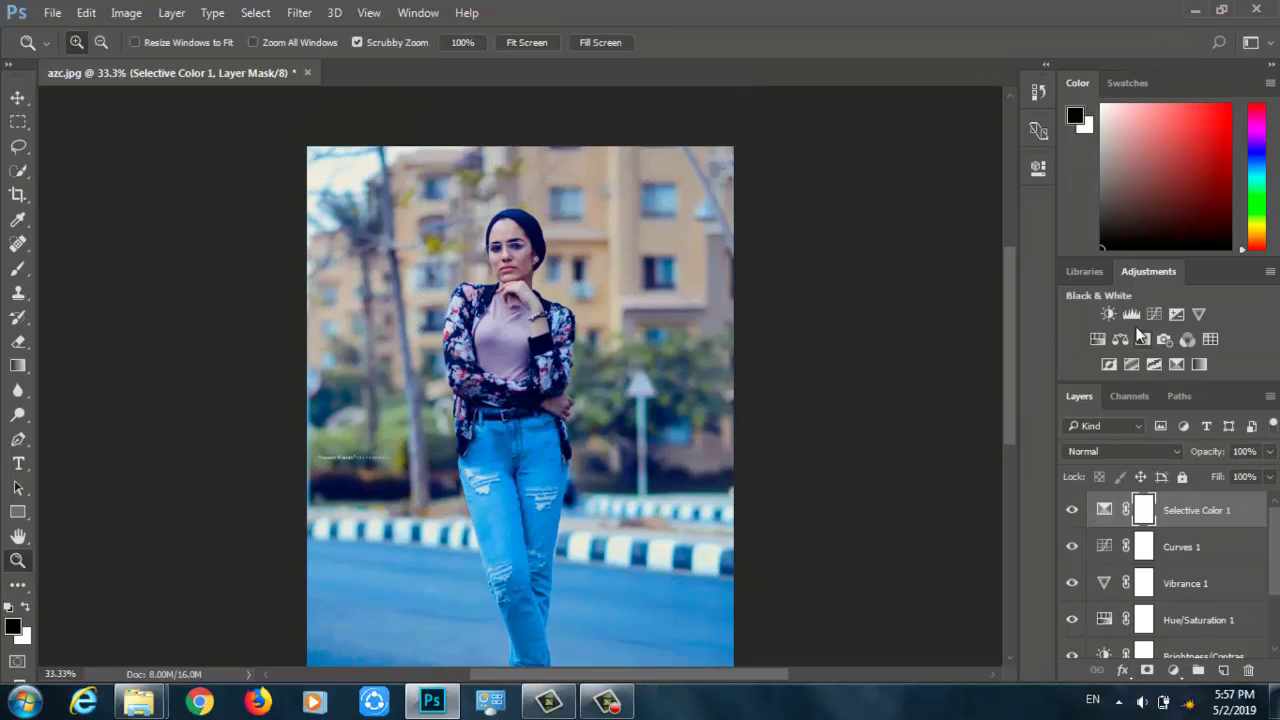
left_click(1173, 669)
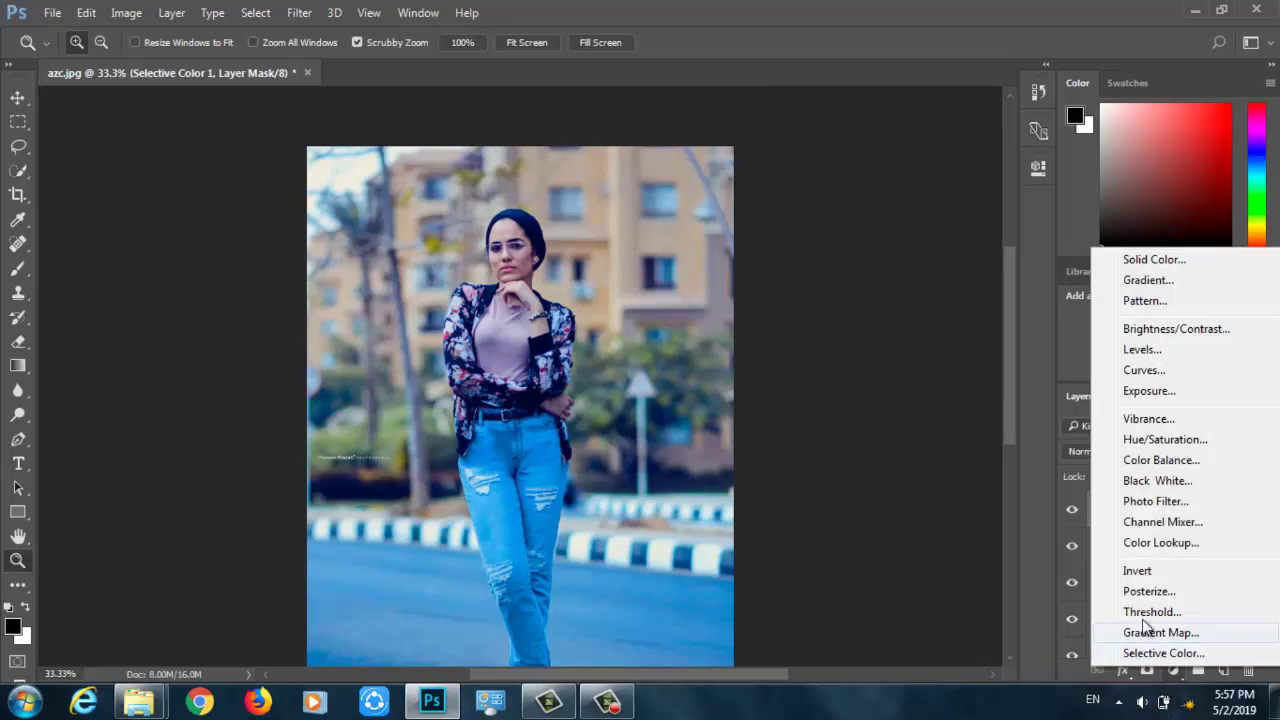
left_click(1160, 632)
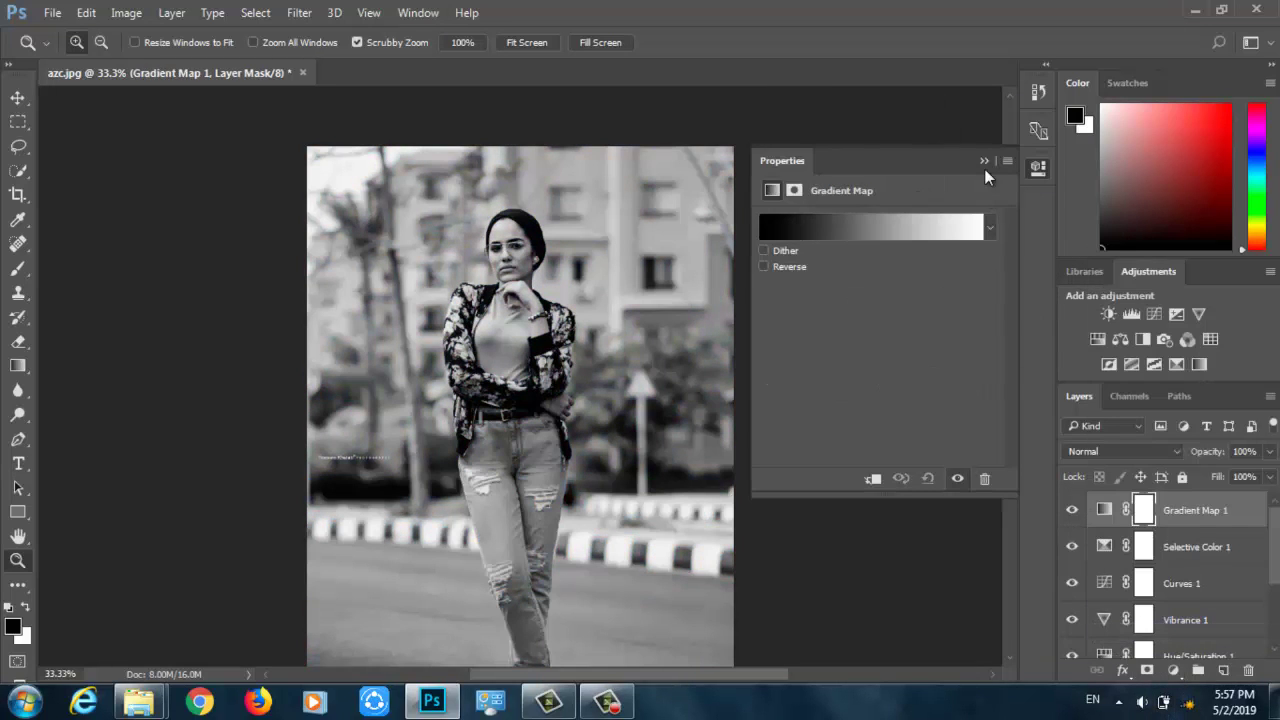
left_click(984, 160)
key("Delete")
Start a Gradient fill layer using the black-to-transparent gradient with Reverse and Dither enabled and the Radial style.
left_click(1173, 669)
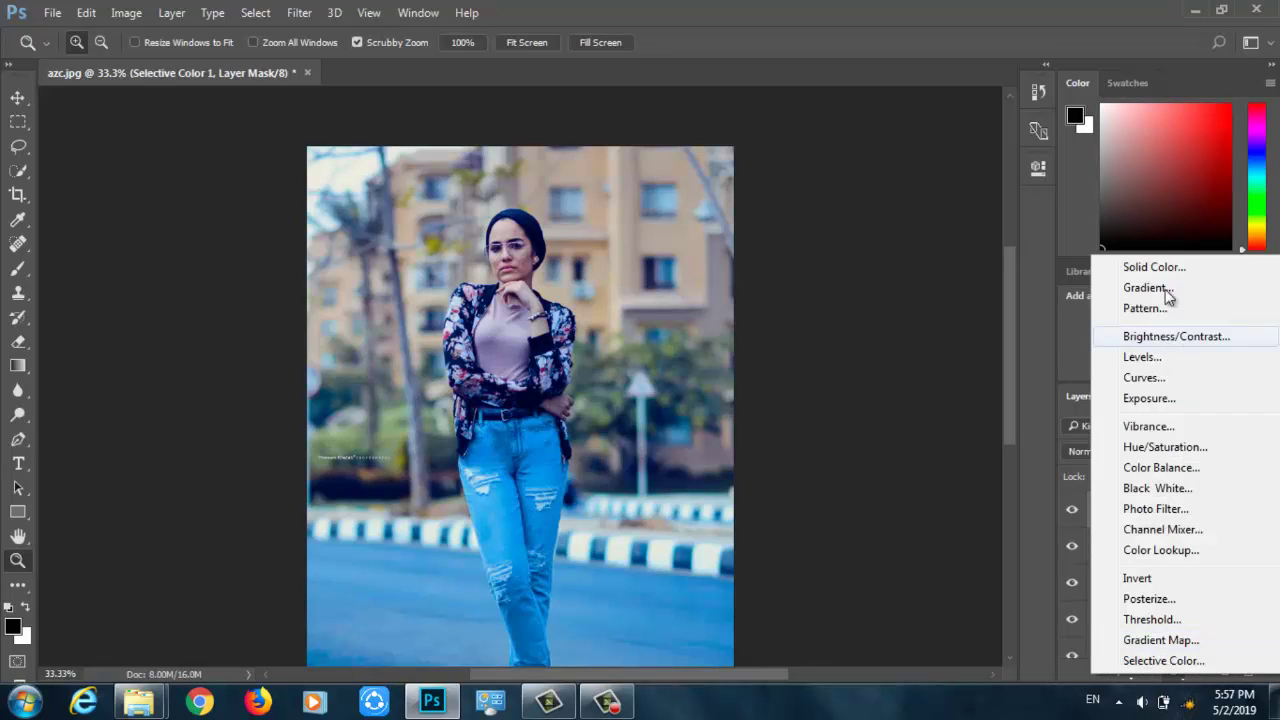
left_click(1168, 288)
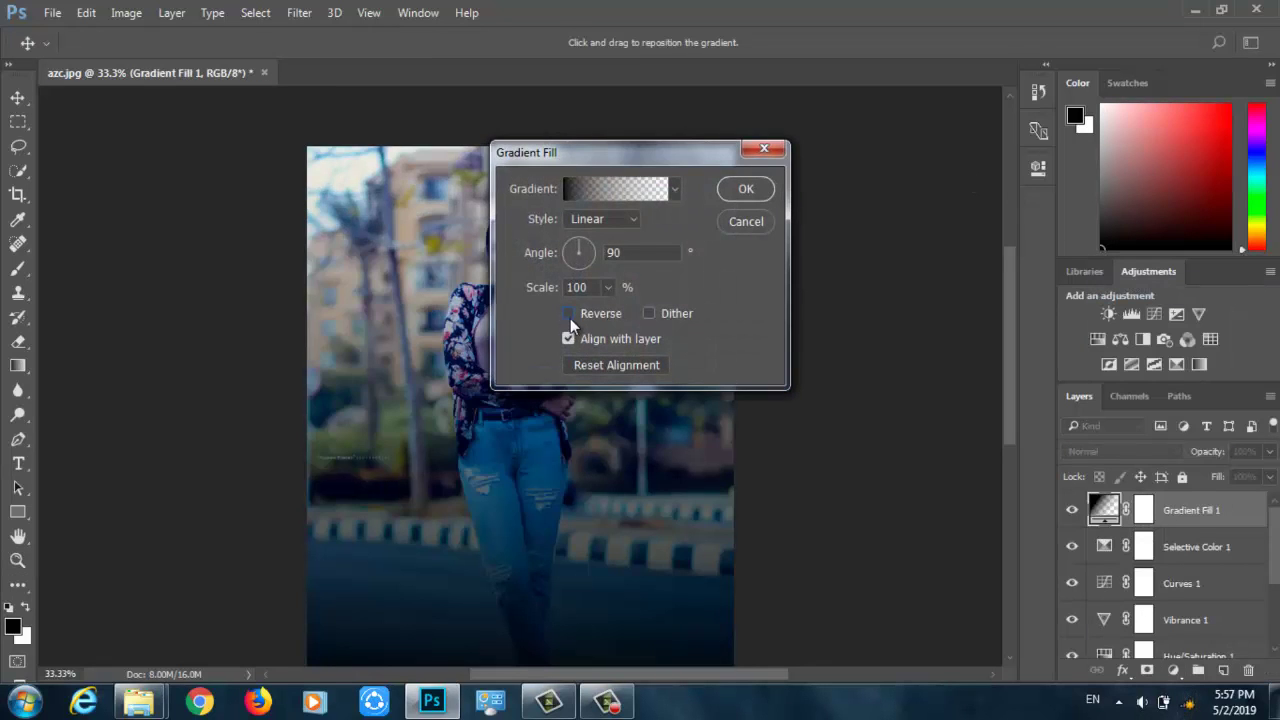
left_click(648, 313)
left_click(569, 313)
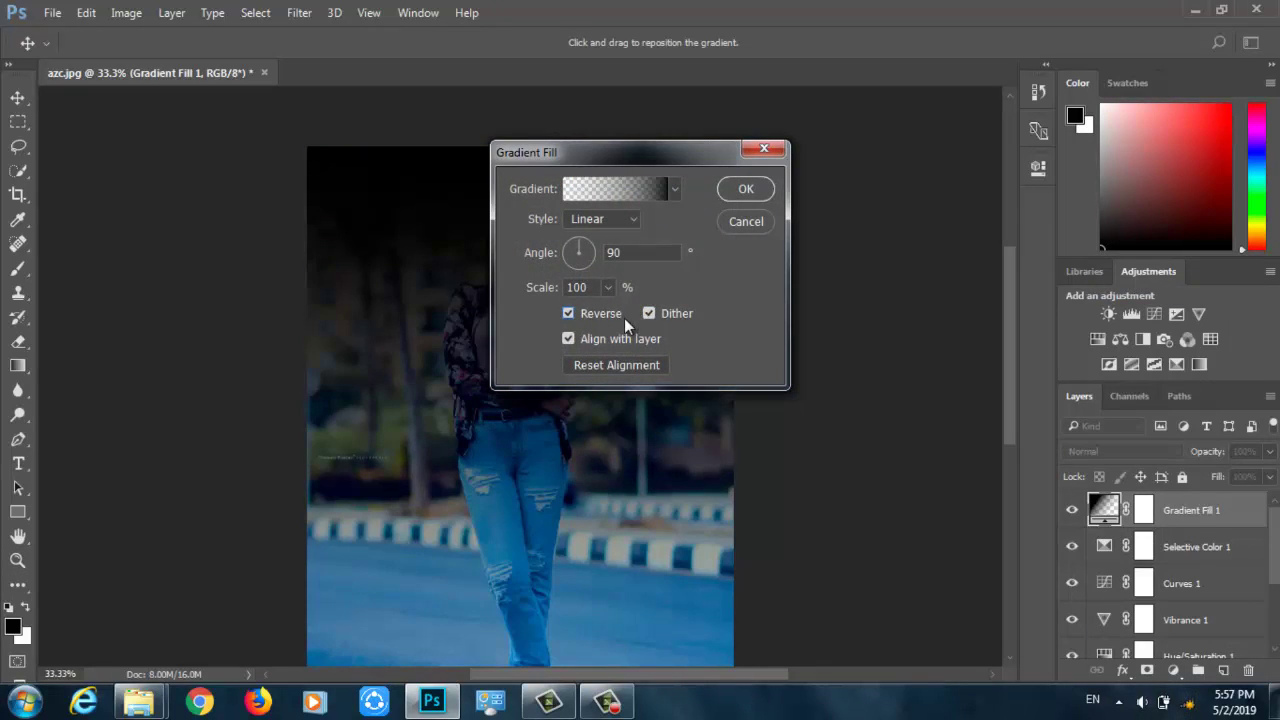
left_click(603, 219)
left_click(590, 262)
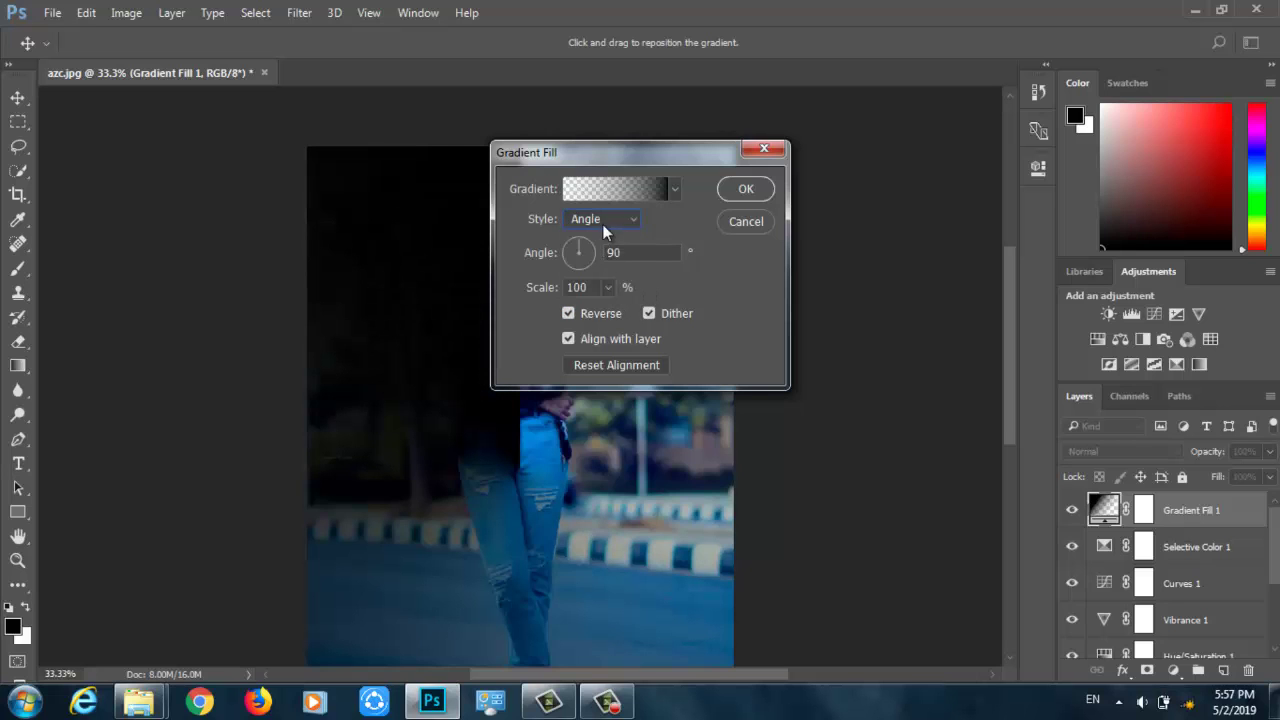
left_click(603, 219)
left_click(604, 250)
left_click_drag(680, 152, 813, 111)
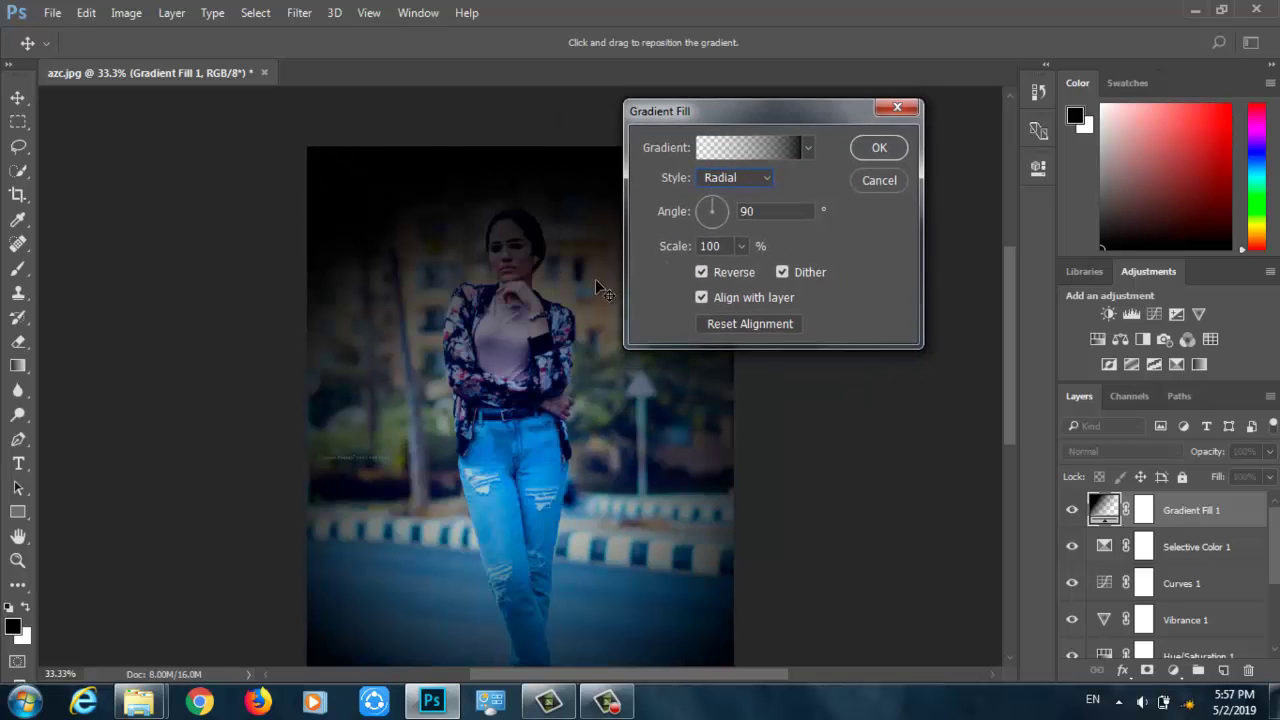
Shift the radial gradient's centre up over the woman, set its scale to 352%, and apply the fill.
left_click_drag(509, 320, 514, 300)
left_click(741, 246)
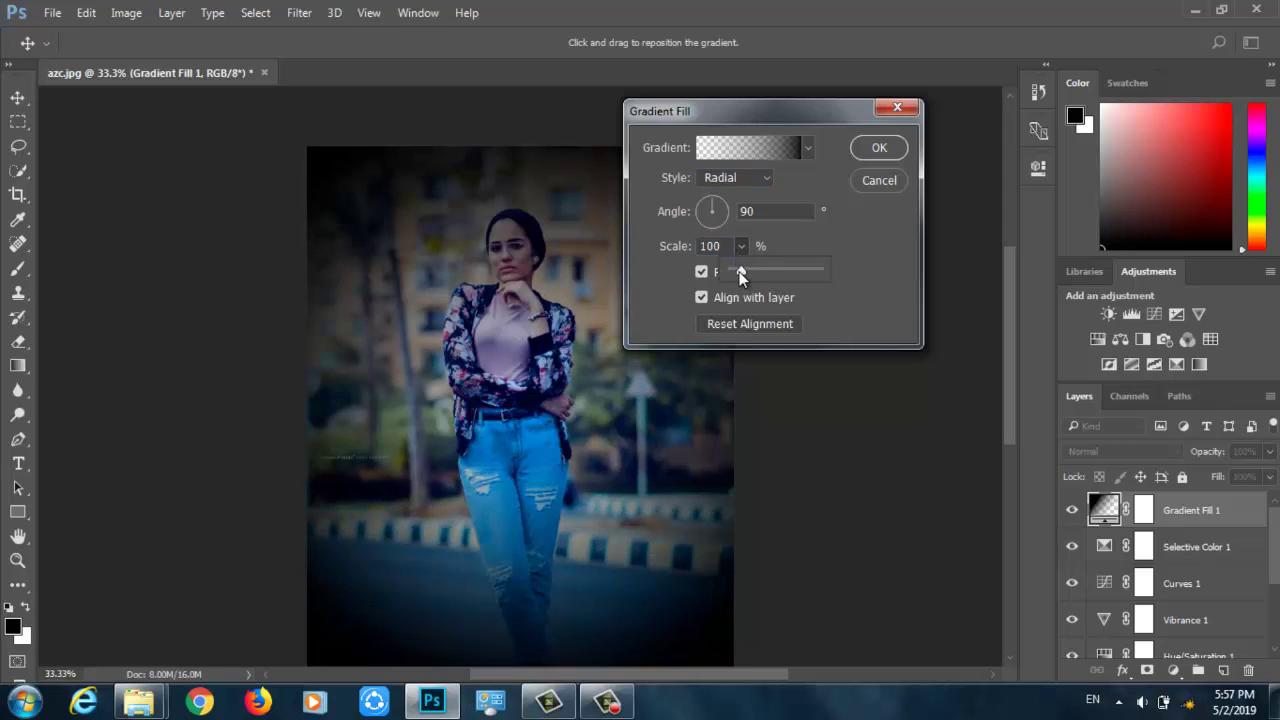
left_click_drag(750, 274, 762, 270)
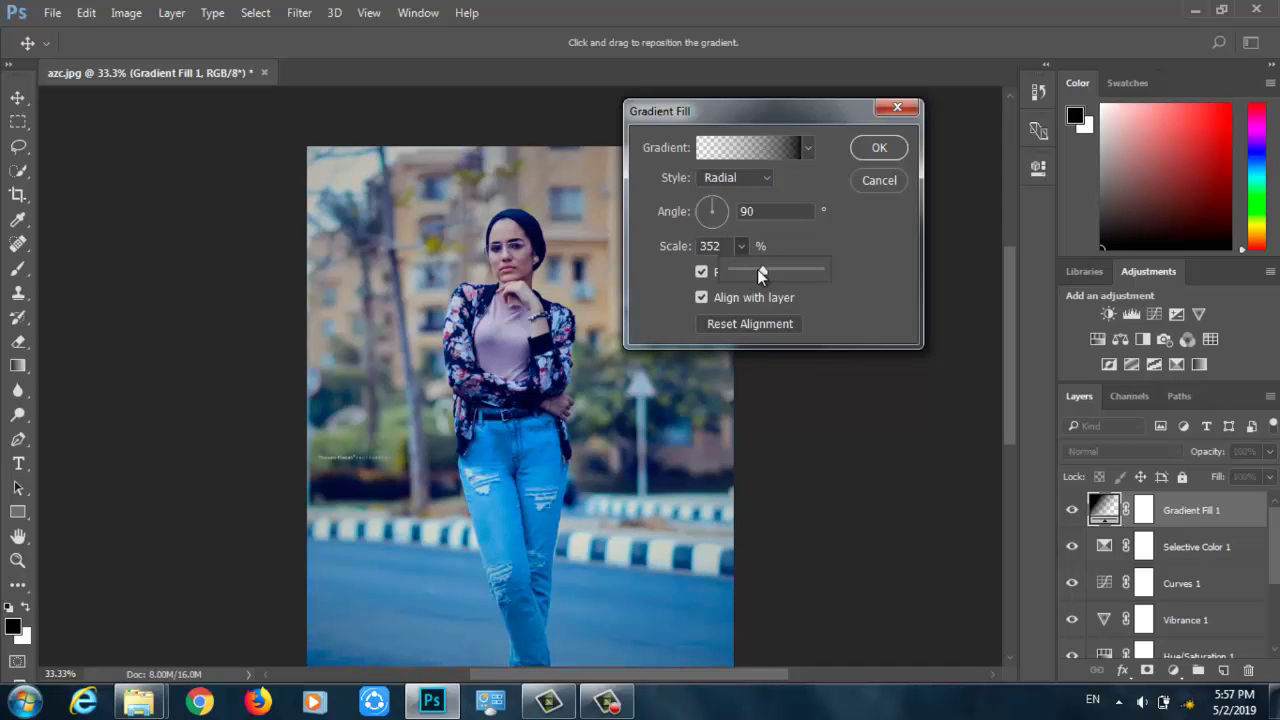
left_click(879, 147)
key("z")
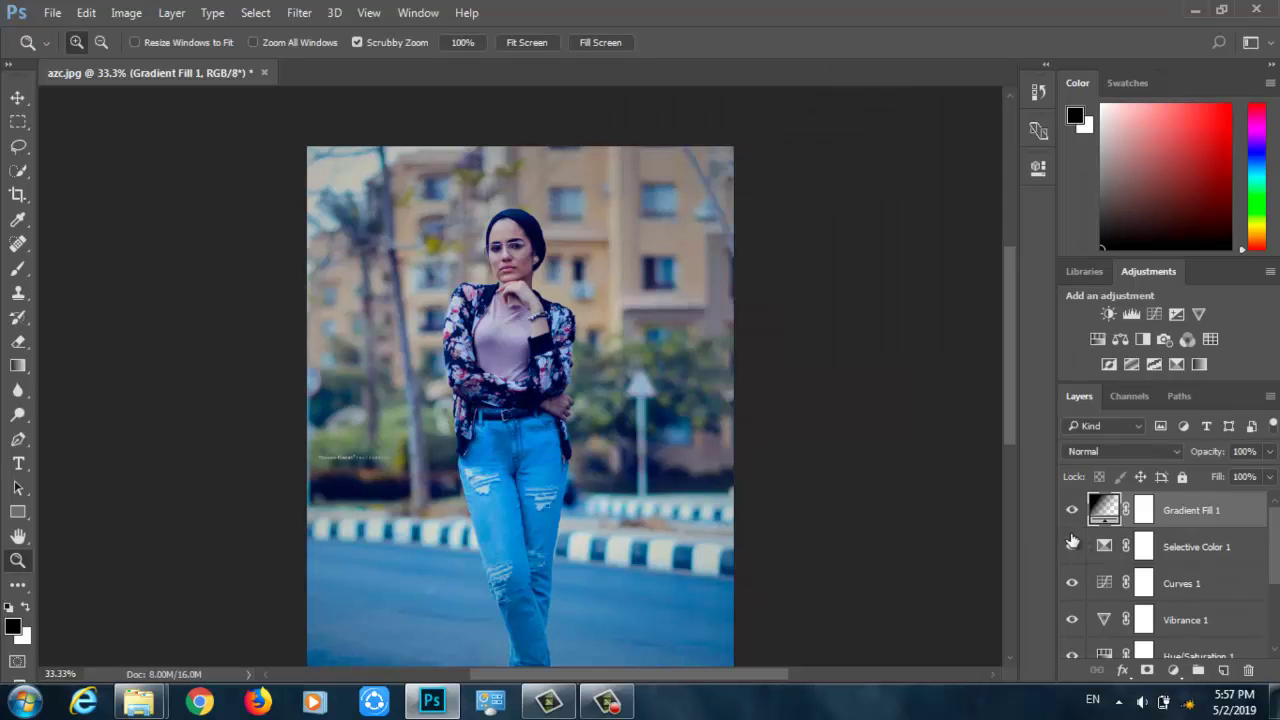
Set the Gradient Fill layer's opacity to 50% and compare the photo with it off and on.
left_click(1072, 510)
left_click(1072, 510)
left_click(1246, 452)
type("50")
key("Return")
left_click(1073, 511)
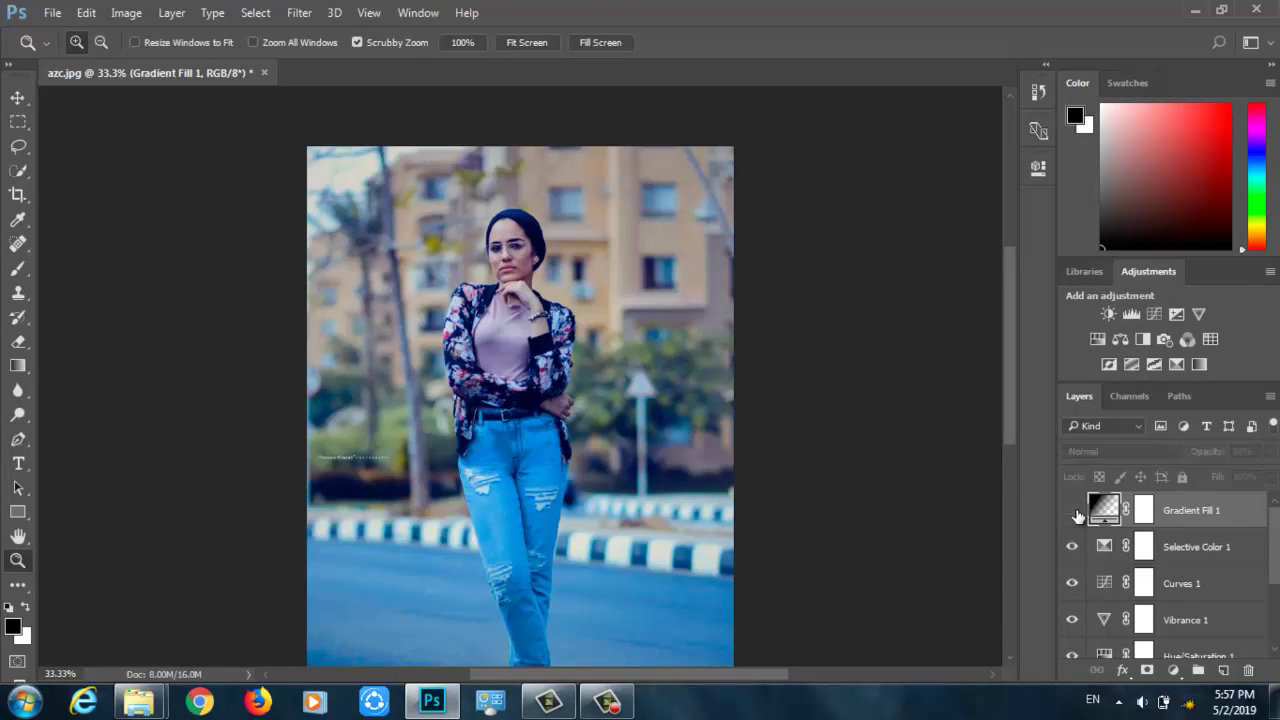
left_click(1073, 511)
key("ctrl+1")
key("ctrl+minus")
key("ctrl+minus")
key("ctrl+minus")
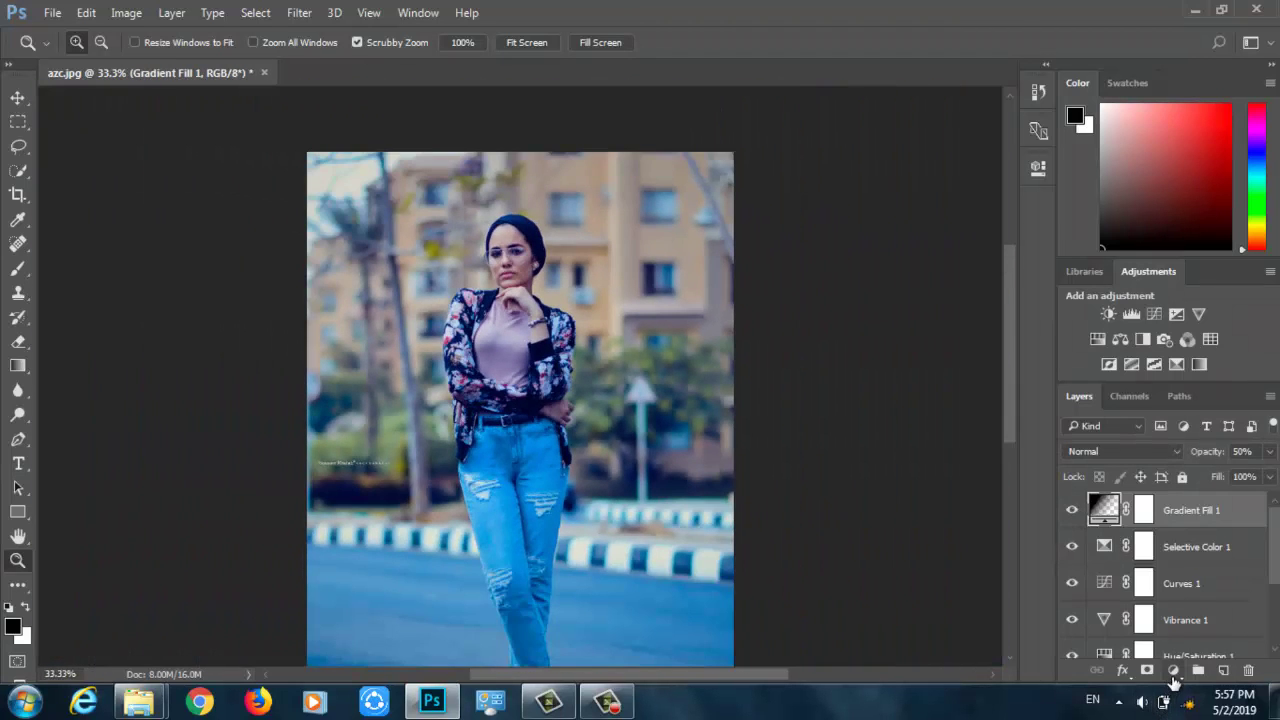
Add a black-to-white Gradient Map adjustment layer and set its blend mode to Soft Light.
left_click(1173, 671)
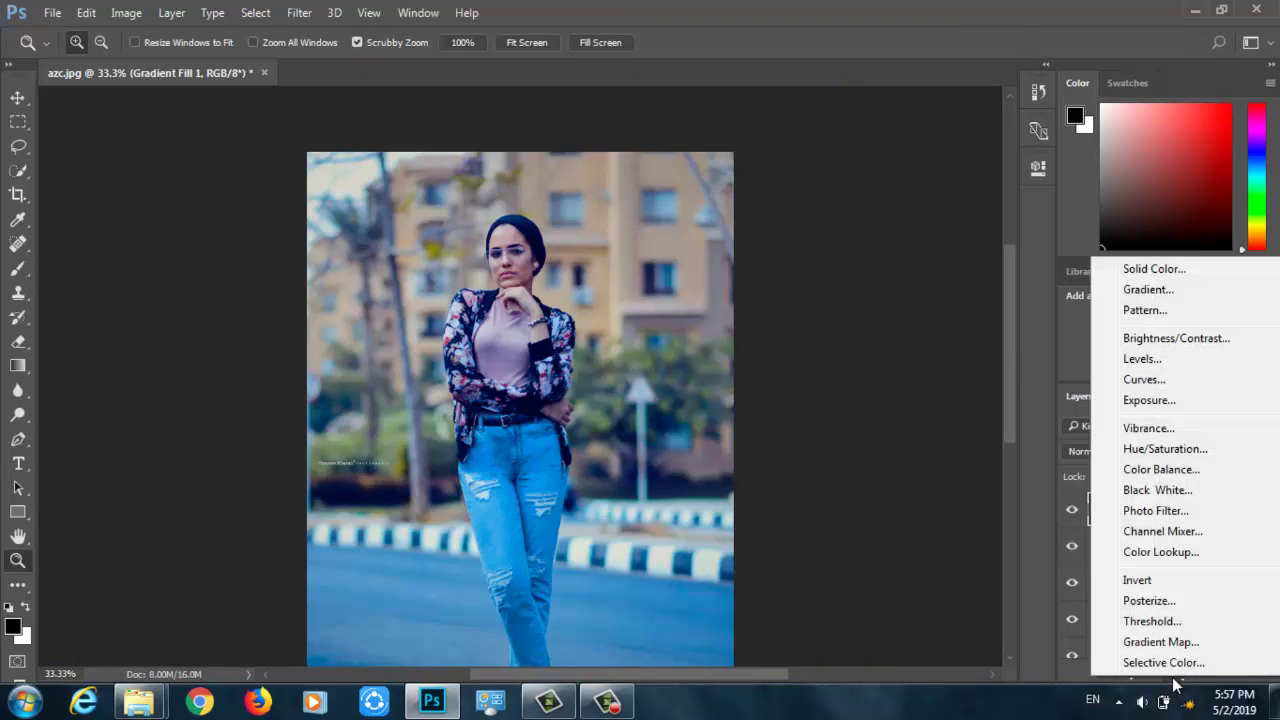
left_click(1160, 642)
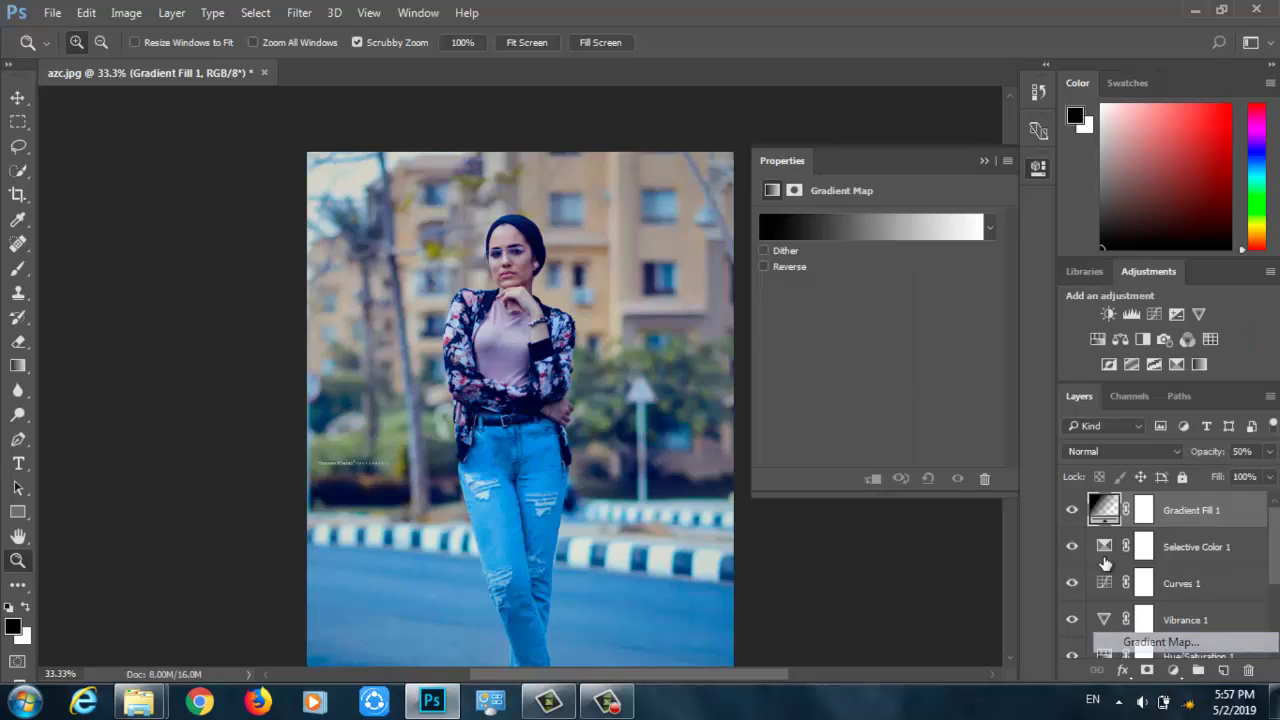
left_click(984, 161)
left_click(1135, 451)
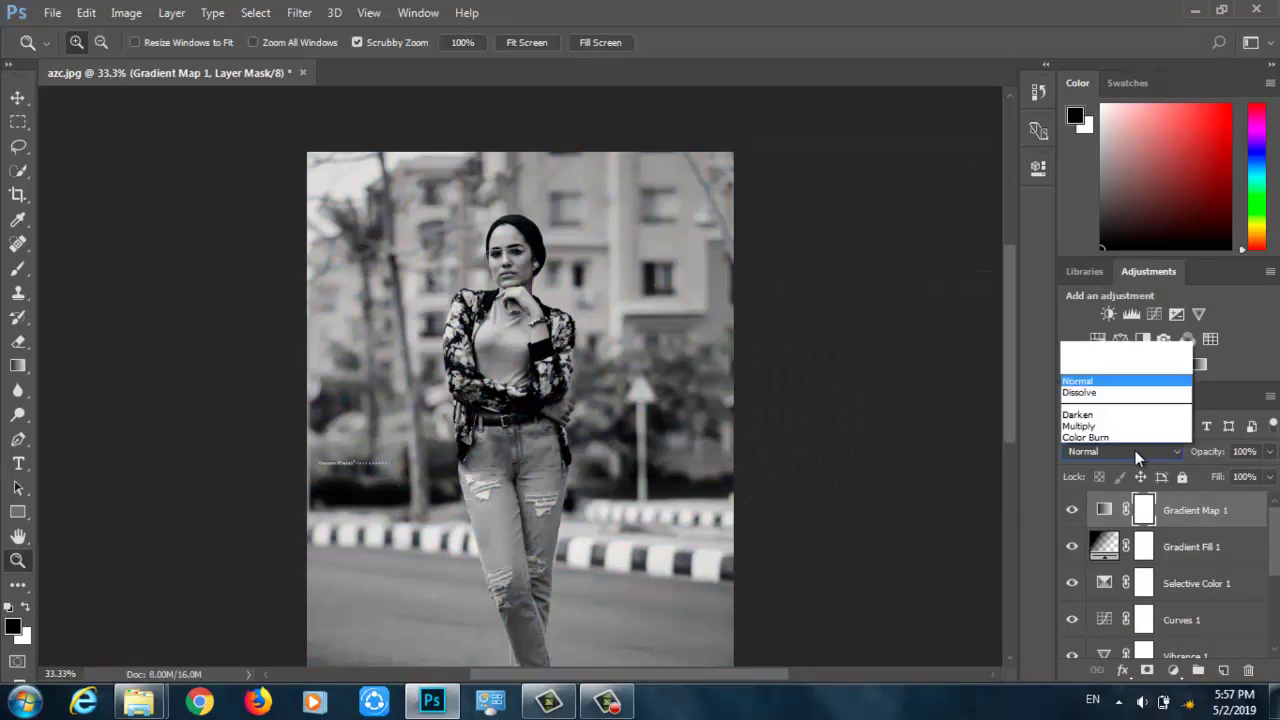
left_click(1100, 268)
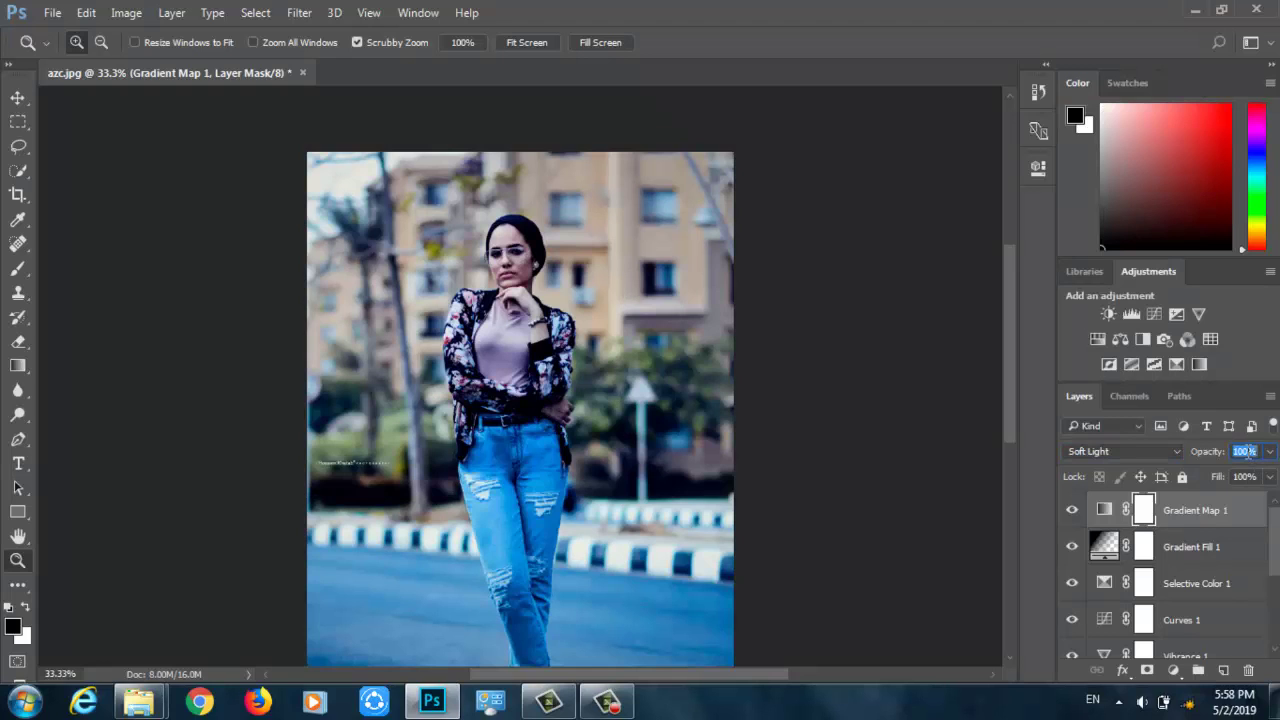
Set the Gradient Map layer's opacity to 35% and compare its effect off and on.
type("25")
key("Return")
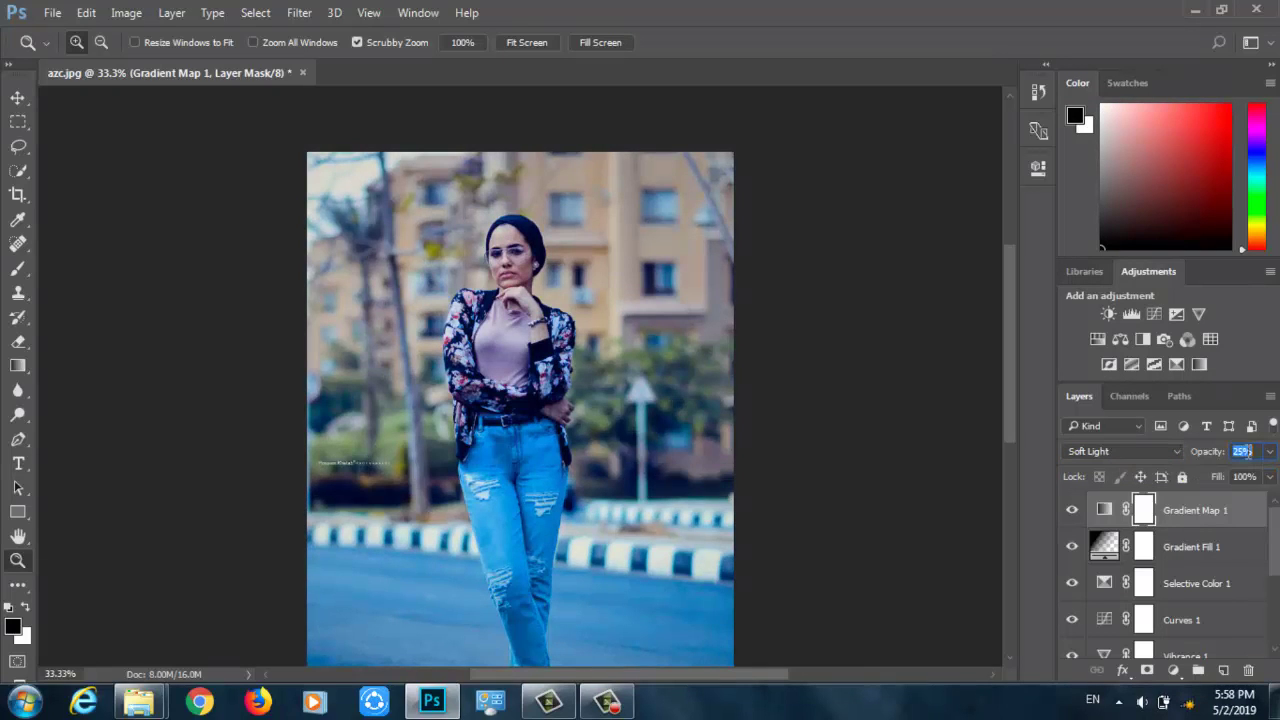
left_click(1076, 509)
left_click(1076, 509)
Check the Gradient Map layer's effect off and on, first close up on the face and again zoomed out.
left_click(488, 240)
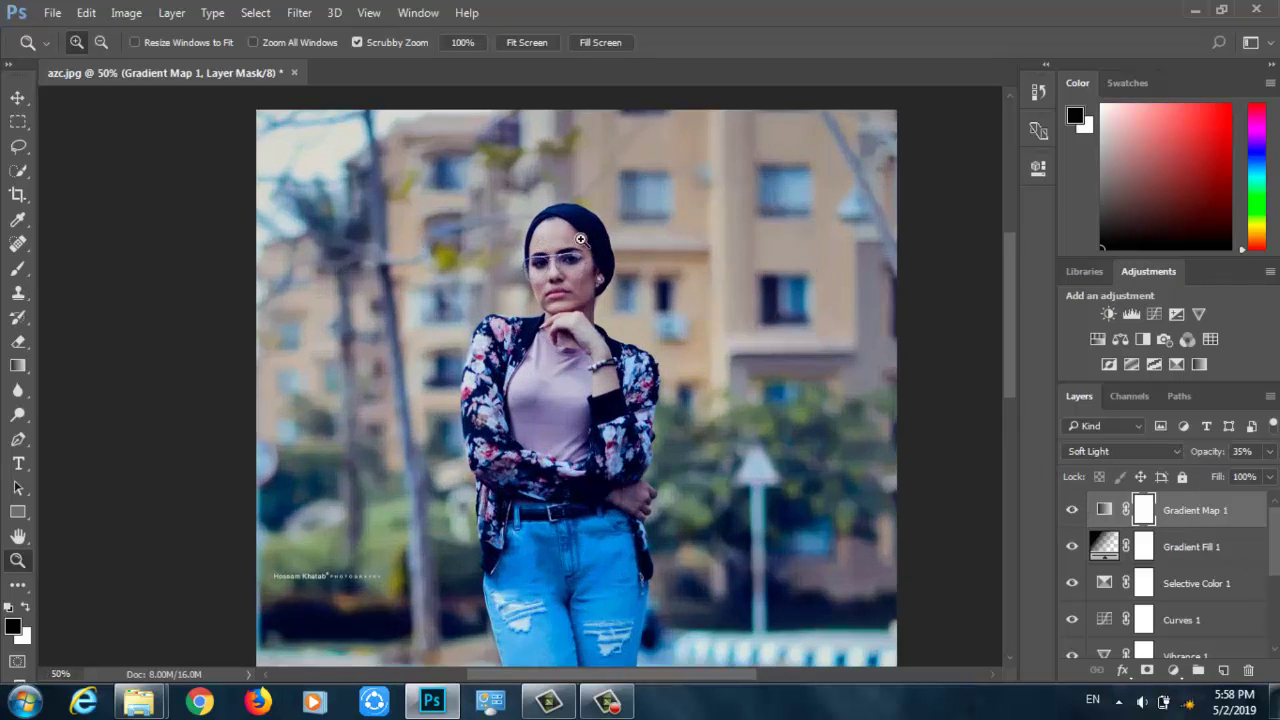
left_click(636, 256)
left_click(1072, 510)
left_click(1072, 510)
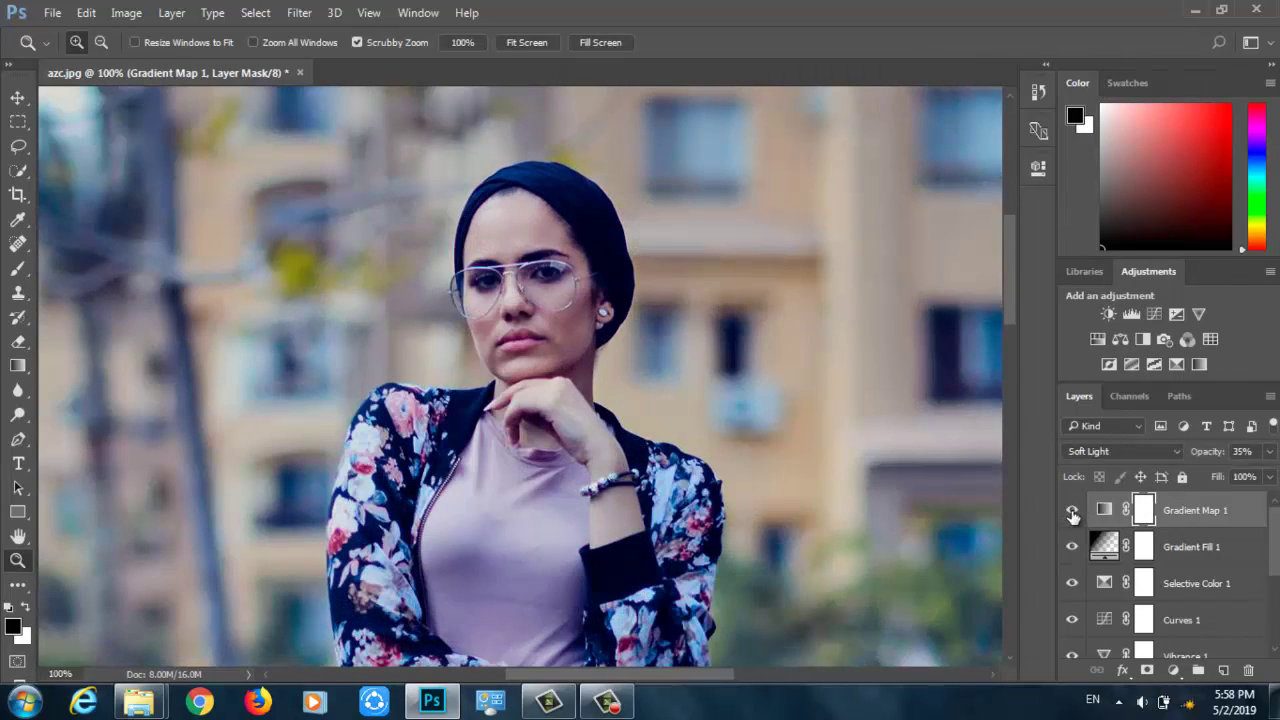
key("ctrl+minus")
key("ctrl+minus")
key("ctrl+minus")
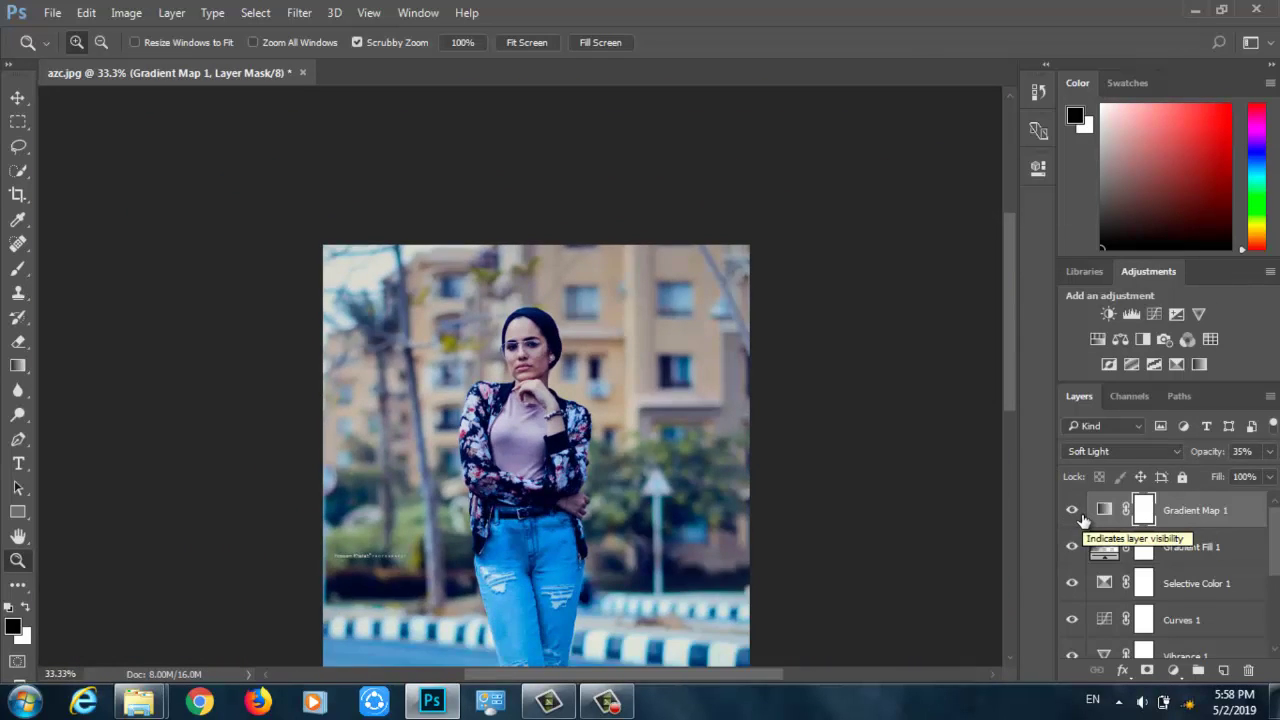
left_click(1073, 510)
left_click(1073, 510)
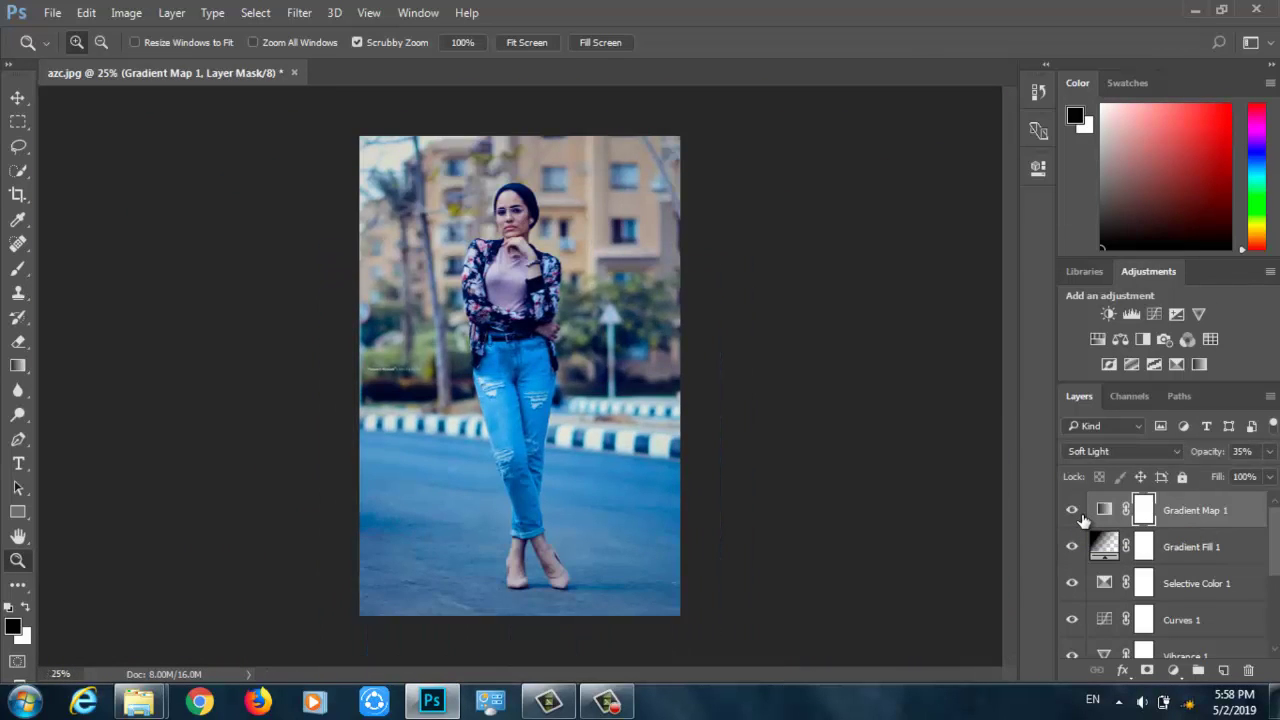
Add another Gradient Map adjustment layer above the stack and load the Violet, Orange preset for editing.
left_click(1173, 670)
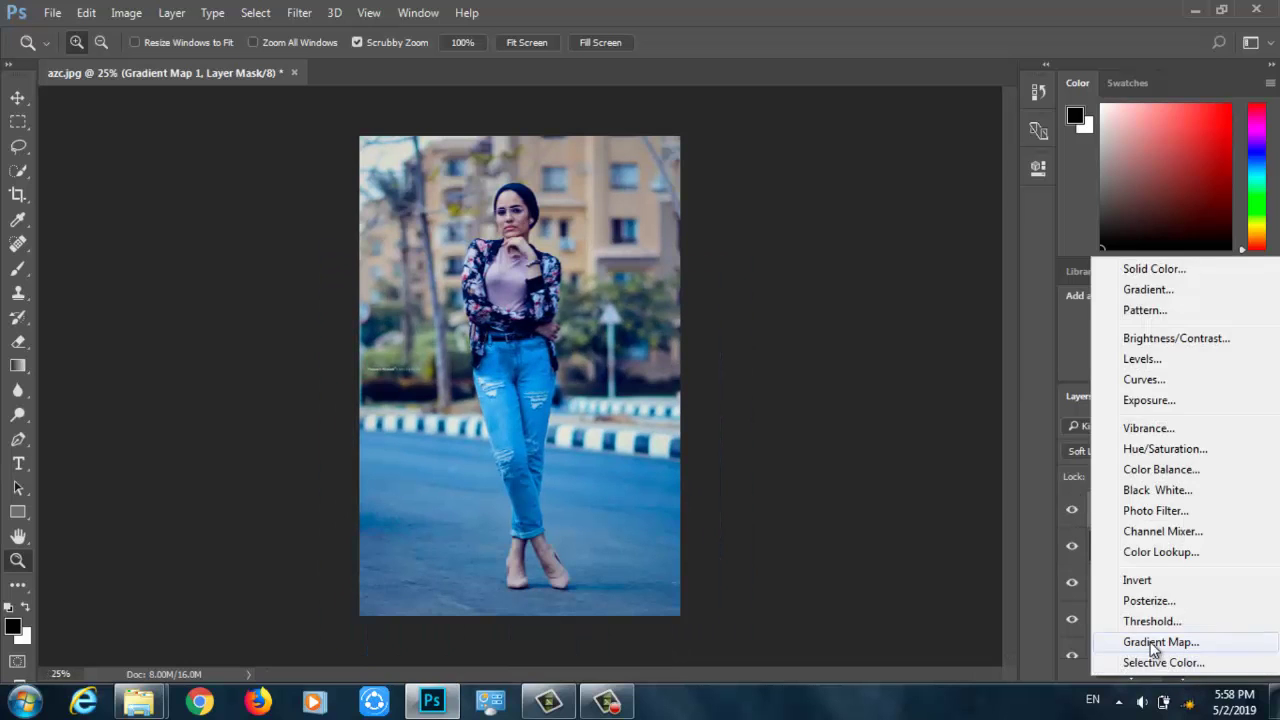
left_click(1160, 641)
left_click(851, 216)
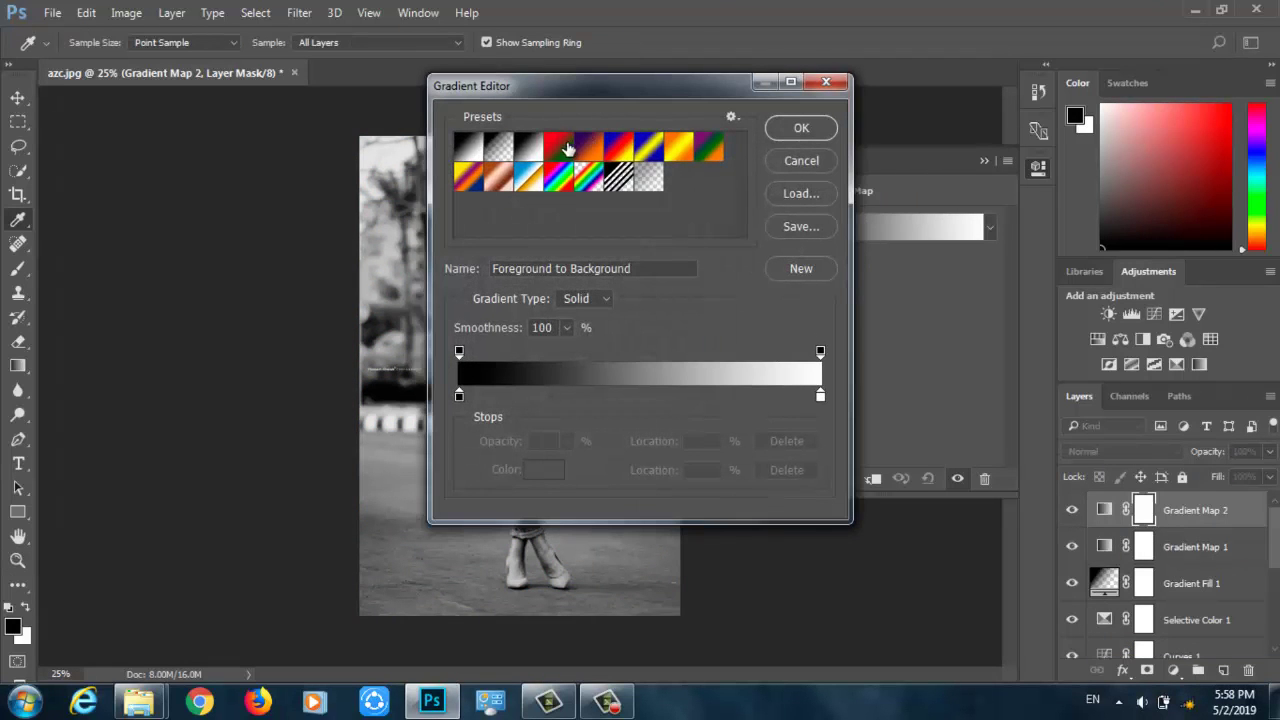
left_click(588, 147)
left_click_drag(620, 88, 1060, 17)
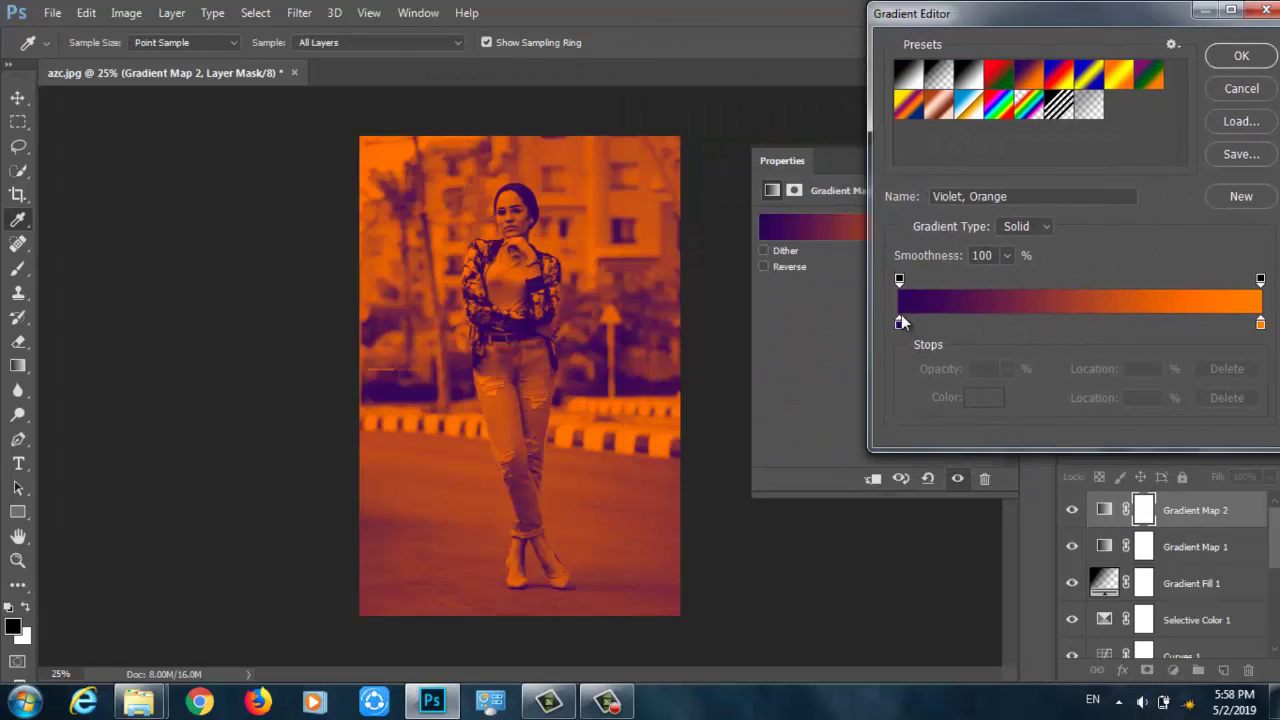
Recolor the gradient's violet stop to bright cyan, substituting the nearest in-gamut shade for 00e4ff.
left_click(901, 322)
left_click(985, 397)
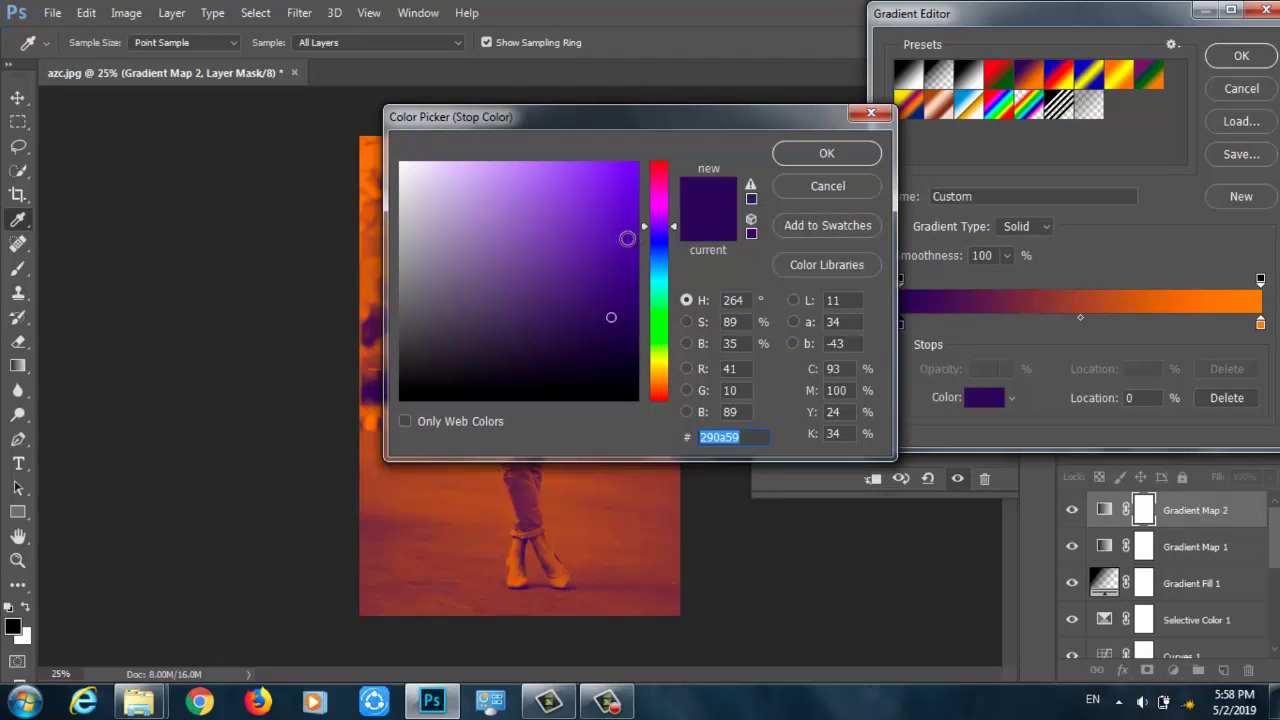
left_click_drag(652, 254, 674, 279)
left_click_drag(636, 172, 648, 130)
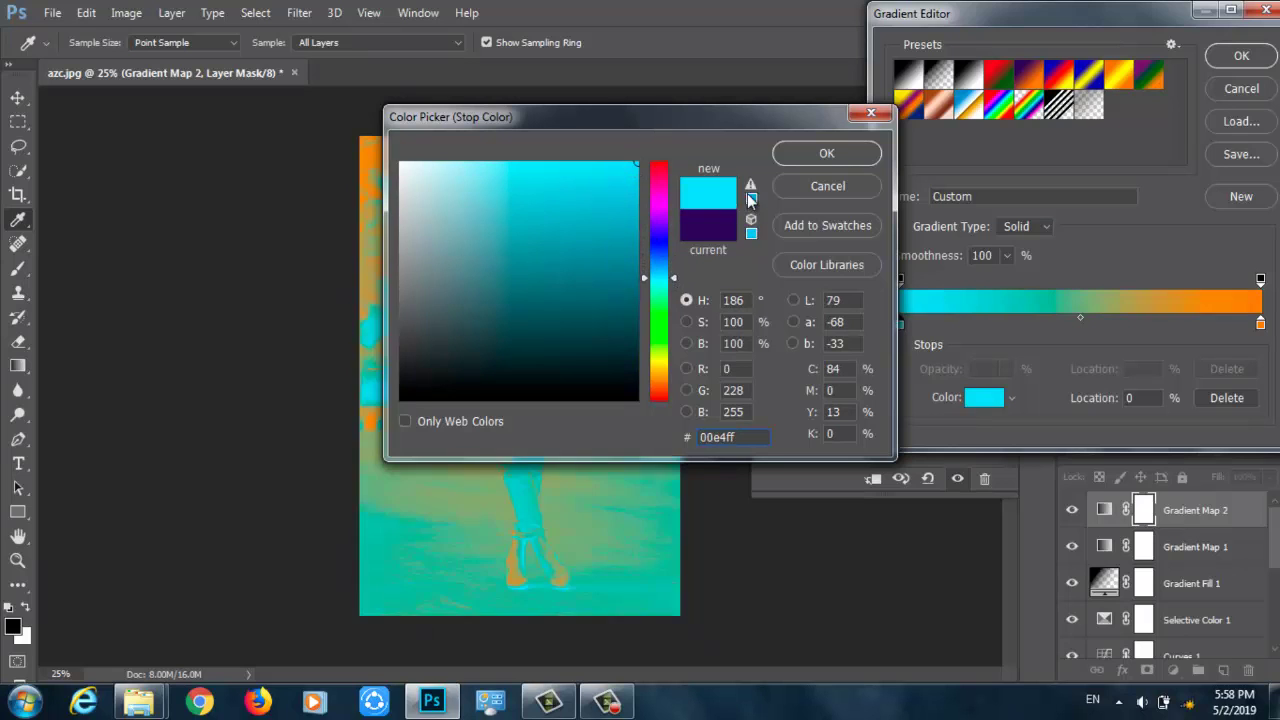
left_click(752, 198)
left_click(826, 153)
Recolor the gradient's orange stop to near-white f2f2f2 and apply the edited gradient to the Gradient Map layer.
left_click(1261, 321)
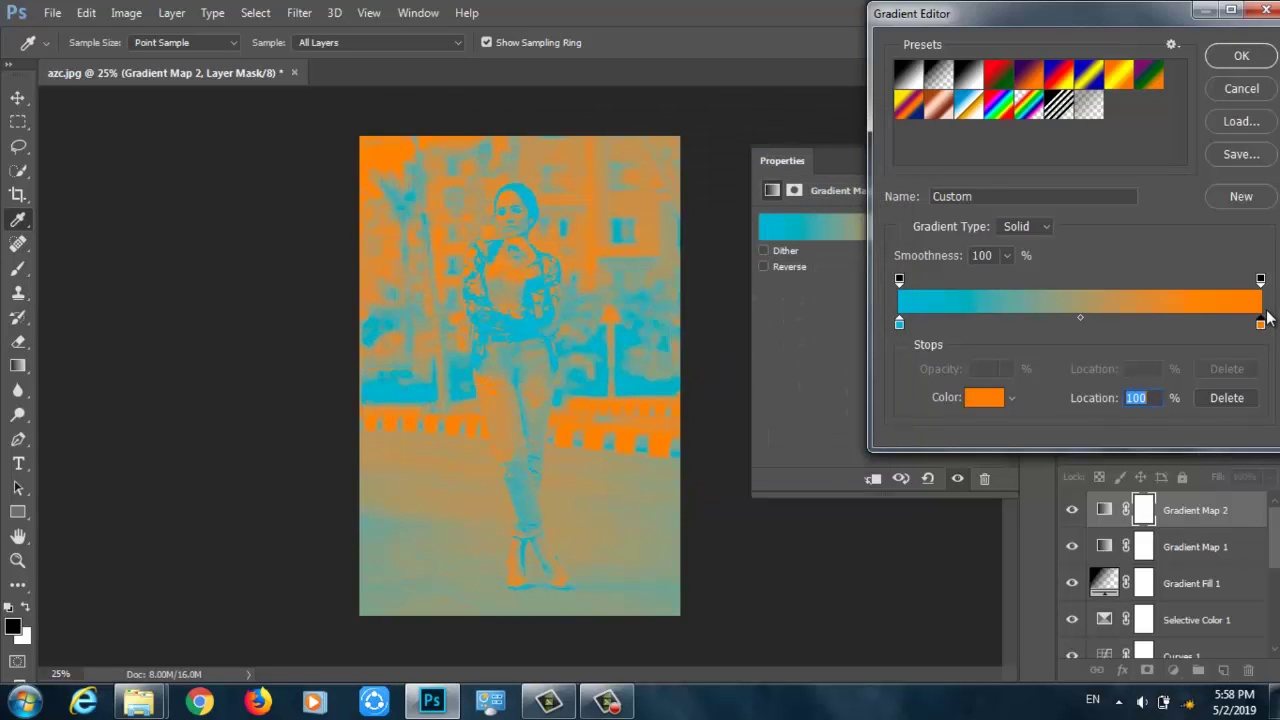
left_click(988, 397)
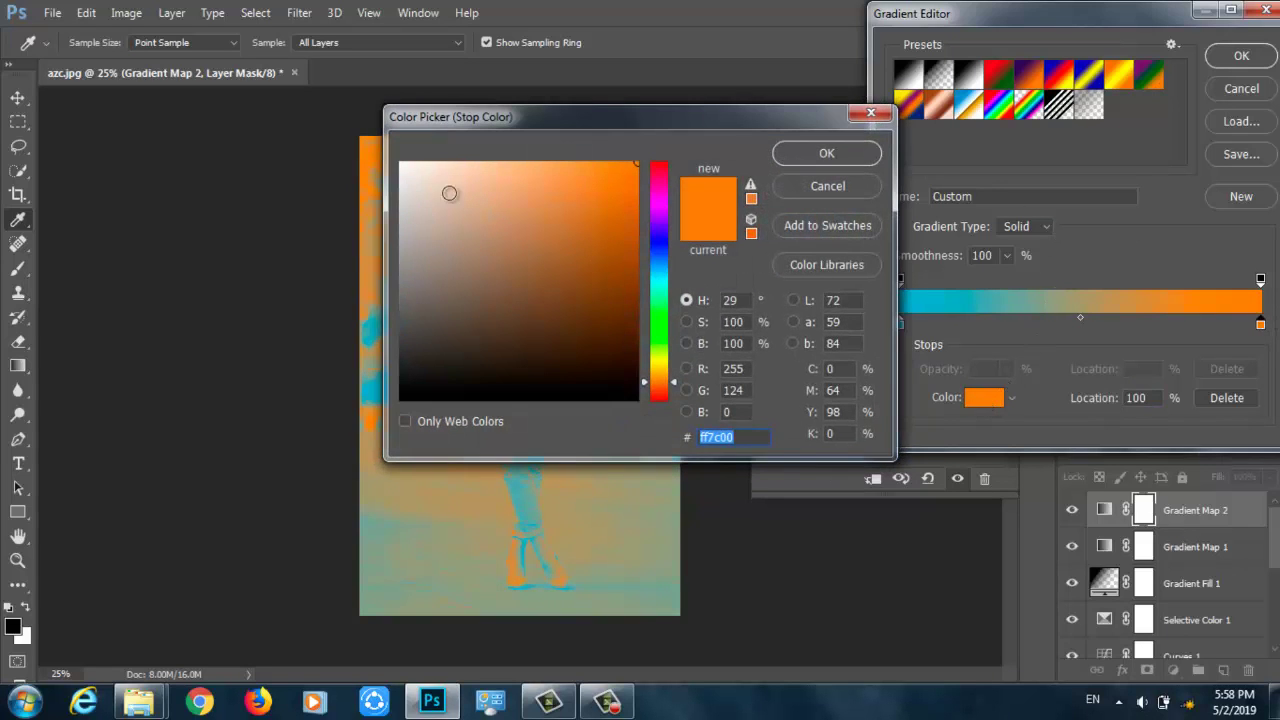
left_click(401, 181)
left_click_drag(401, 181, 399, 172)
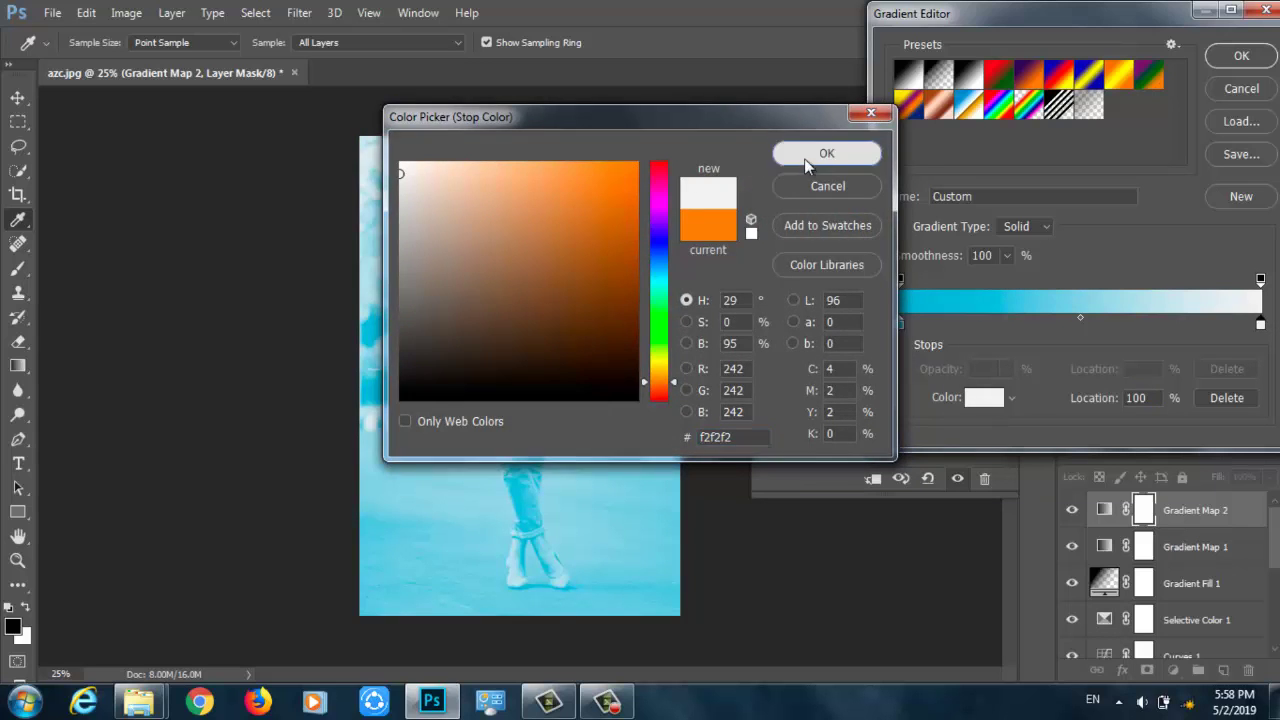
left_click(810, 155)
left_click(1241, 58)
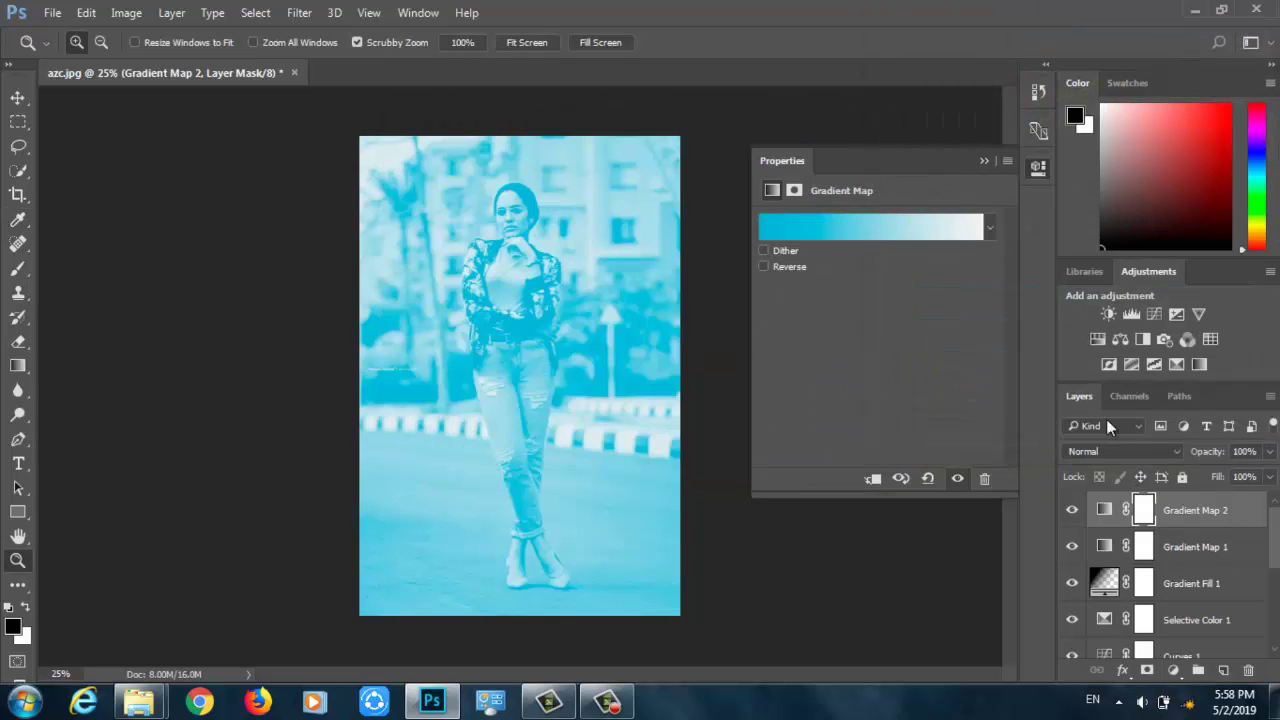
Set the Gradient Map 2 layer's blend mode to Soft Light and its opacity to 25%.
left_click(1120, 451)
left_click(1125, 265)
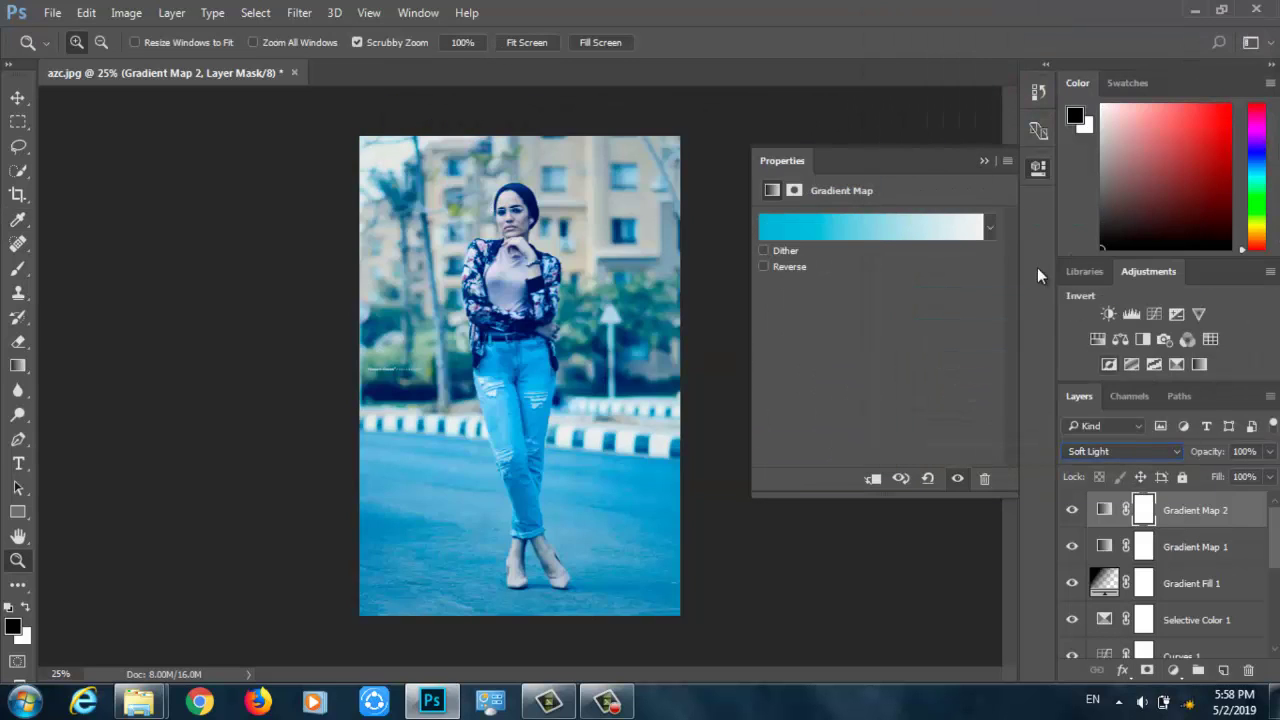
left_click(982, 160)
left_click(1245, 451)
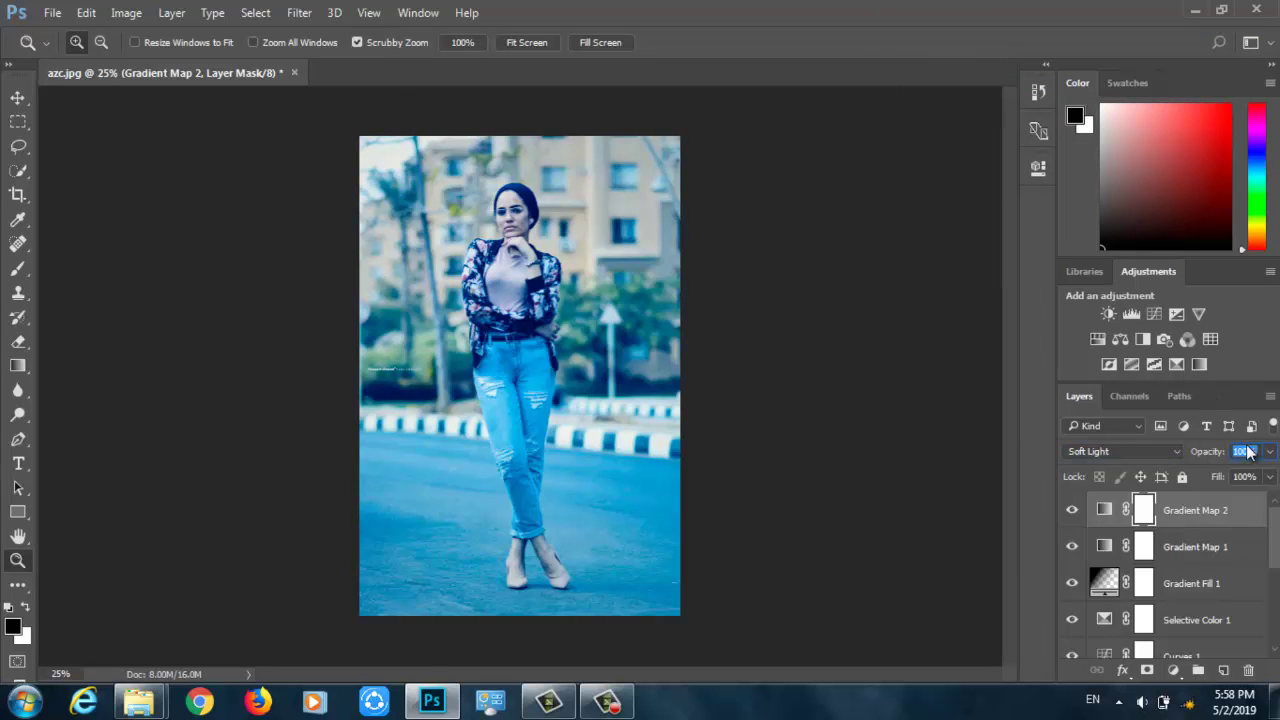
type("25")
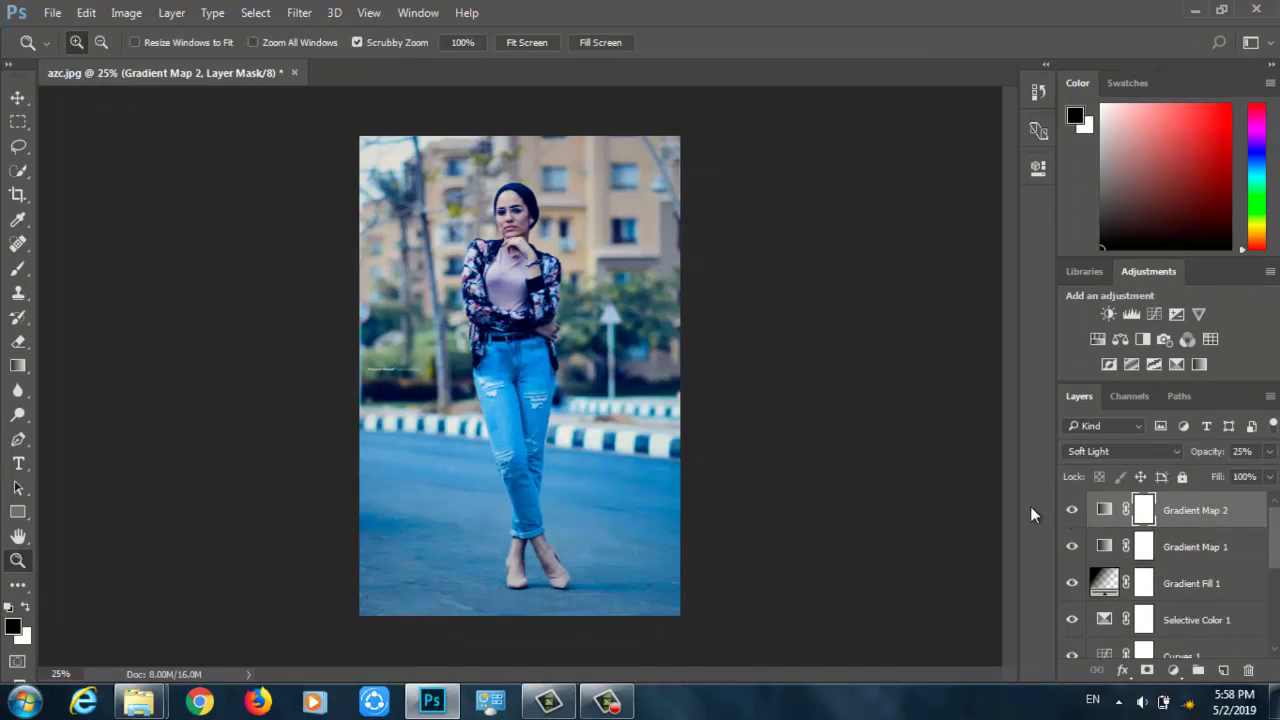
Check the photo close up on the woman with the Gradient Map layers' effect off and on.
left_click(544, 187)
left_click(544, 187)
left_click(544, 187)
left_click(1098, 516)
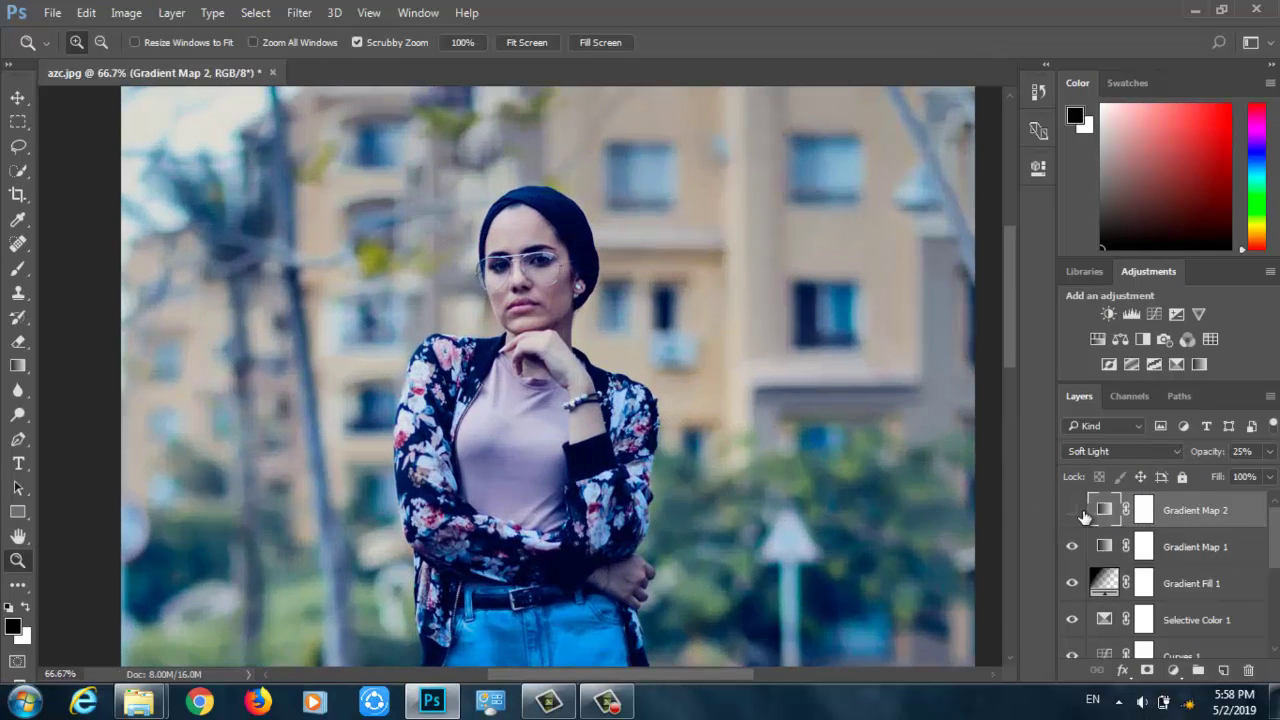
left_click(1071, 514)
left_click(1071, 547)
left_click(1072, 512)
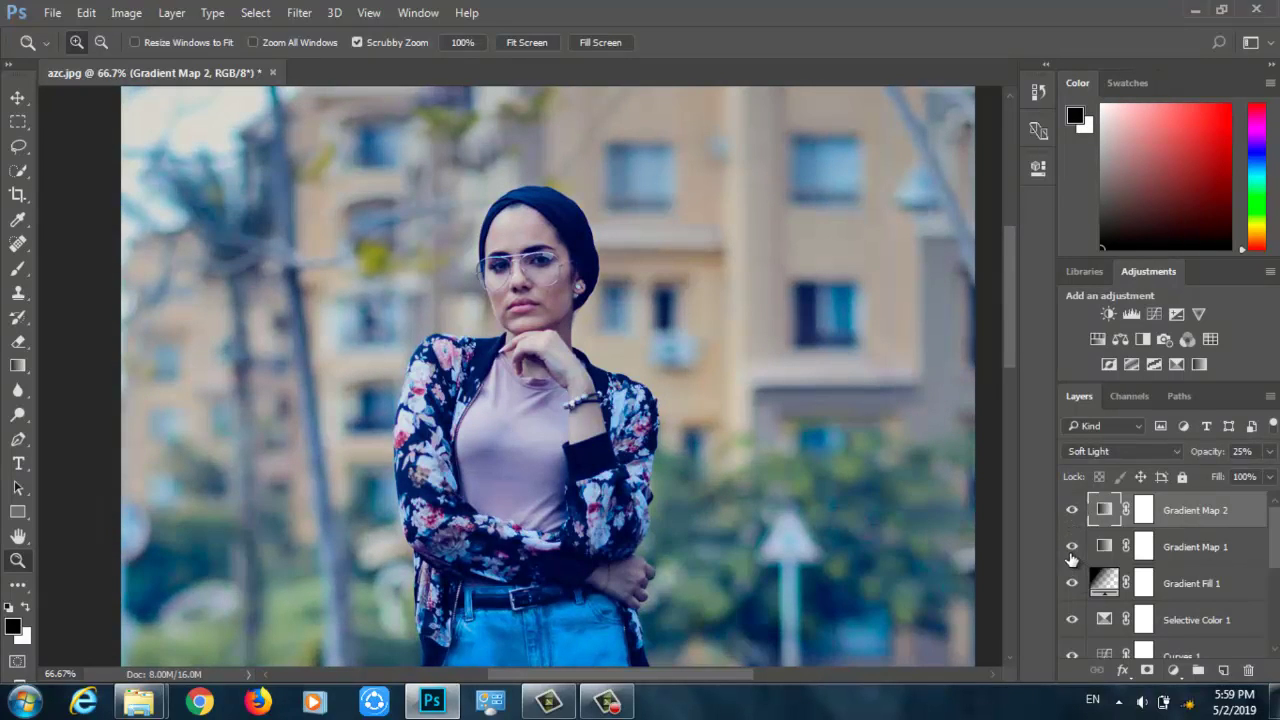
key("ctrl+minus")
key("ctrl+minus")
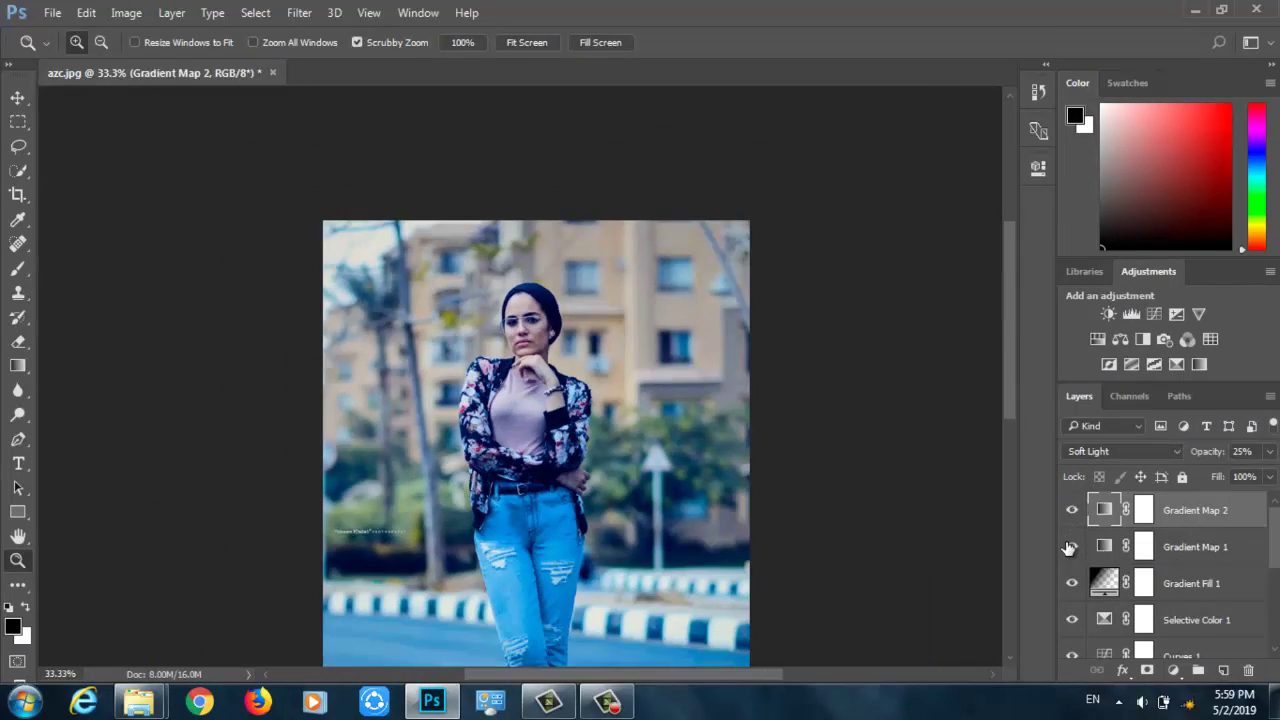
key("ctrl+minus")
key("ctrl+plus")
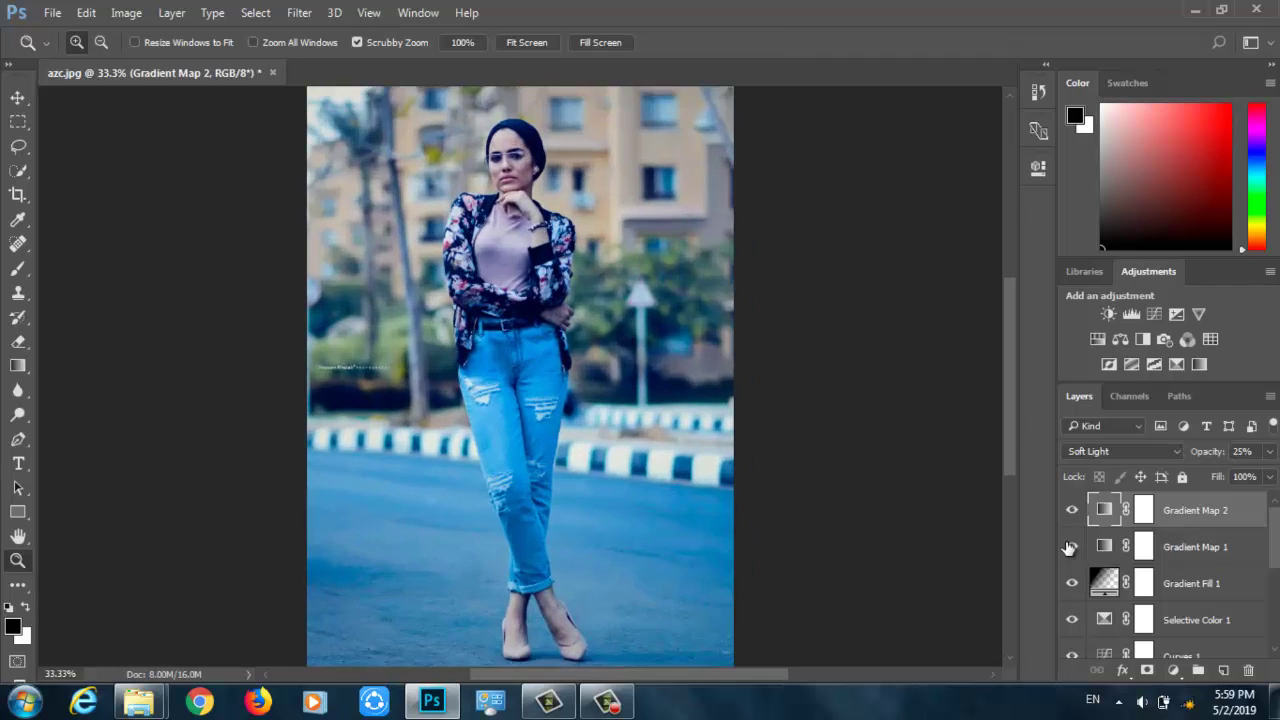
Remove the small watermark text beside the woman on Layer 0 copy with the Spot Healing Brush at 67 px.
left_click(17, 244)
left_click(88, 42)
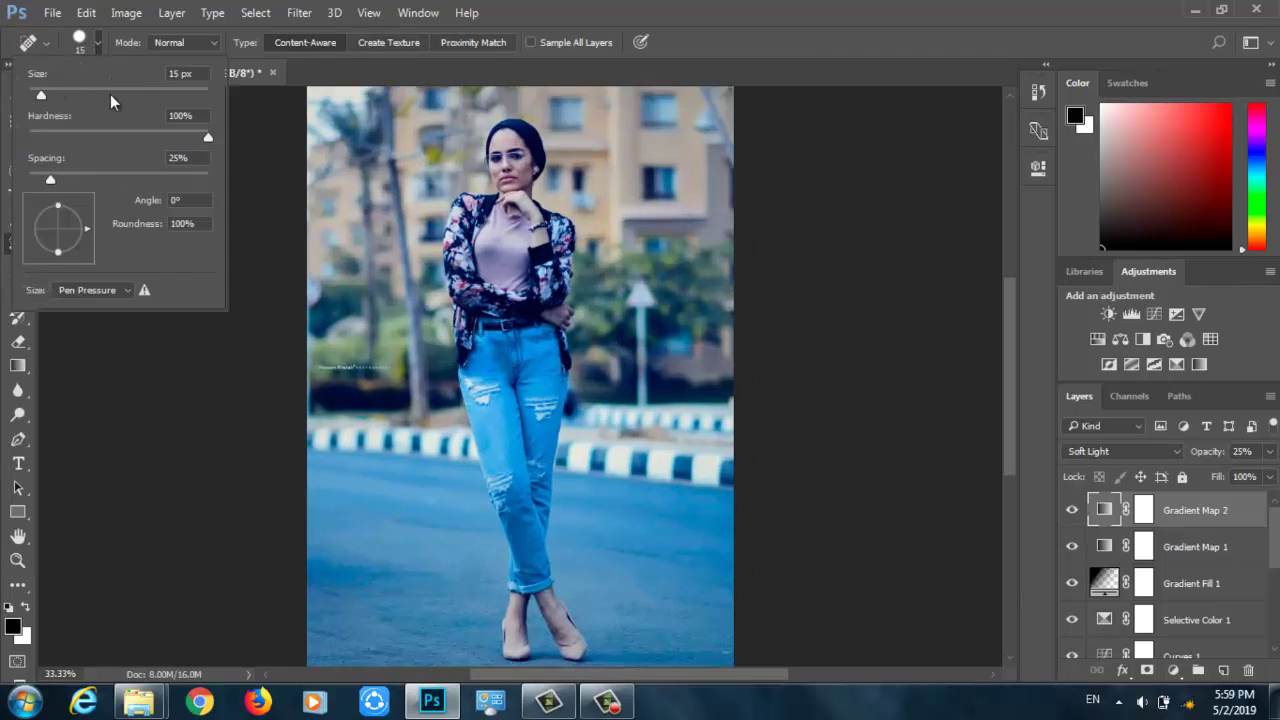
left_click(309, 366)
left_click(703, 322)
key("Return")
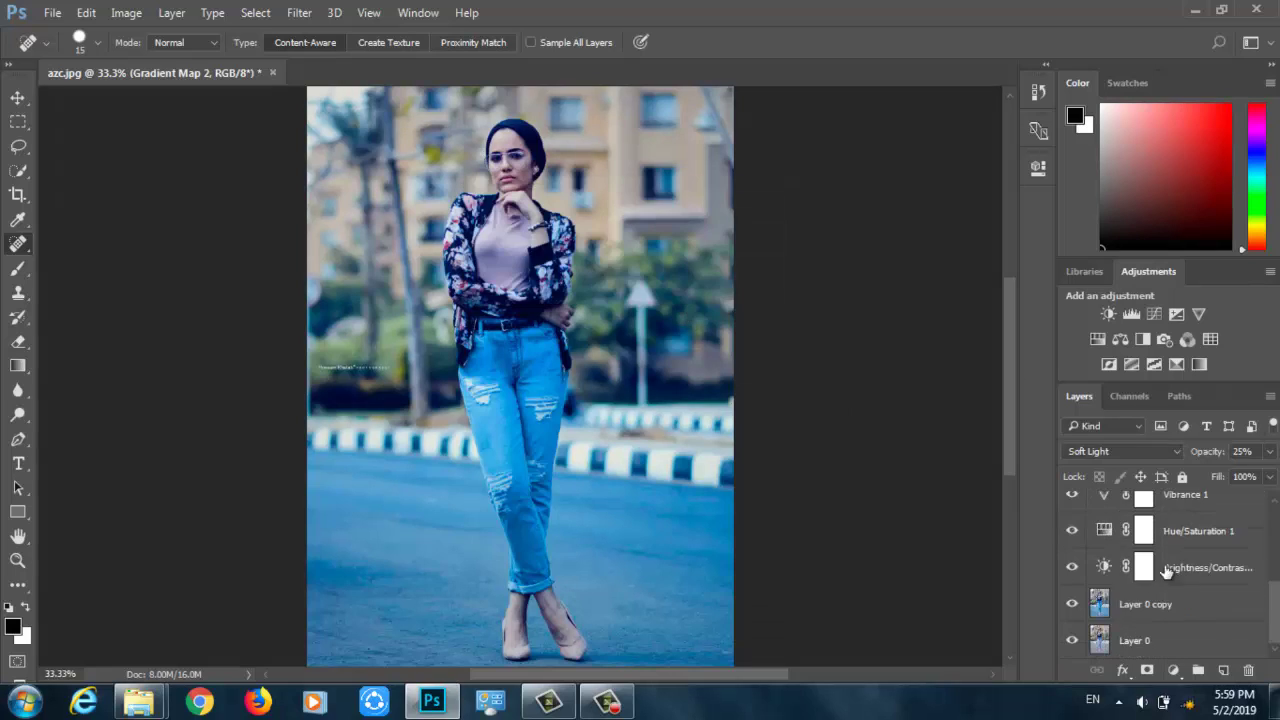
left_click(96, 42)
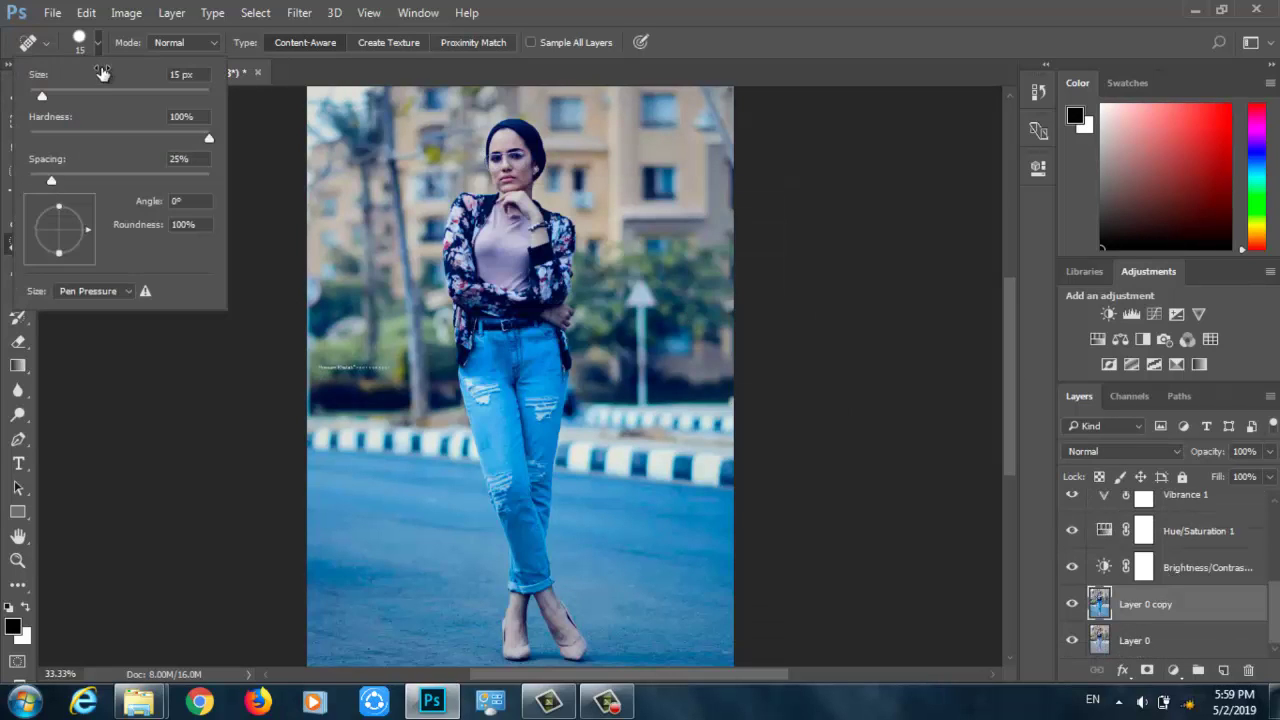
left_click_drag(89, 92, 93, 93)
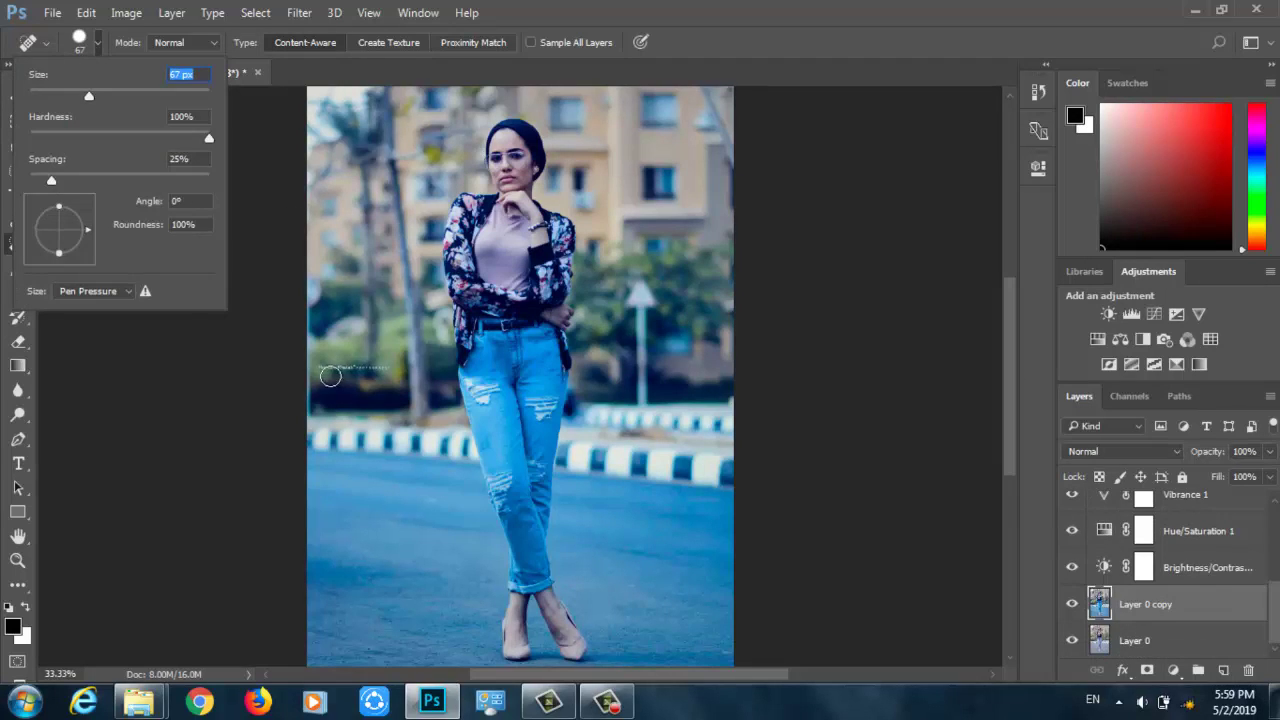
left_click_drag(320, 369, 384, 370)
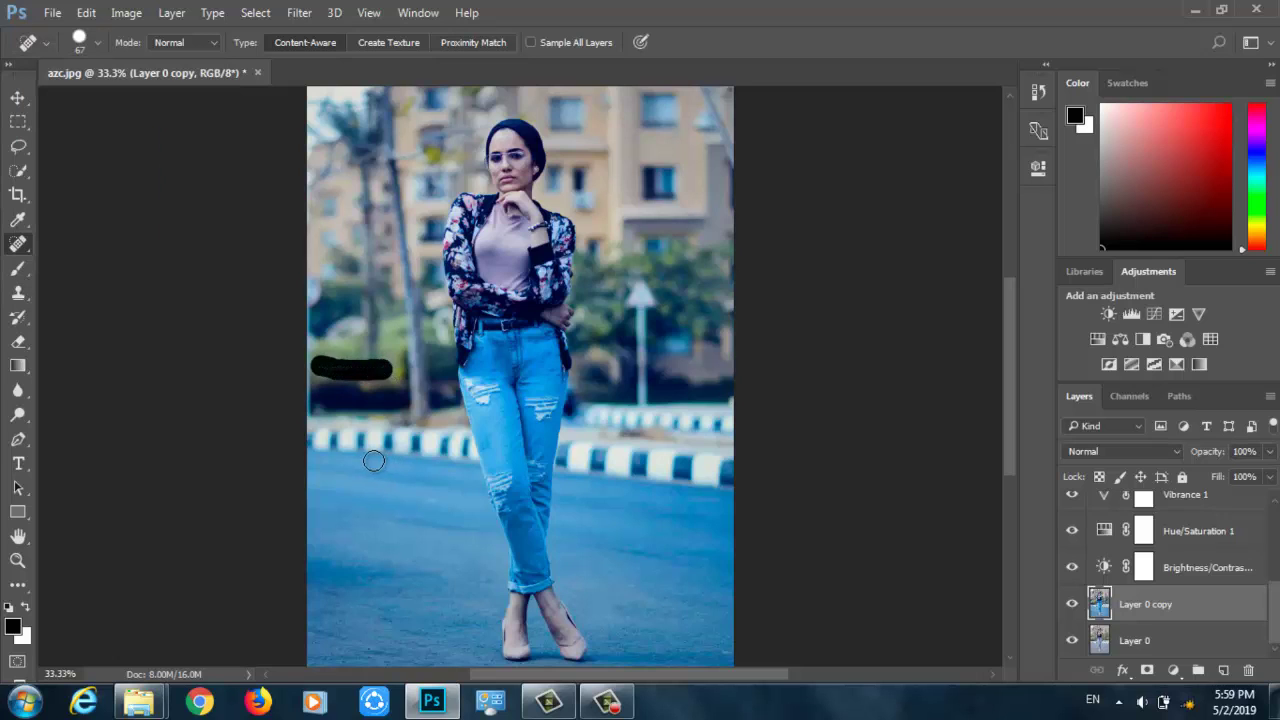
left_click(17, 96)
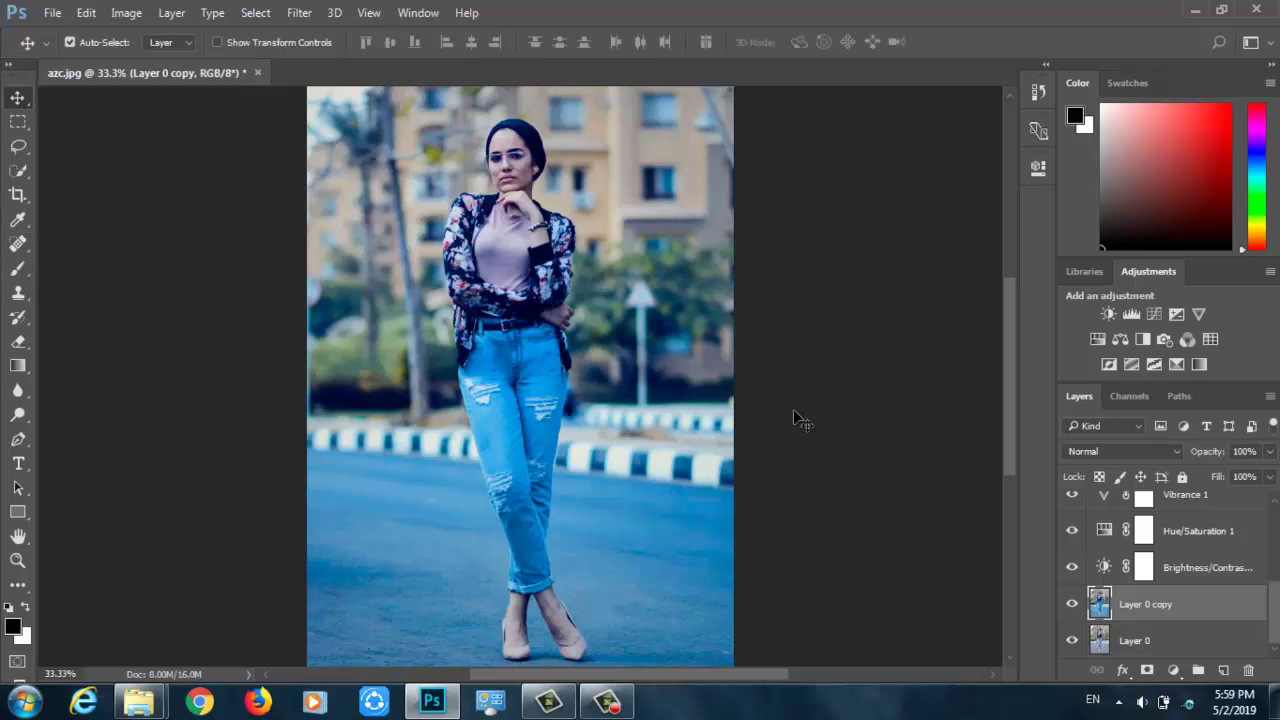
left_click(851, 436)
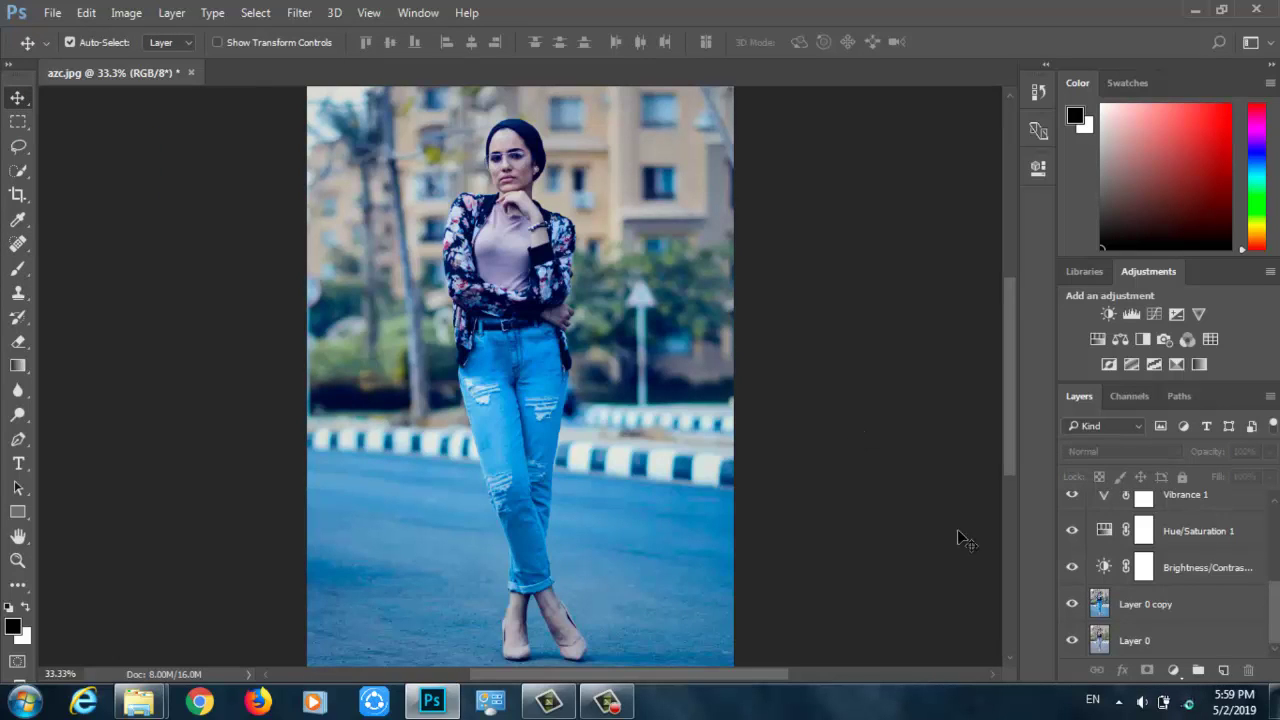
Stamp all visible layers into a new merged layer above Gradient Map 2 and duplicate it.
scroll(1178, 538, "up", 5)
left_click(1187, 516)
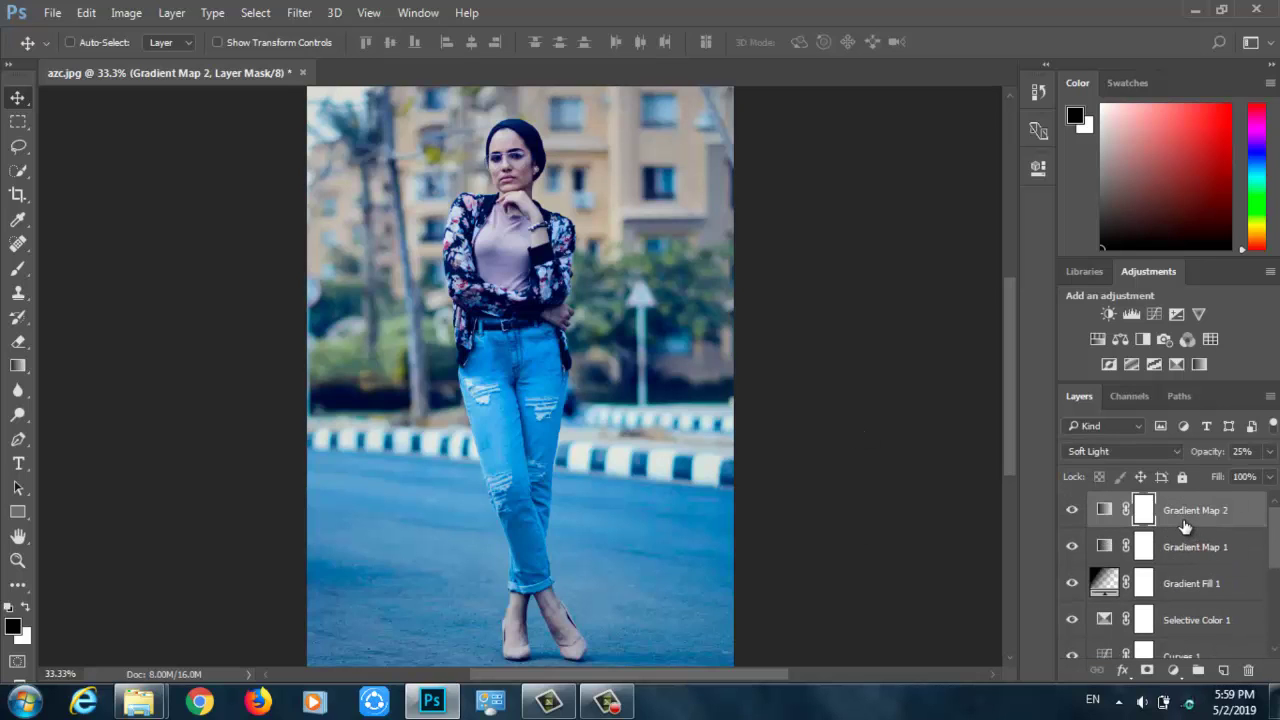
key("ctrl+alt+shift+e")
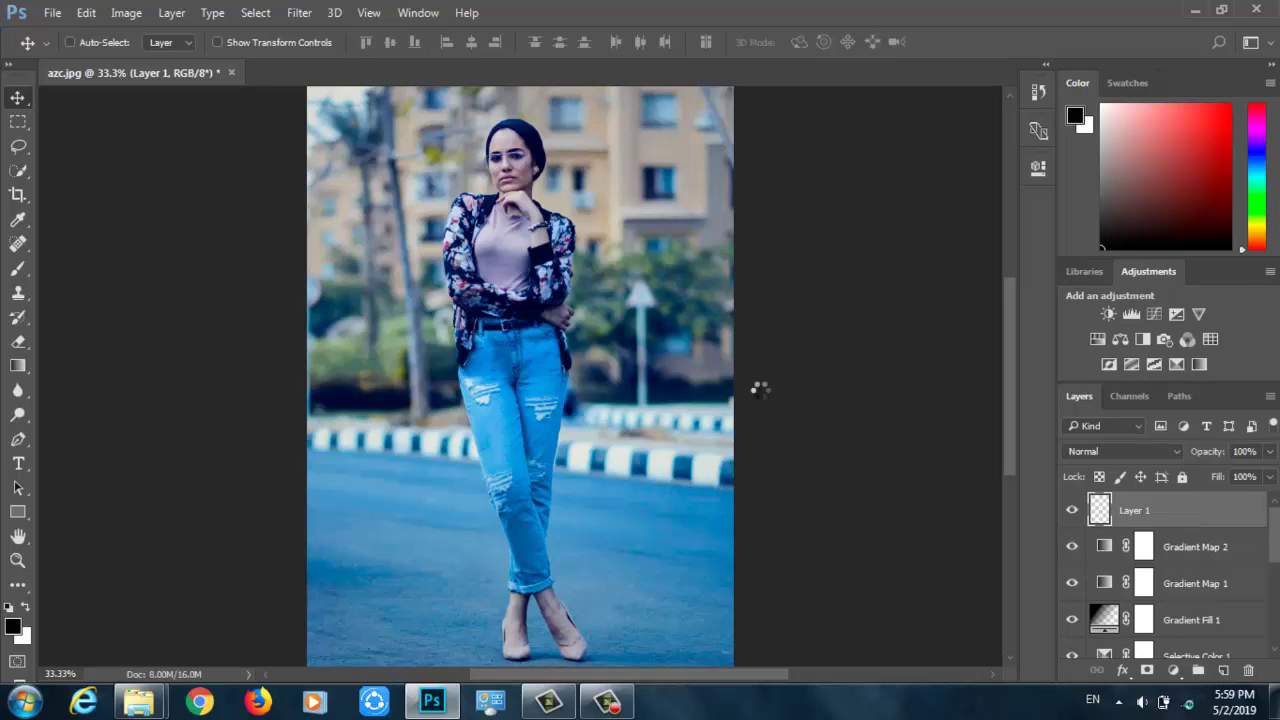
key("ctrl+j")
In the Camera Raw filter on the duplicated layer, set noise reduction Luminance to 67 and adjust Luminance Detail while viewing the face close up.
left_click(290, 17)
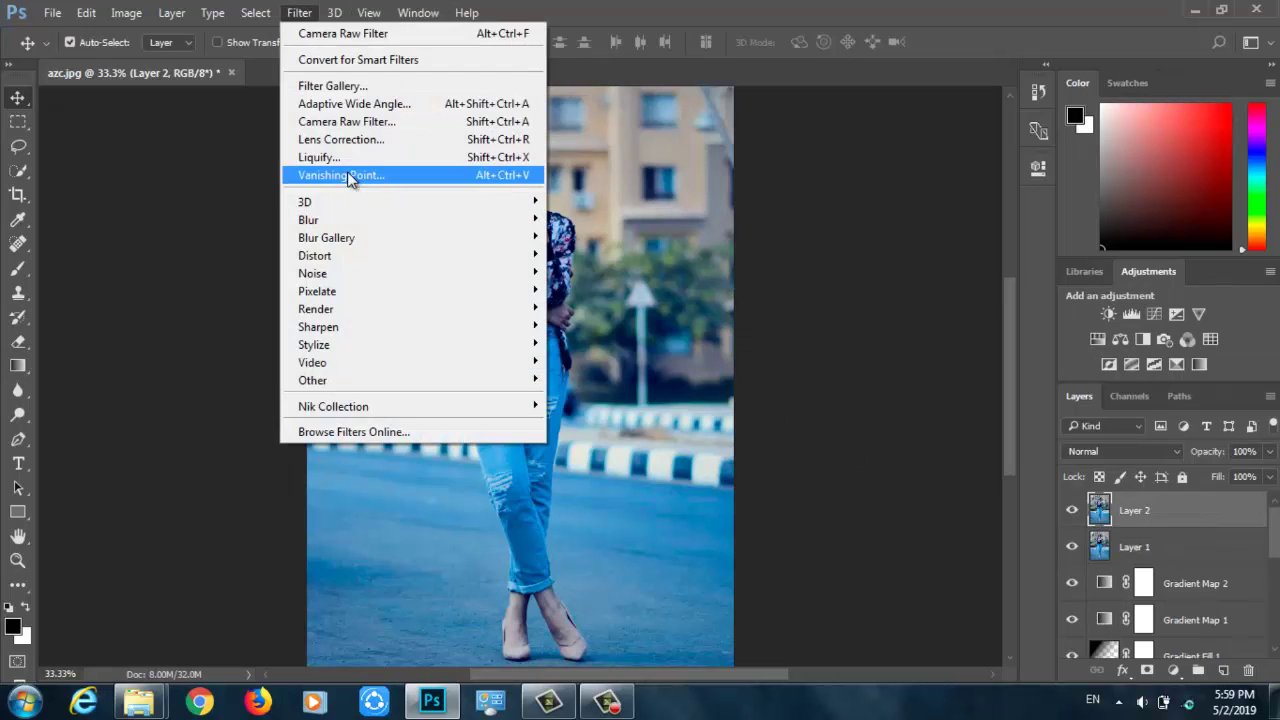
left_click(345, 120)
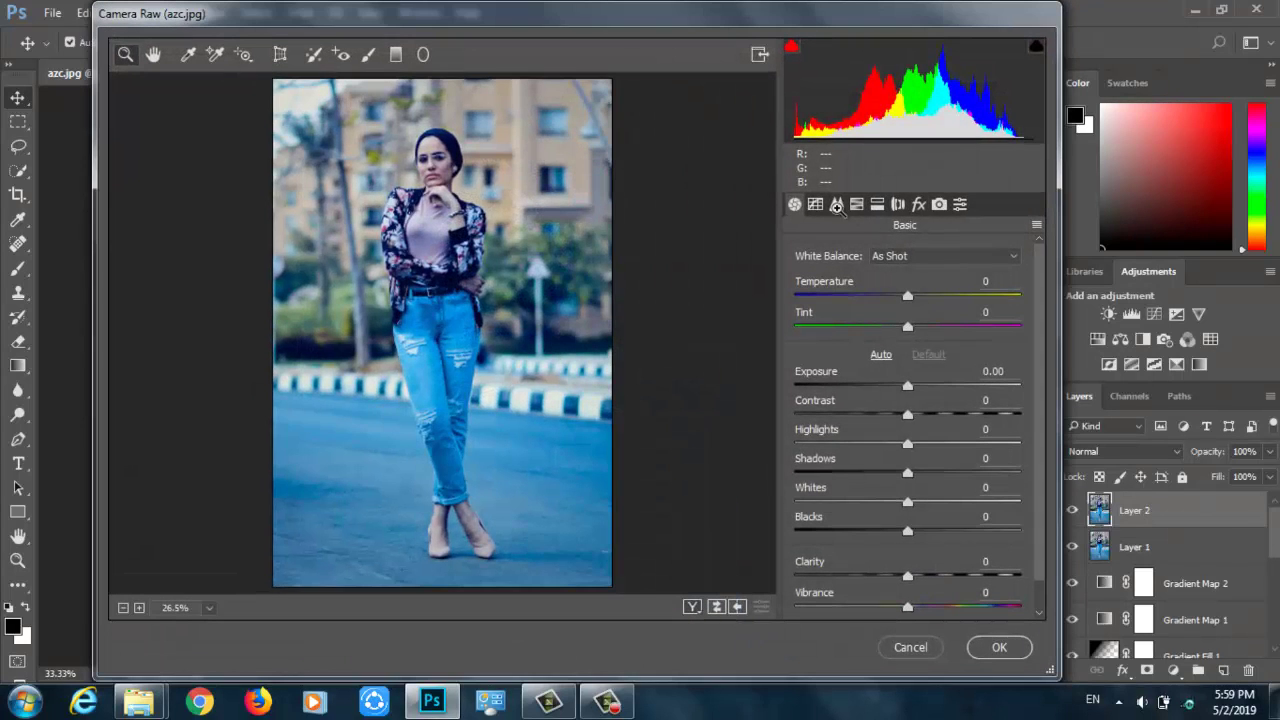
left_click(491, 126)
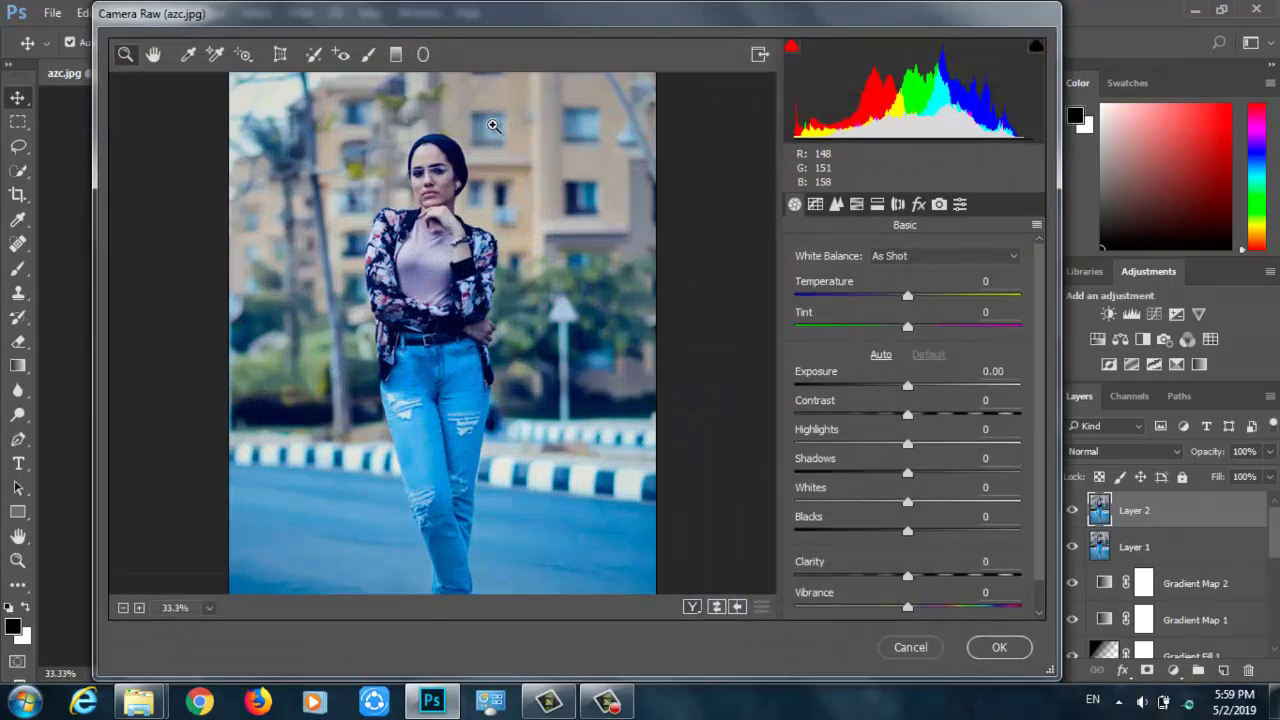
left_click(470, 311)
left_click(470, 311)
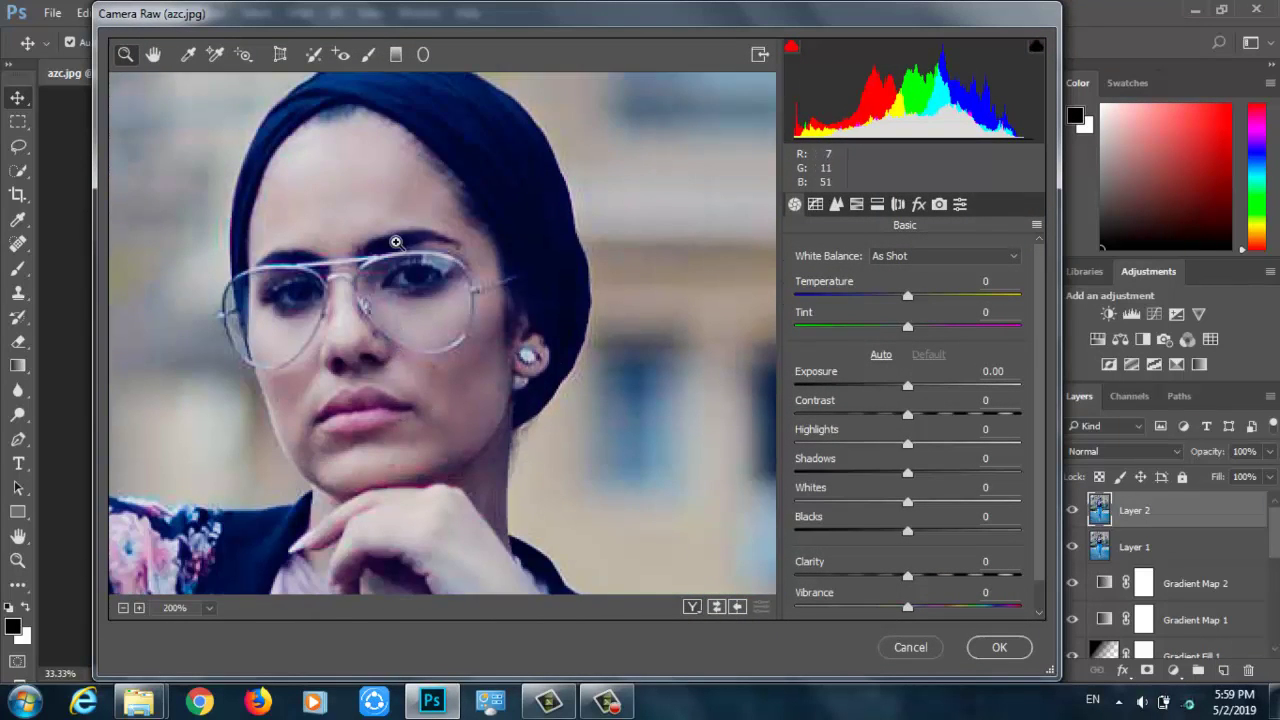
left_click(403, 366)
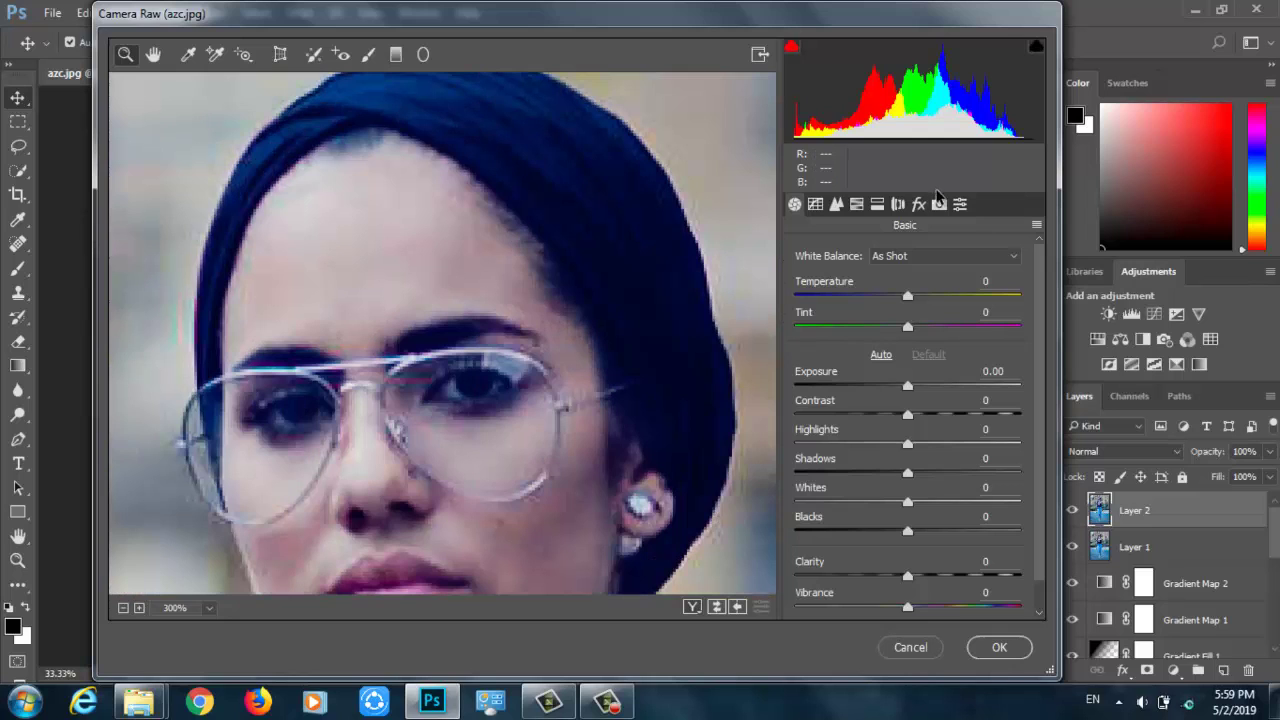
left_click(837, 204)
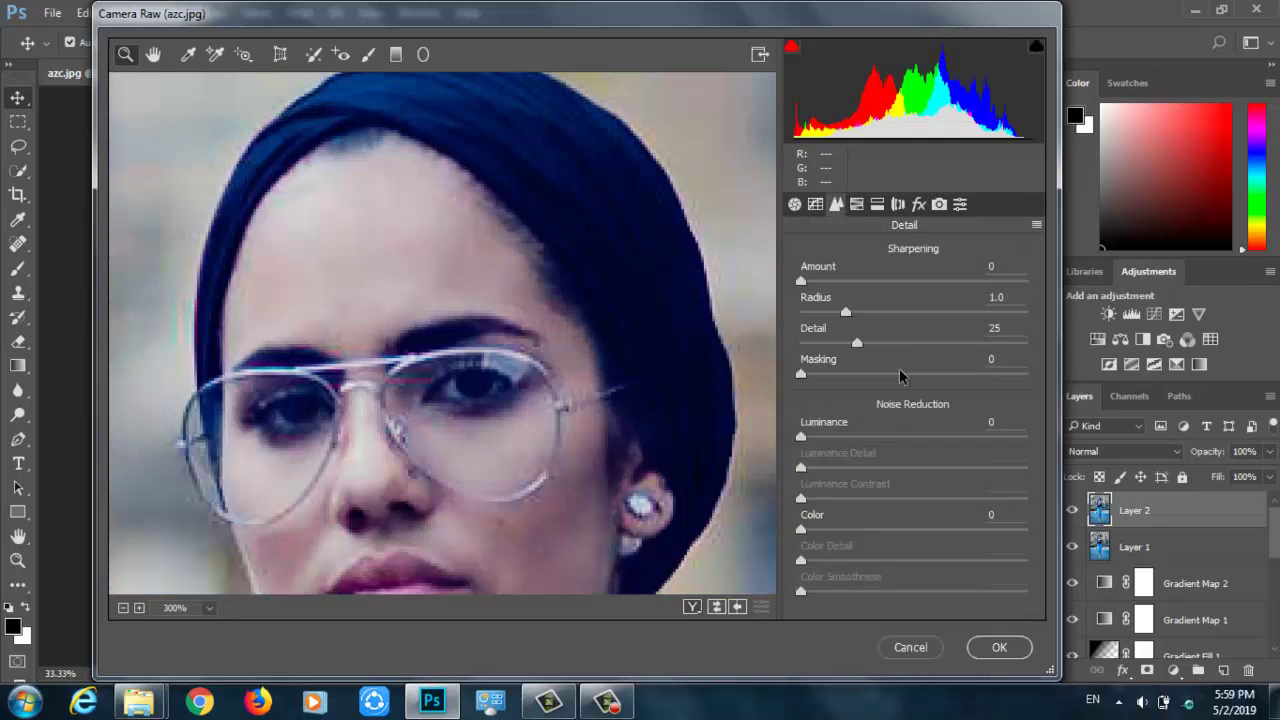
left_click(950, 438)
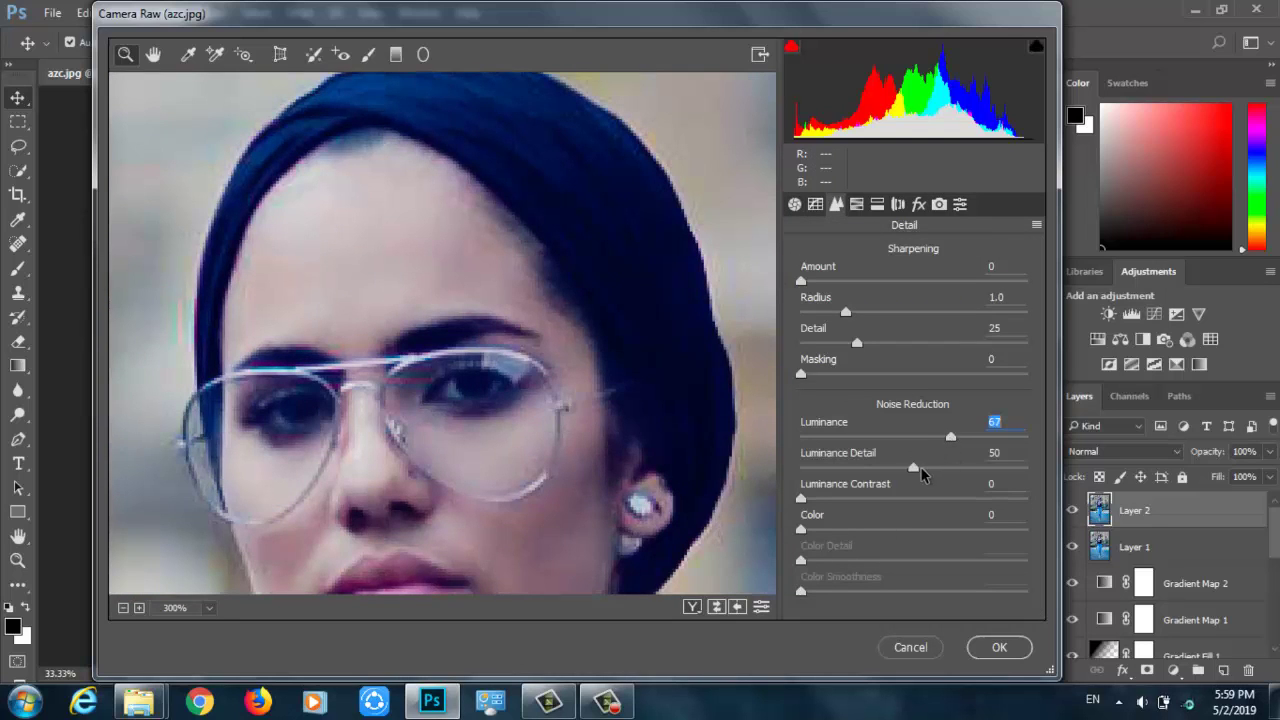
left_click(921, 468)
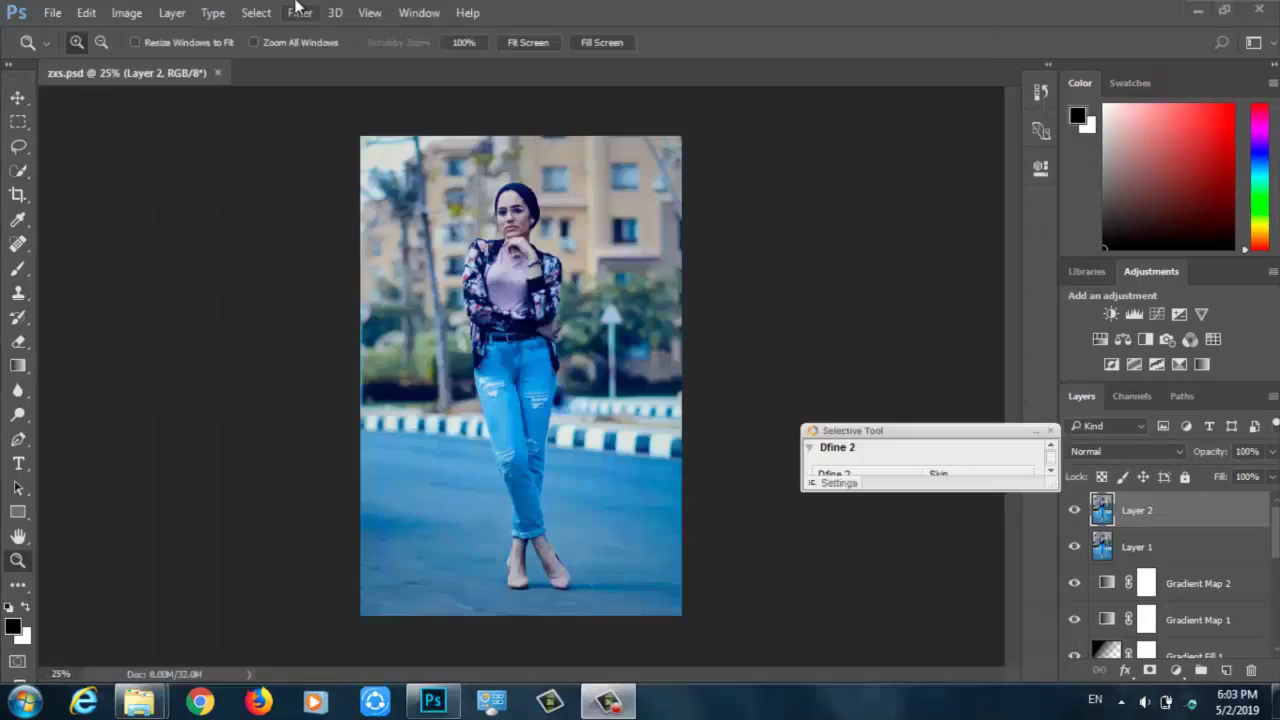
Apply the Camera Raw filter to Layer 2 with noise reduction Luminance at 53 and a slight Luminance Detail adjustment, judging it on the face.
left_click(300, 12)
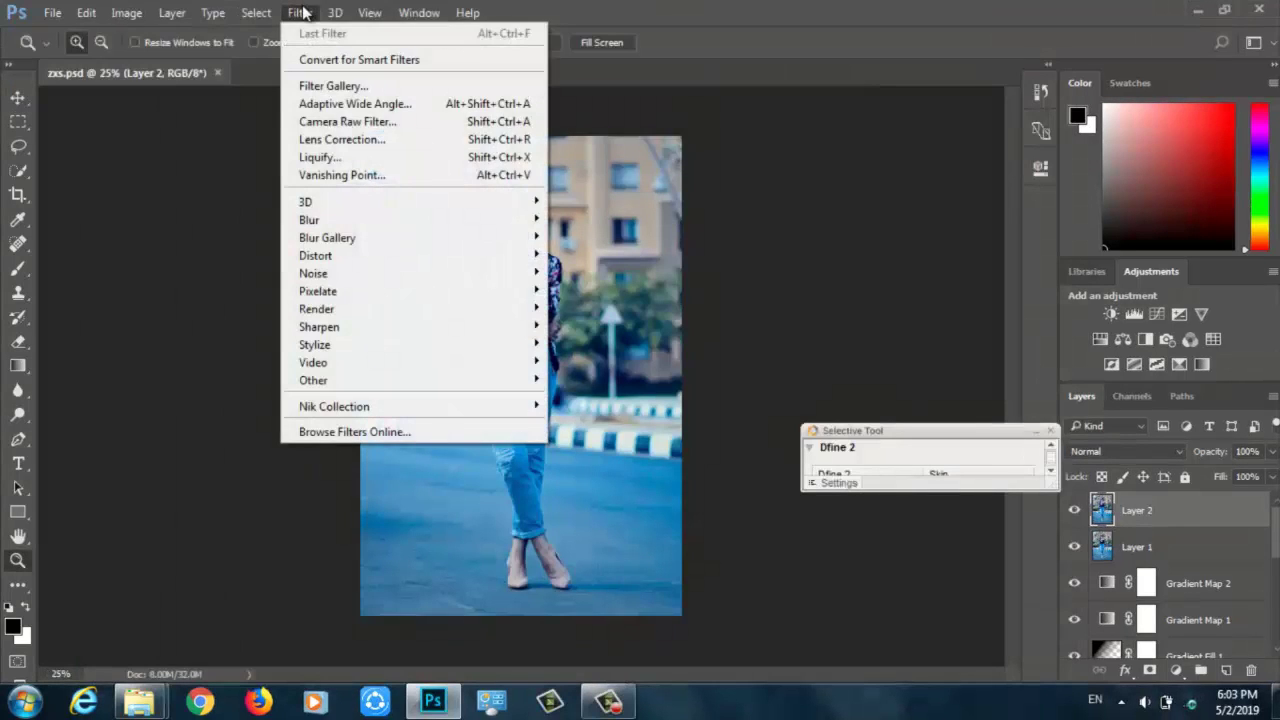
left_click(351, 128)
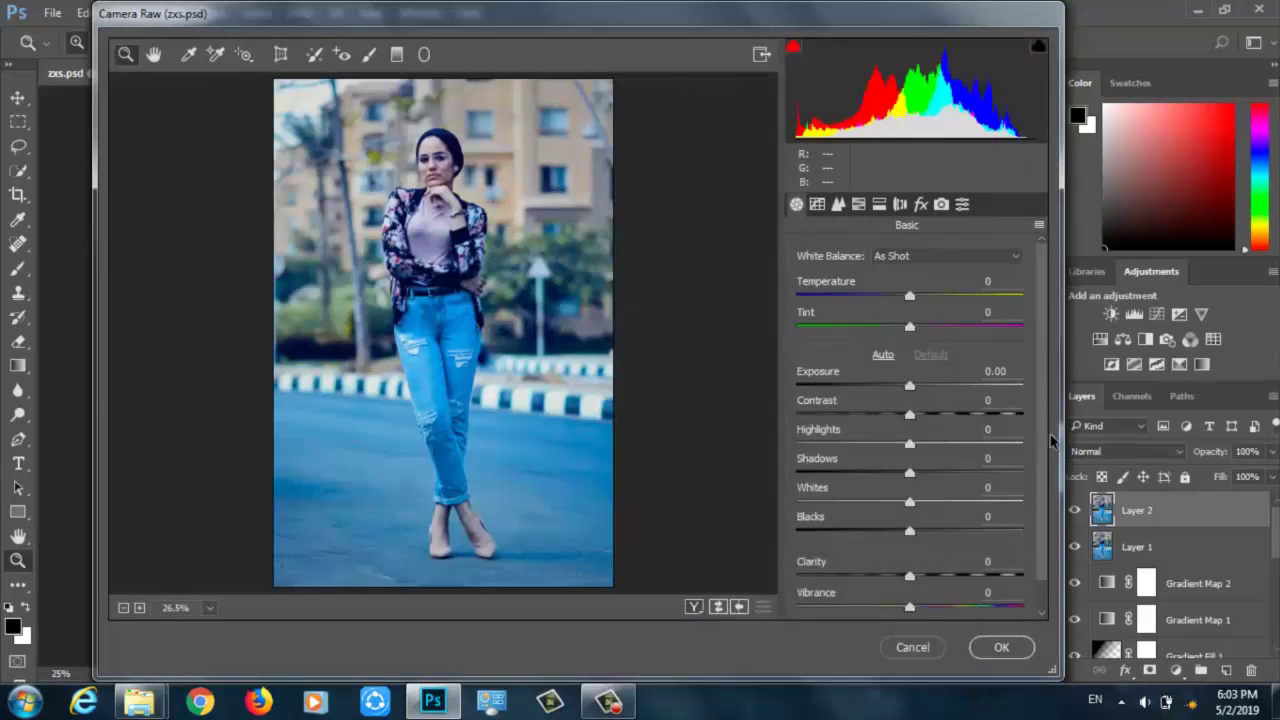
left_click(455, 205)
left_click(540, 250)
left_click(436, 384)
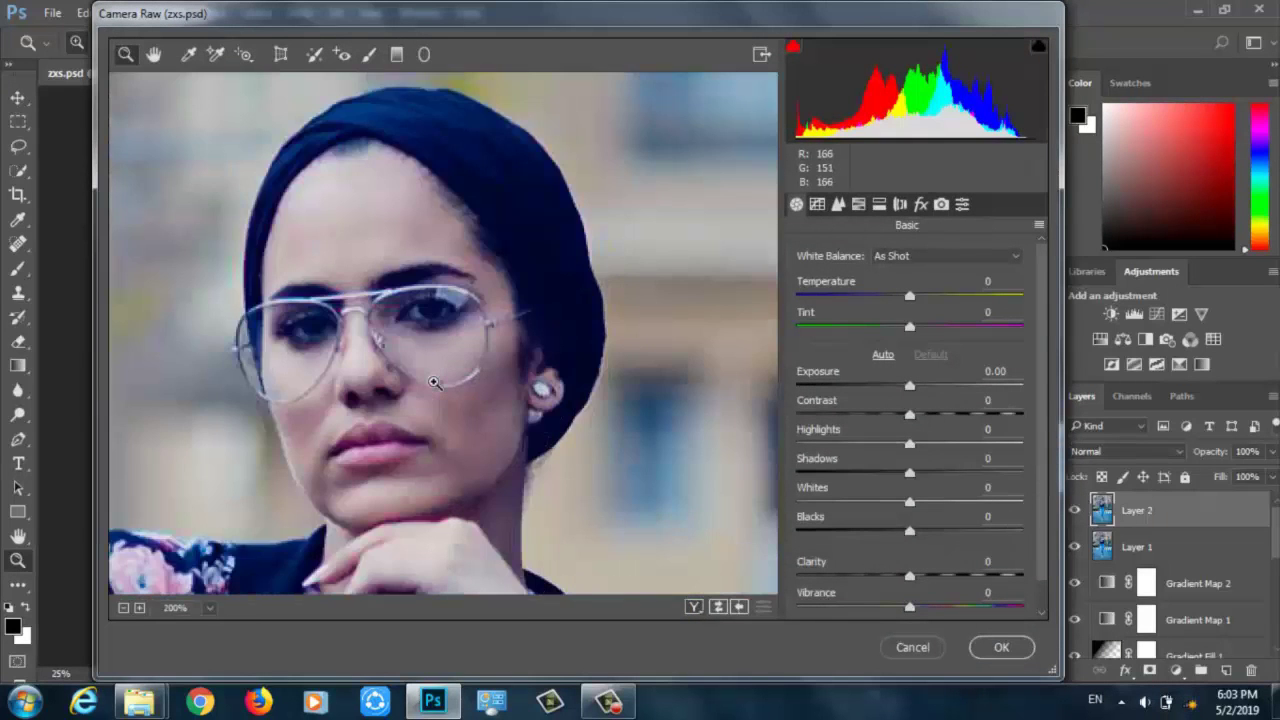
left_click(436, 384)
left_click(838, 204)
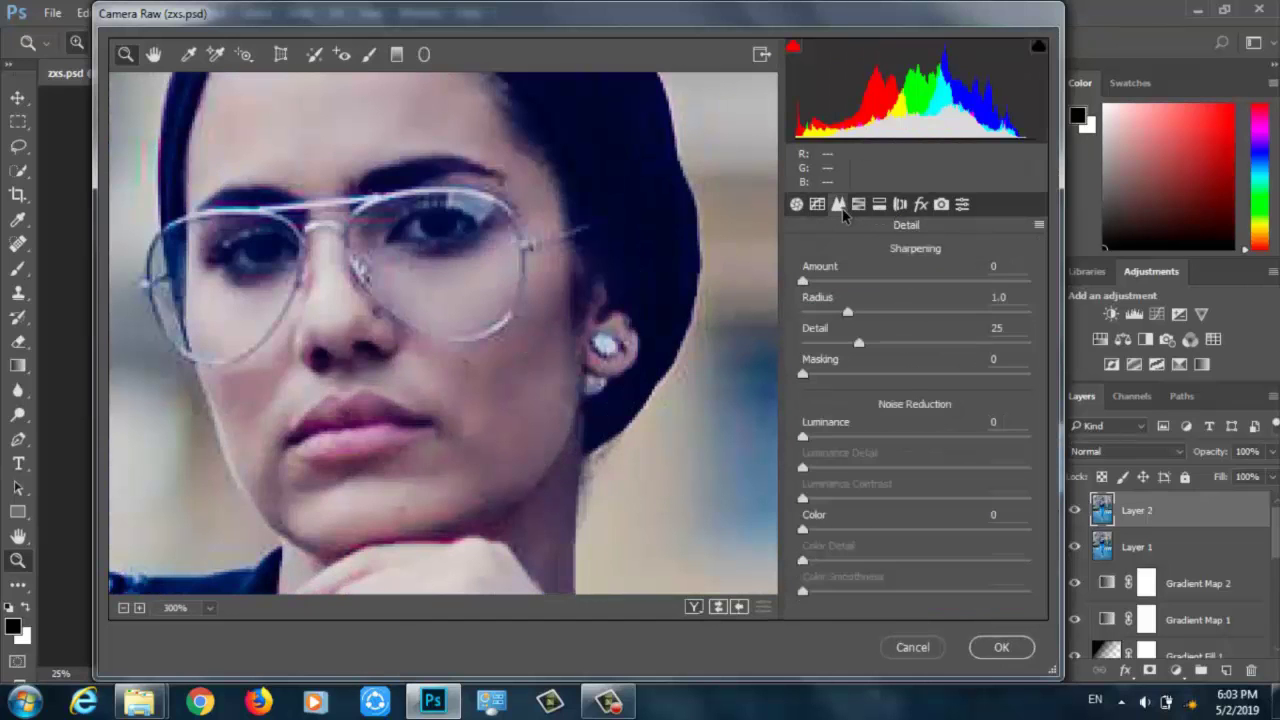
left_click(921, 437)
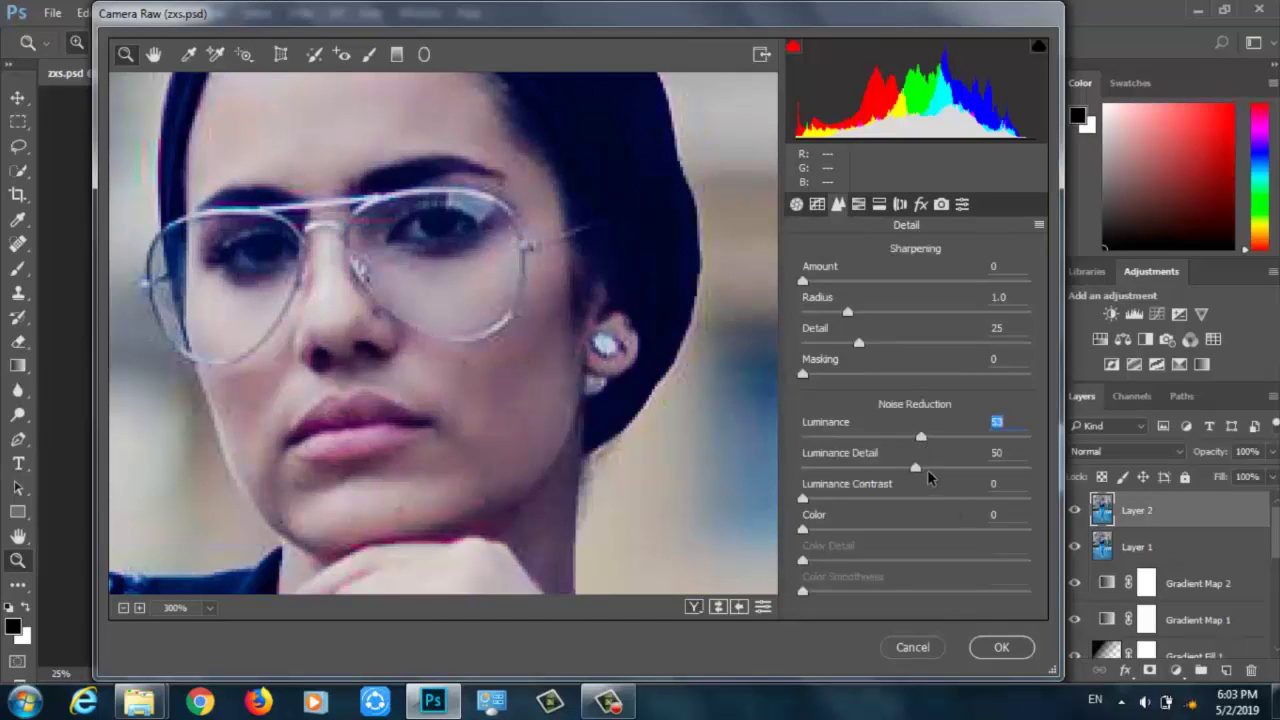
left_click(921, 467)
left_click(1008, 648)
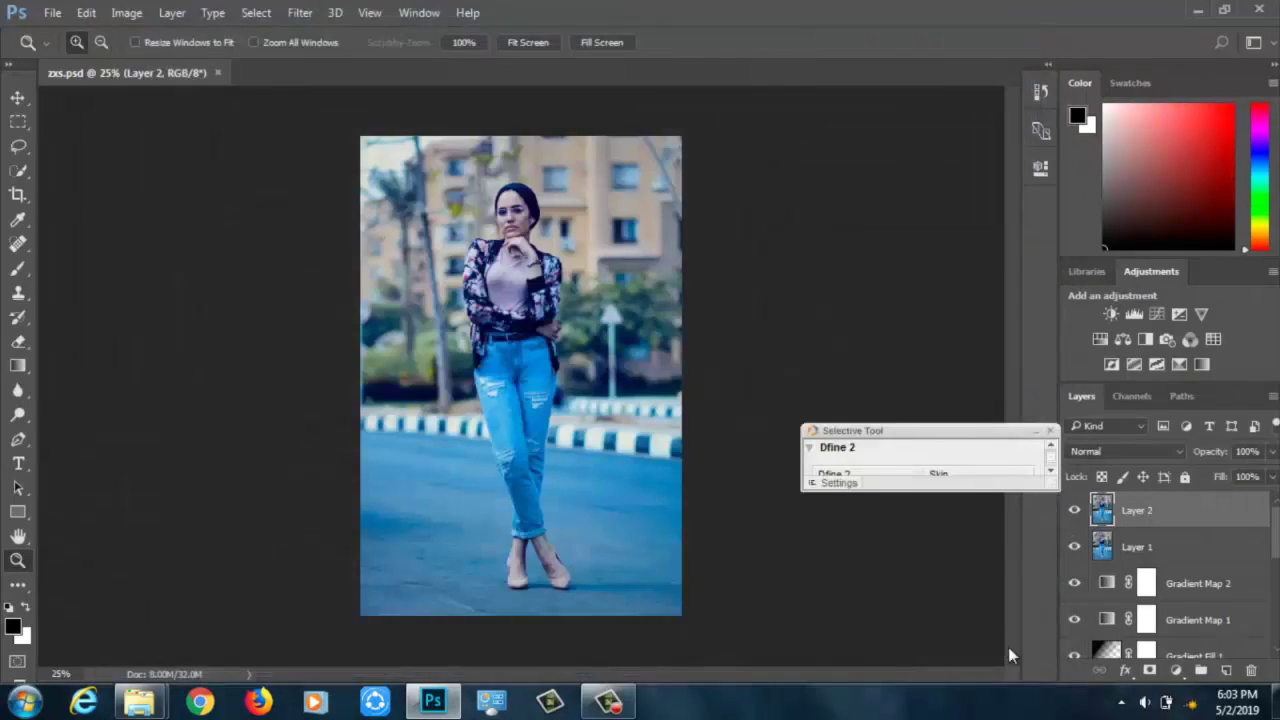
Inspect the woman's smoothed face close up at 200% and close the floating Selective Tool panel.
left_click(523, 171)
left_click(520, 170)
left_click(520, 172)
left_click(516, 230)
left_click(517, 265)
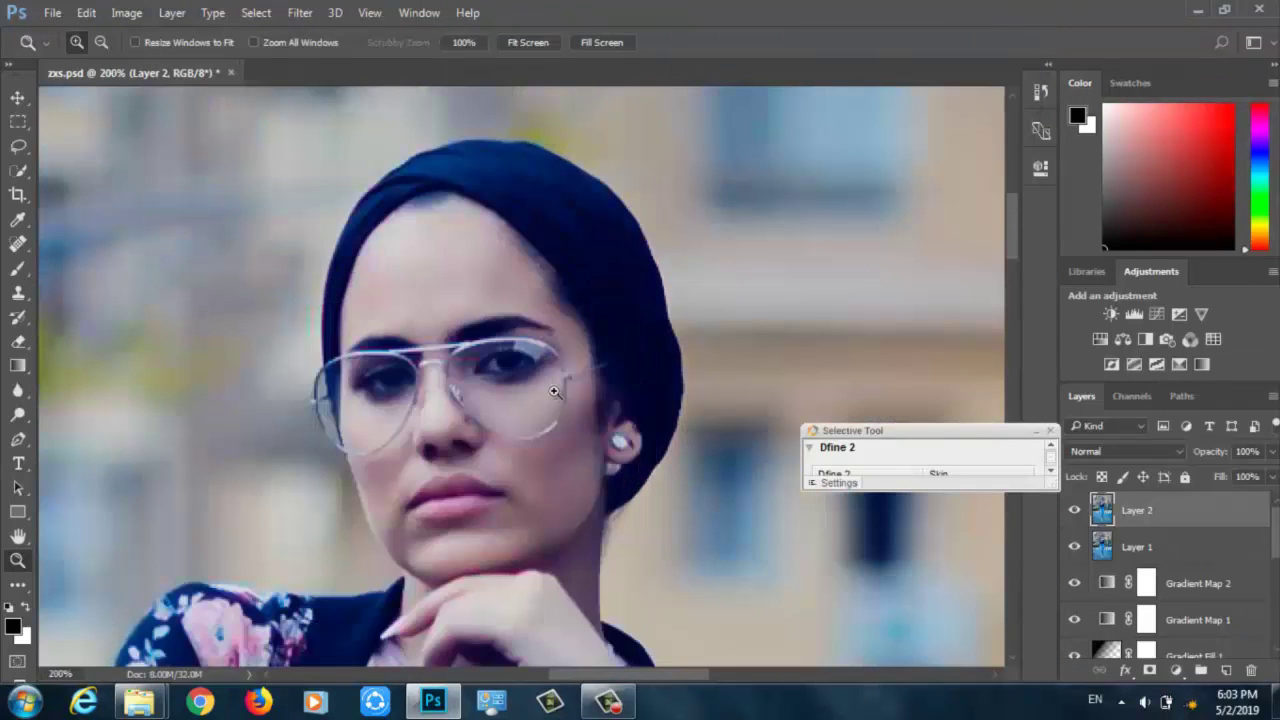
left_click(1049, 431)
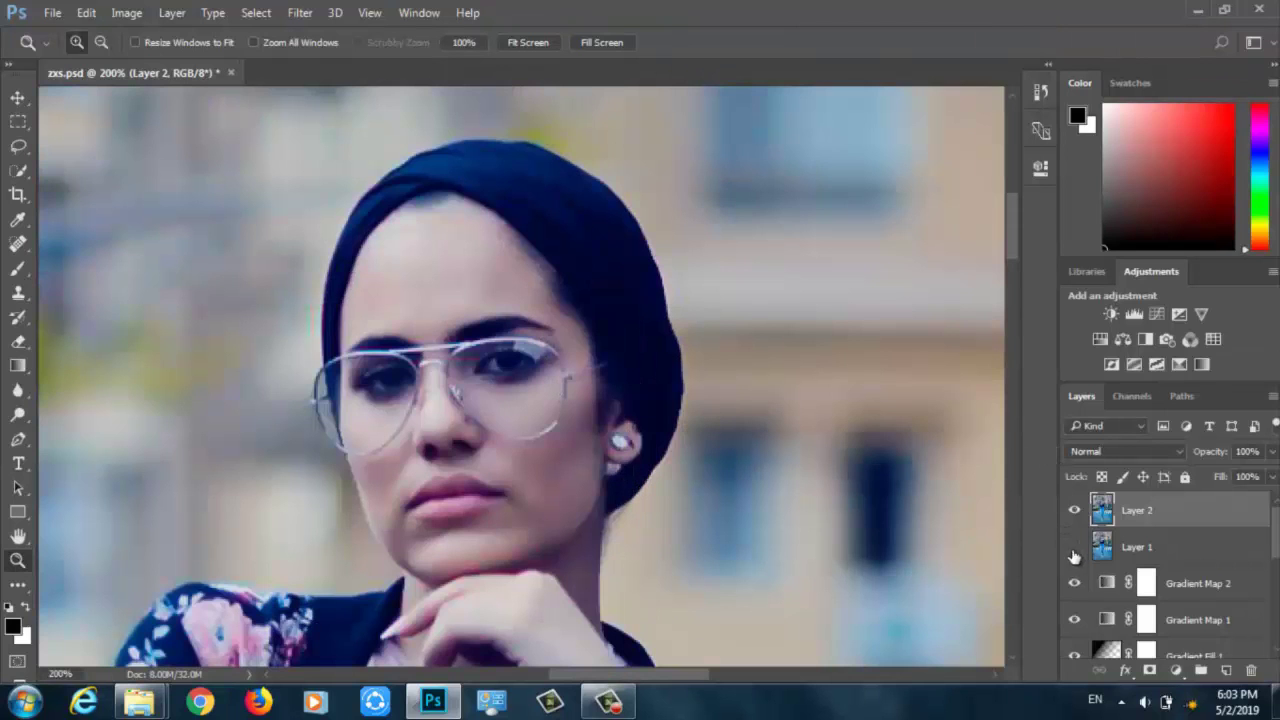
Hide every layer from Layer 1 down through Layer 0 copy, keeping the original Layer 0 visible beneath Layer 2.
left_click_drag(1074, 556, 1097, 660)
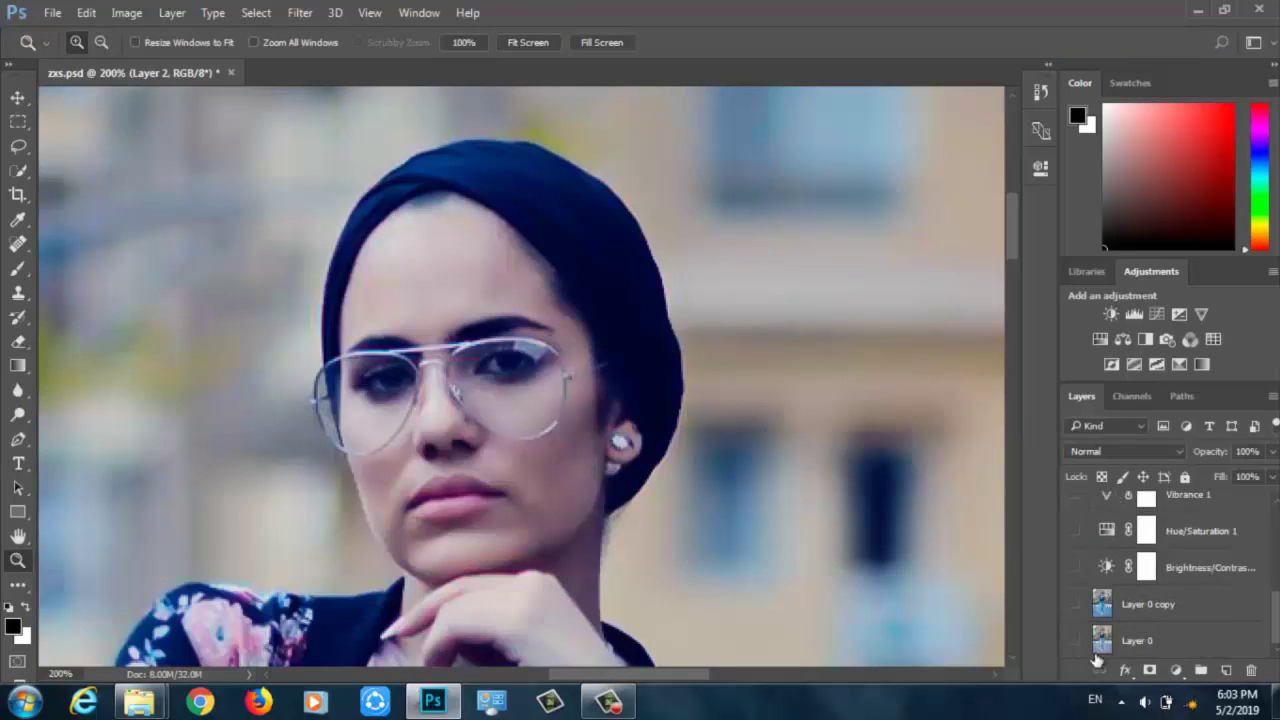
left_click(1077, 643)
scroll(1077, 640, "up", 5)
Compare the whole photo before and after the edit by switching Layer 2's visibility off and on over the original.
left_click(1077, 524)
key("ctrl+minus")
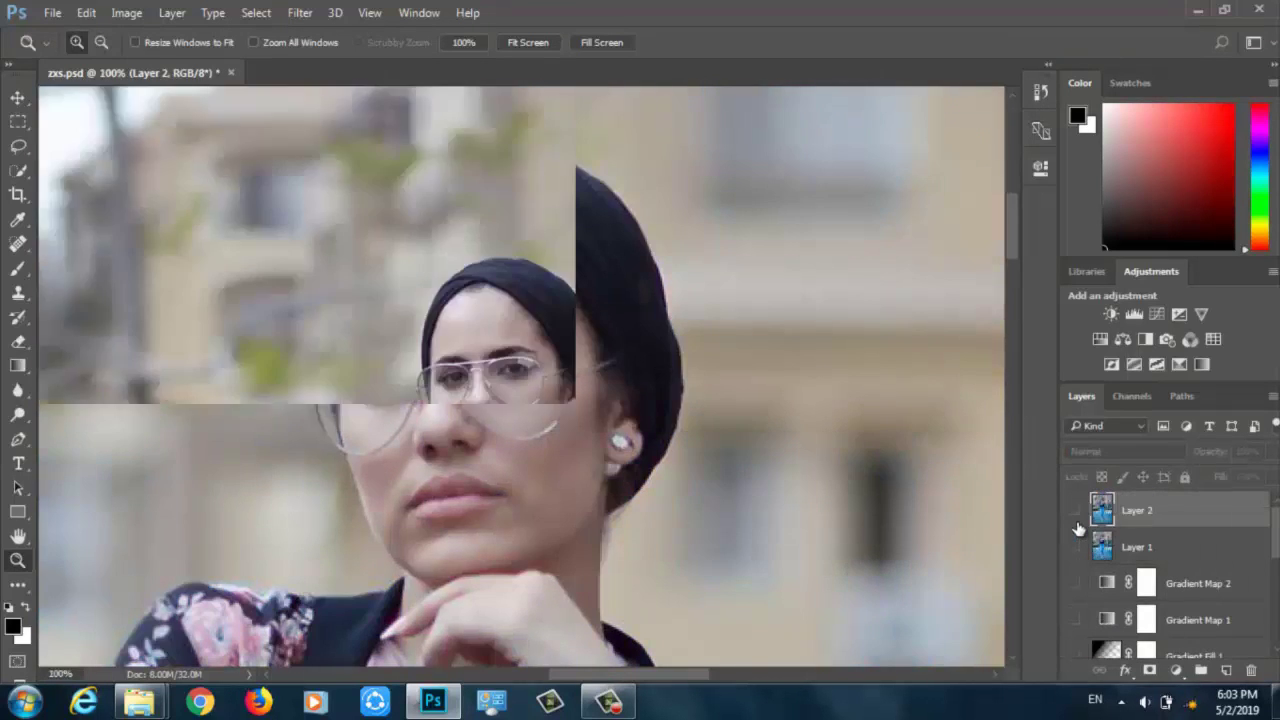
key("ctrl+minus")
key("ctrl+minus")
key("ctrl+minus")
key("ctrl+minus")
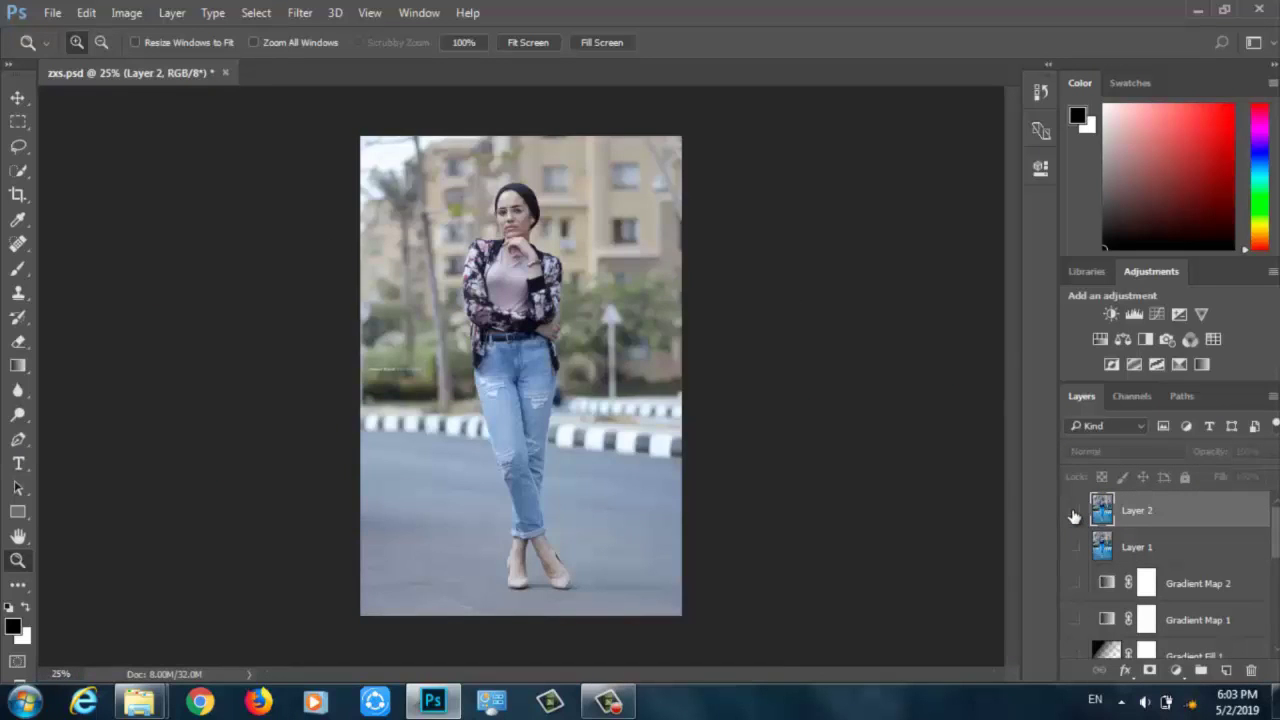
left_click(1074, 512)
left_click(1074, 513)
left_click(1074, 513)
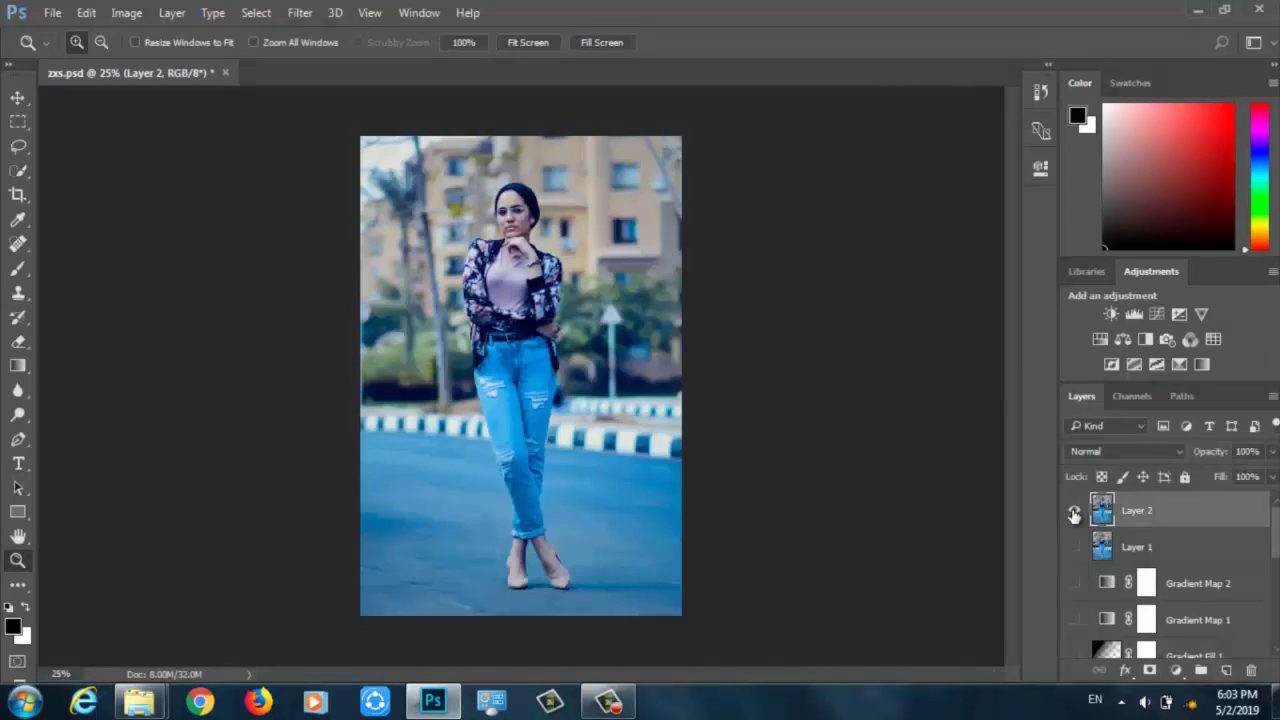
left_click(1074, 513)
left_click(1074, 513)
left_click(1074, 513)
left_click(1074, 513)
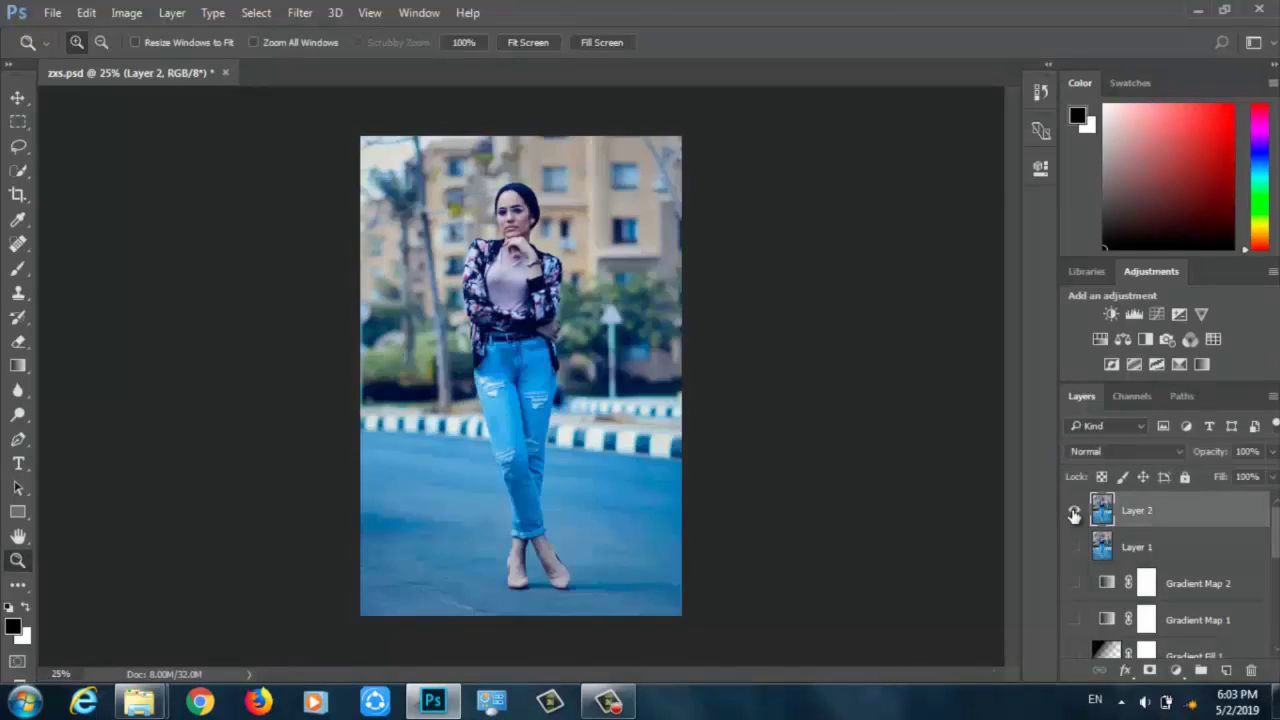